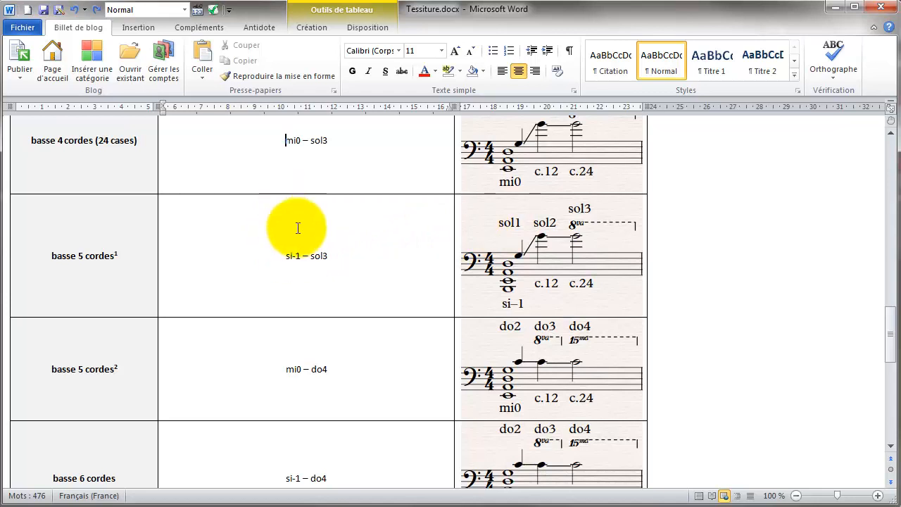
Examine the octave numbers of both notes in the guitare classique row's tessiture cell
click(300, 231)
scroll(293, 261, up, 1)
scroll(293, 261, up, 3)
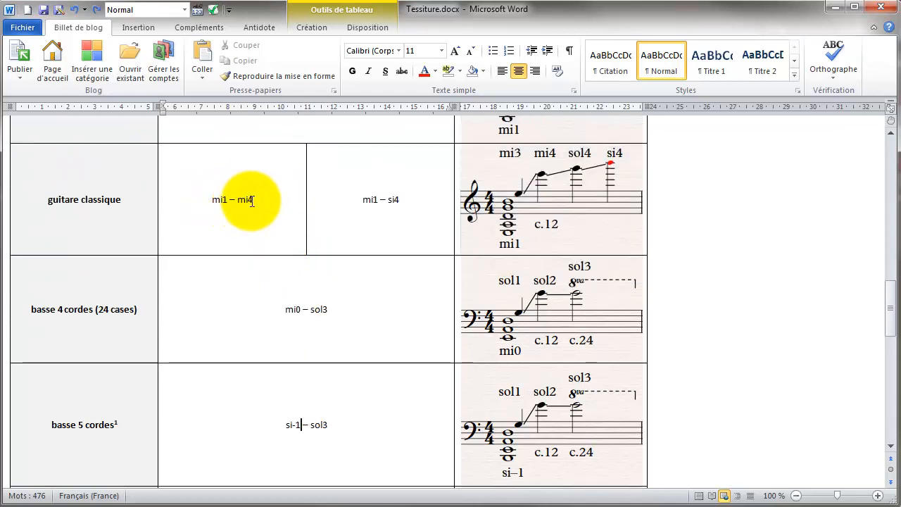
drag(223, 199, 229, 199)
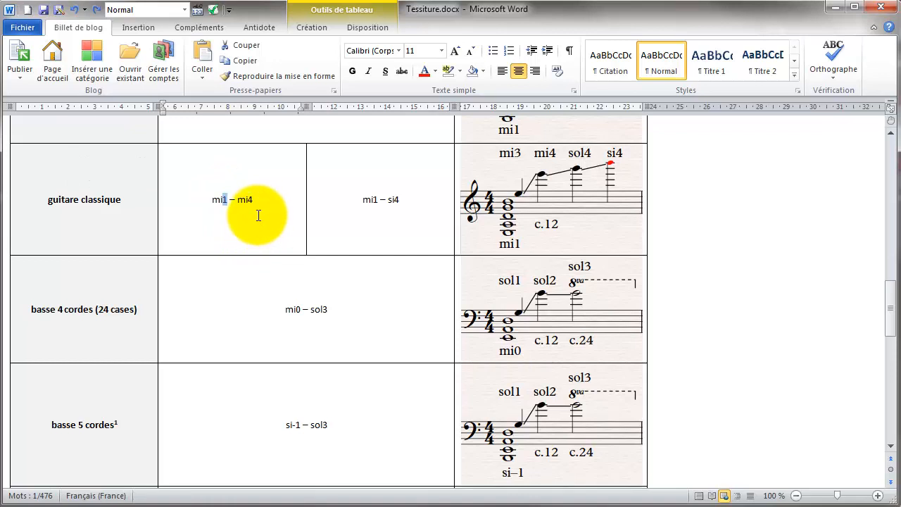
drag(248, 200, 252, 201)
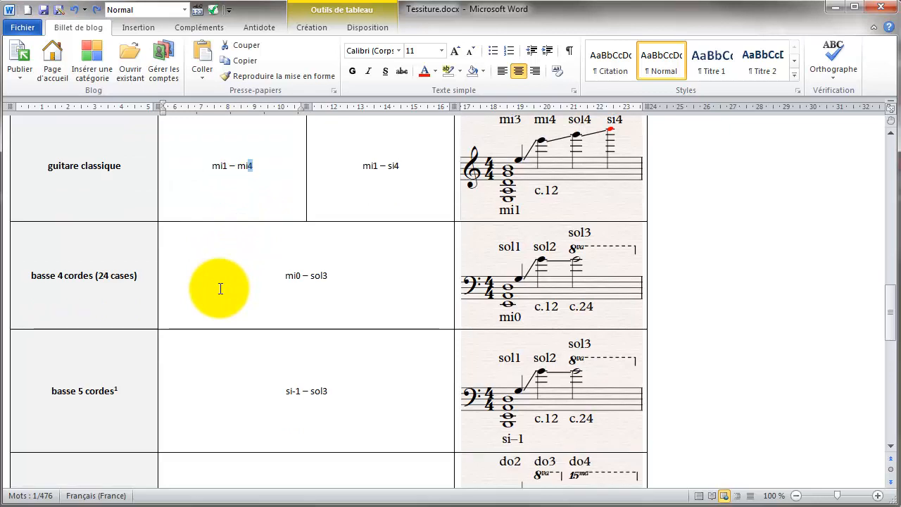
Try subscript formatting on the 4 of "si4" in the guitare classique row's étendue cell
click(414, 190)
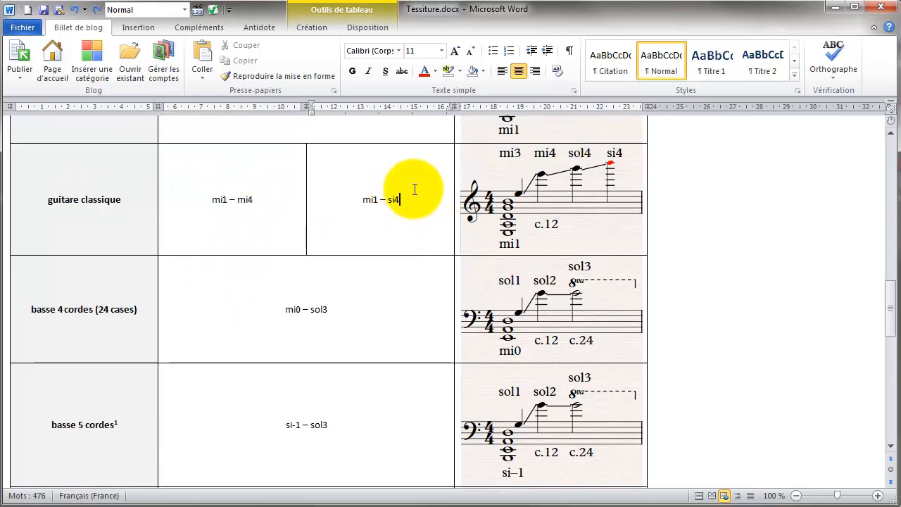
key(shift+Left)
key(ctrl+equal)
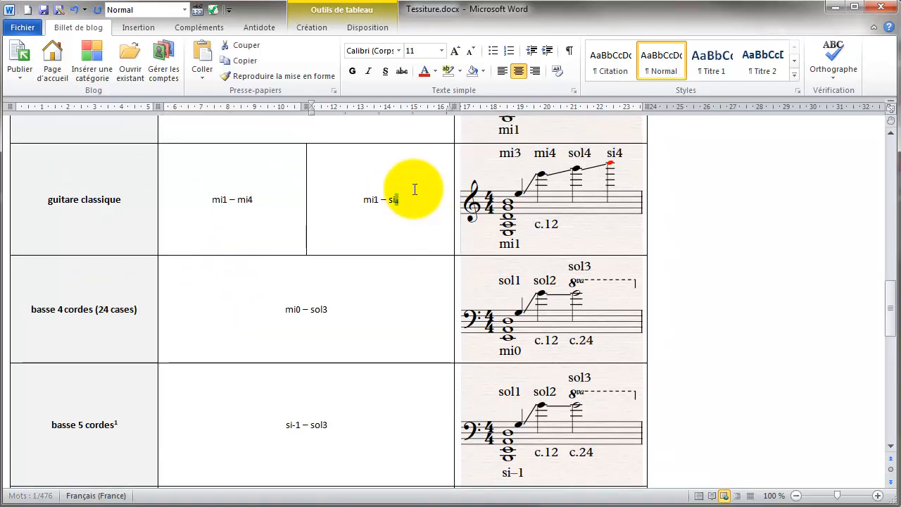
key(Right)
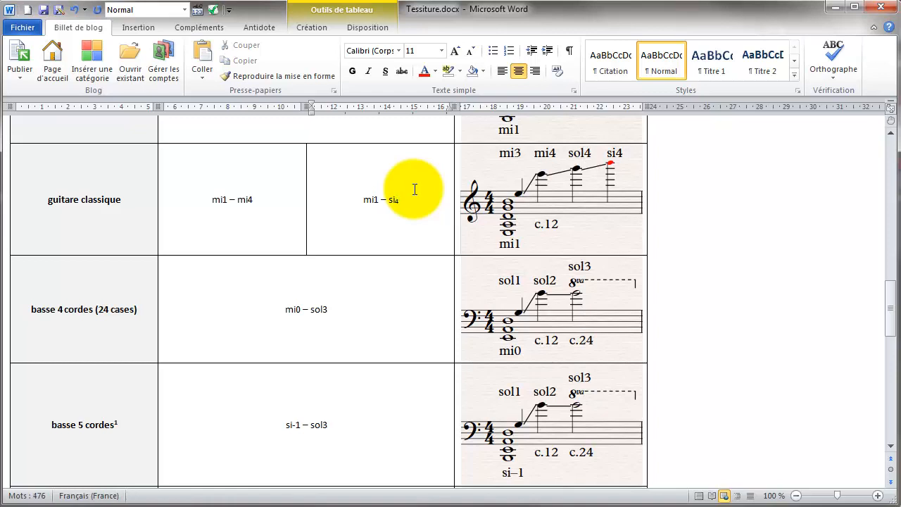
Remove the subscript from the 4 of "si4" in the guitare classique row
key(shift+Left)
key(ctrl+equal)
key(Right)
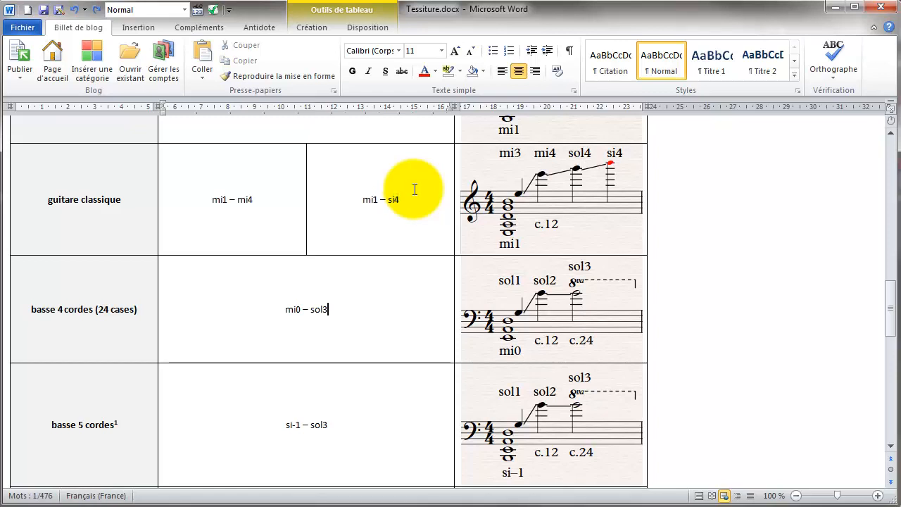
key(Down)
key(Down)
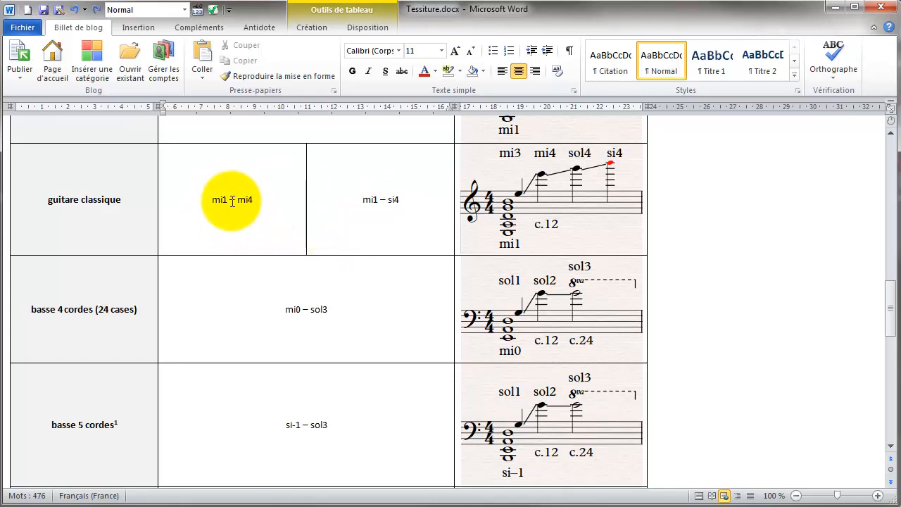
Examine the octave numbers throughout the guitar, bass and ukulele table, including the -1 in the basse 5 cordes row
click(252, 281)
scroll(252, 281, down, 4)
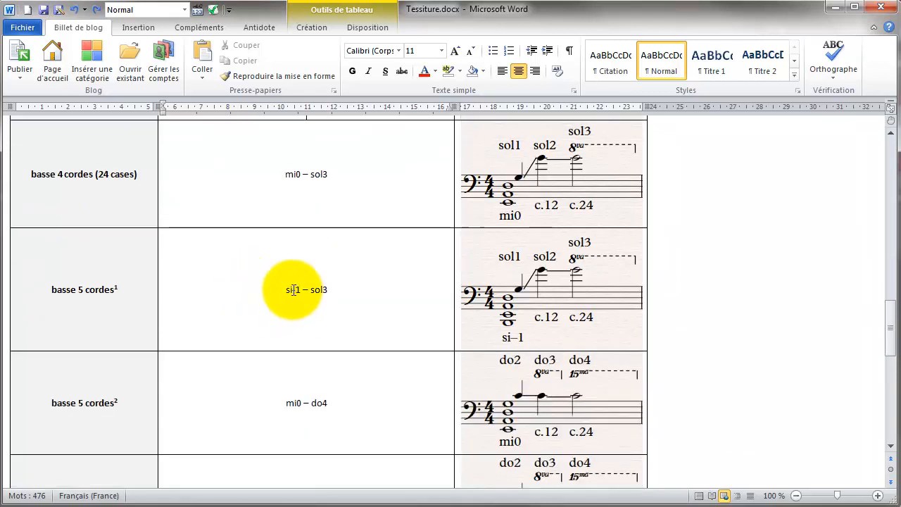
drag(291, 289, 299, 293)
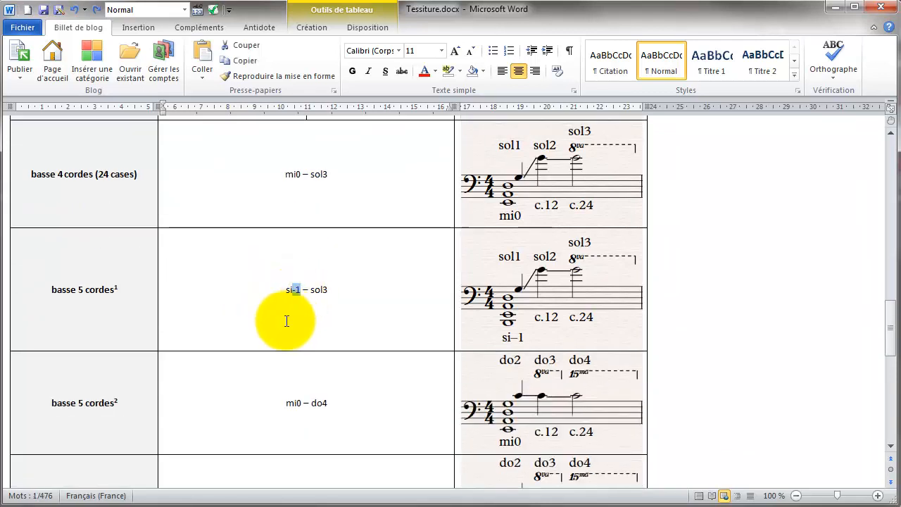
scroll(252, 312, down, 4)
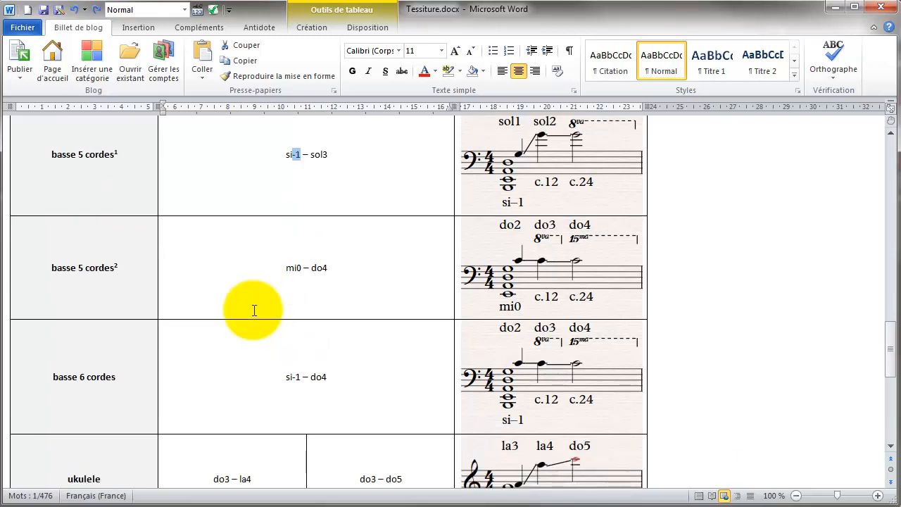
scroll(254, 310, up, 4)
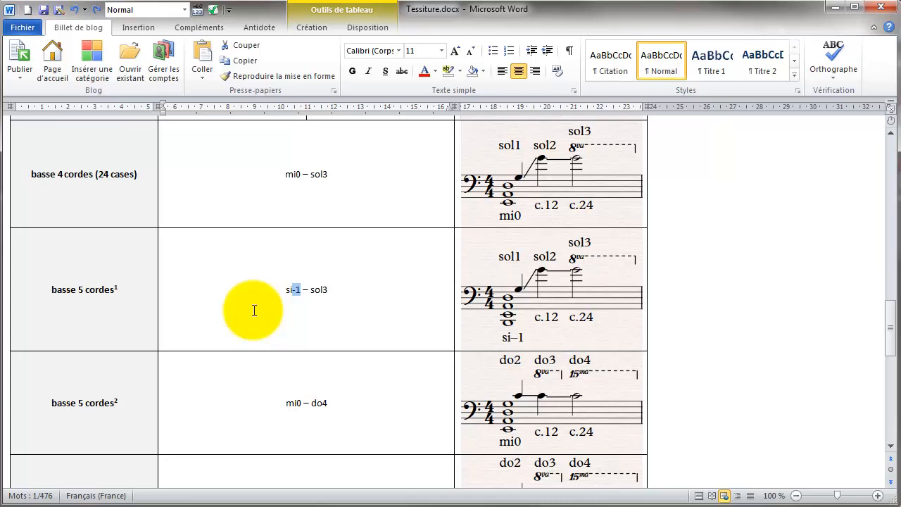
scroll(227, 288, down, 7)
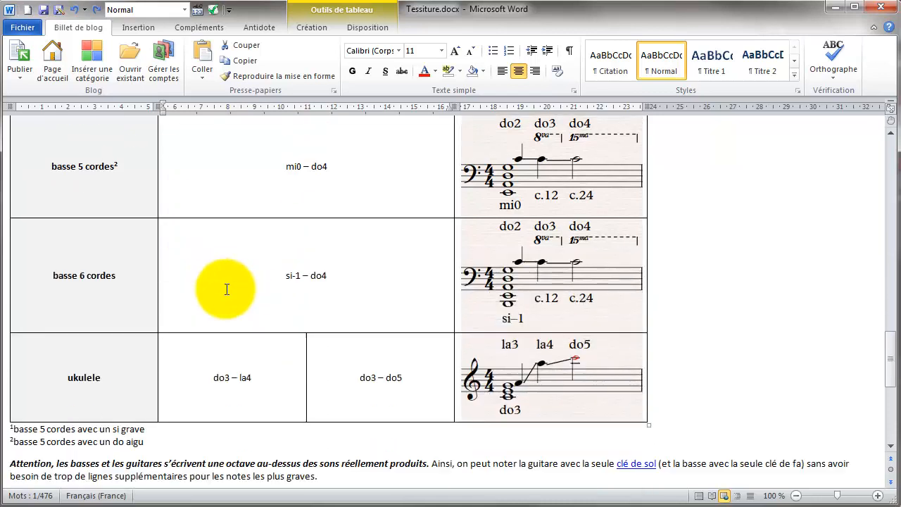
scroll(227, 289, down, 2)
scroll(227, 288, up, 10)
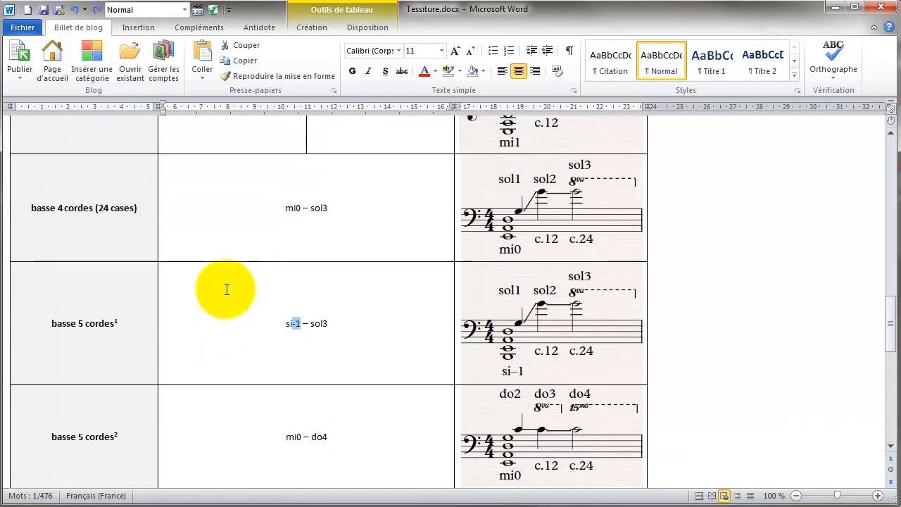
scroll(227, 288, up, 3)
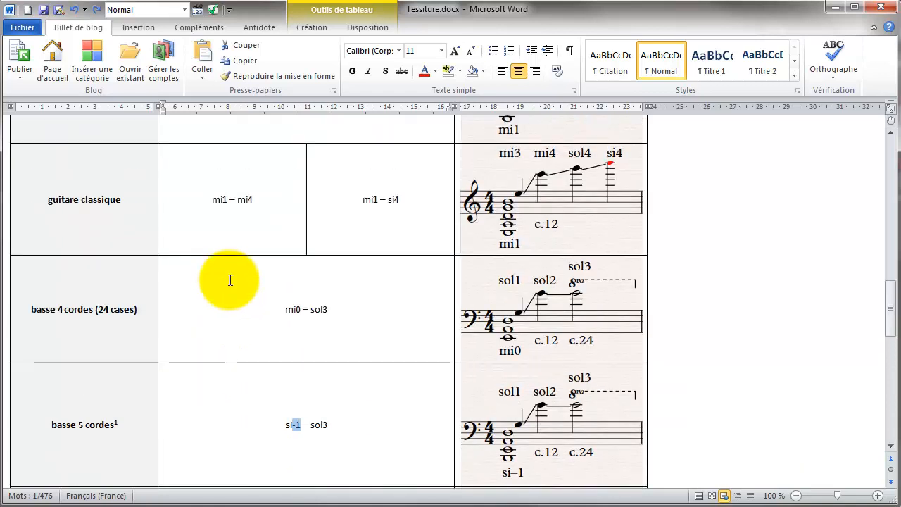
scroll(288, 226, up, 4)
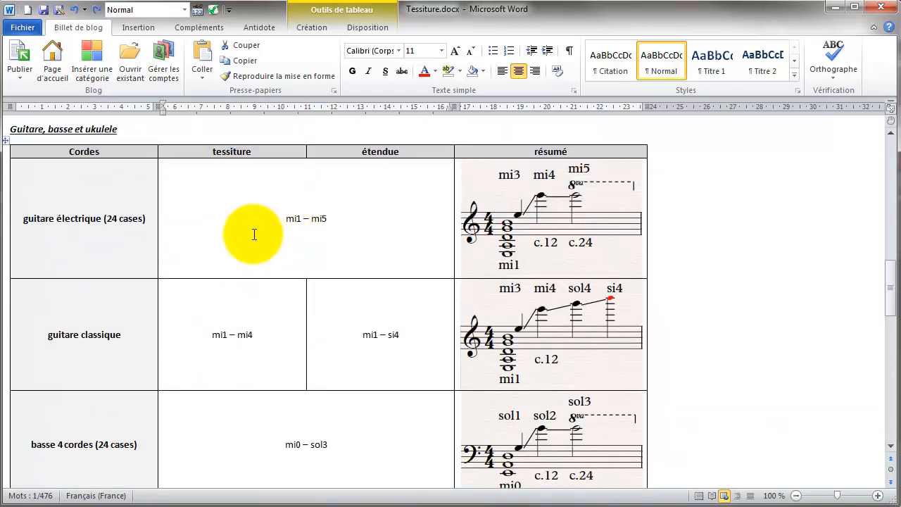
click(319, 236)
scroll(288, 264, down, 4)
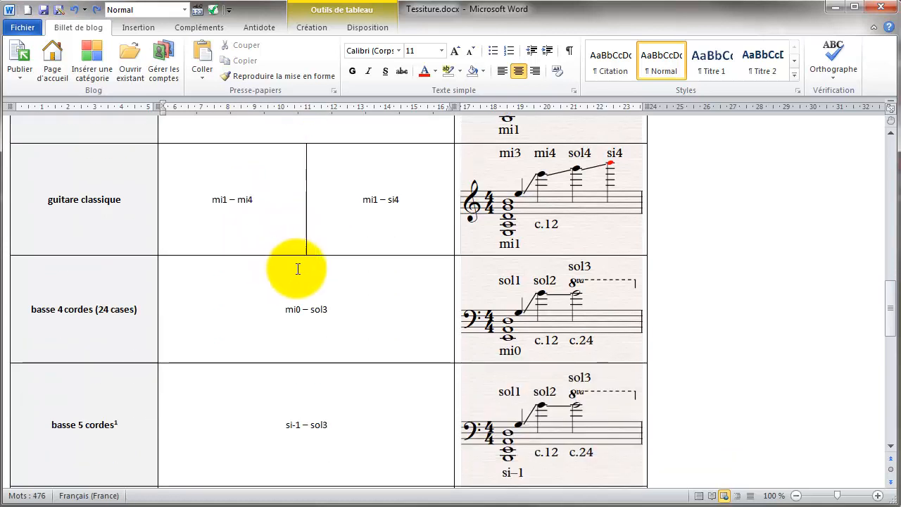
scroll(376, 301, down, 2)
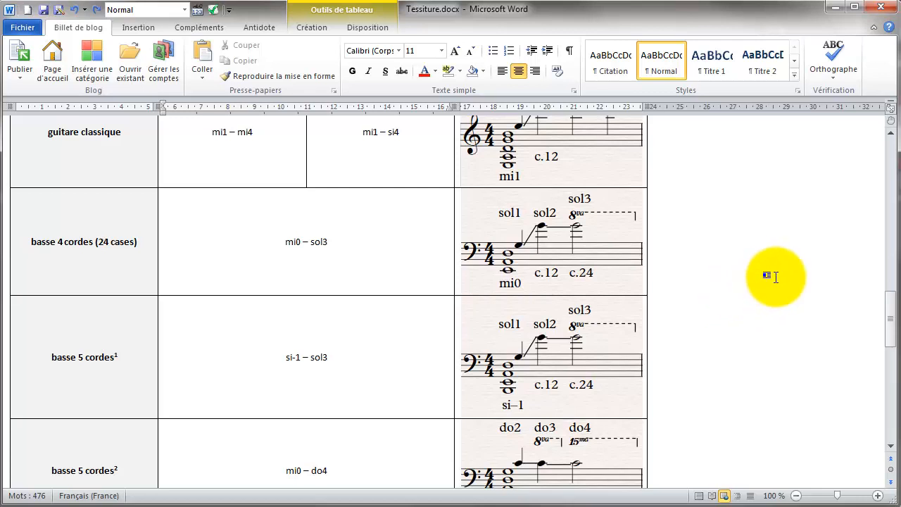
Open Find and Replace for a replacement, expand its search options and enable wildcards (Utiliser les caractères génériques)
key(ctrl+h)
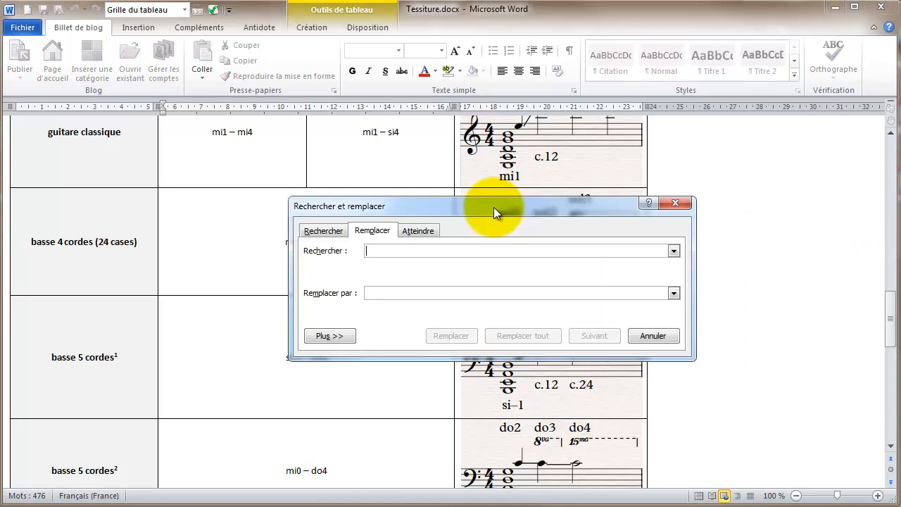
drag(493, 207, 680, 329)
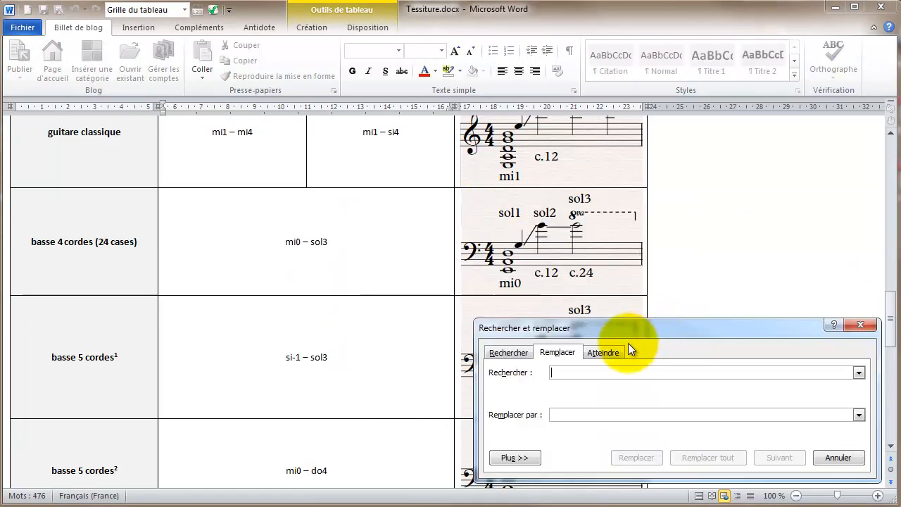
click(504, 351)
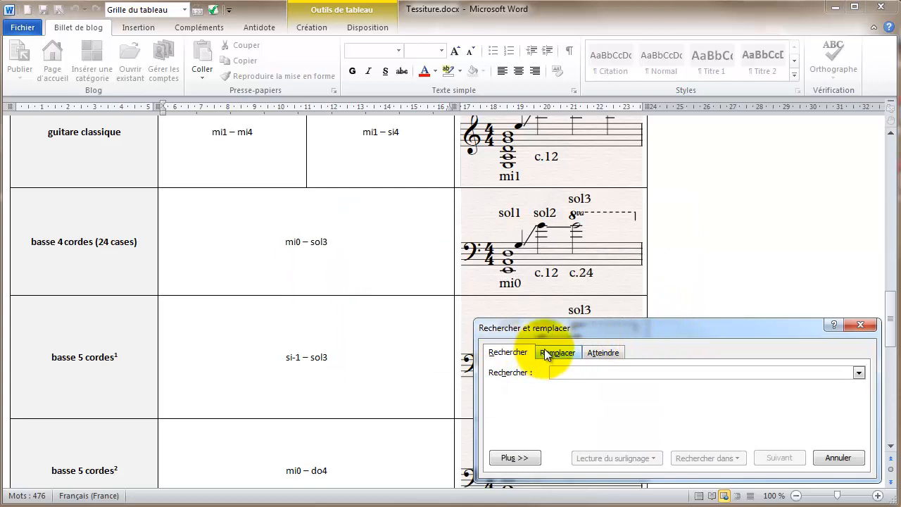
click(549, 353)
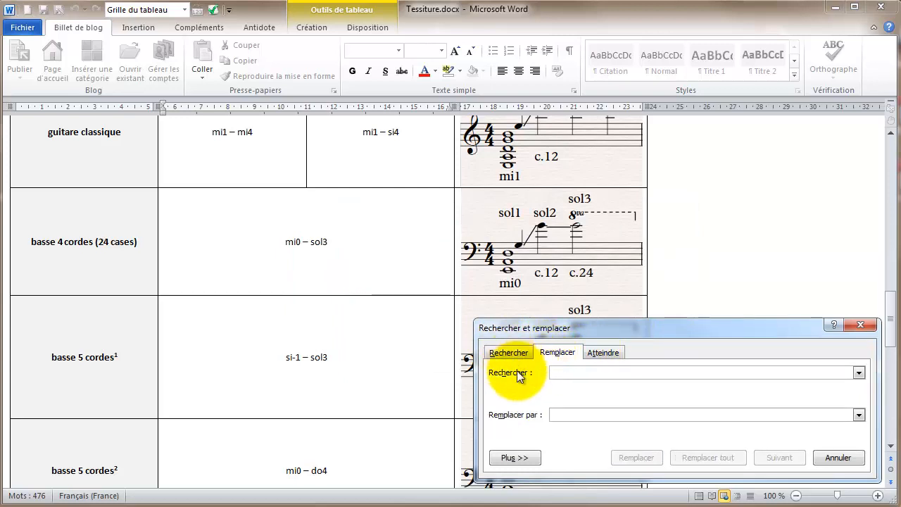
drag(632, 329, 625, 142)
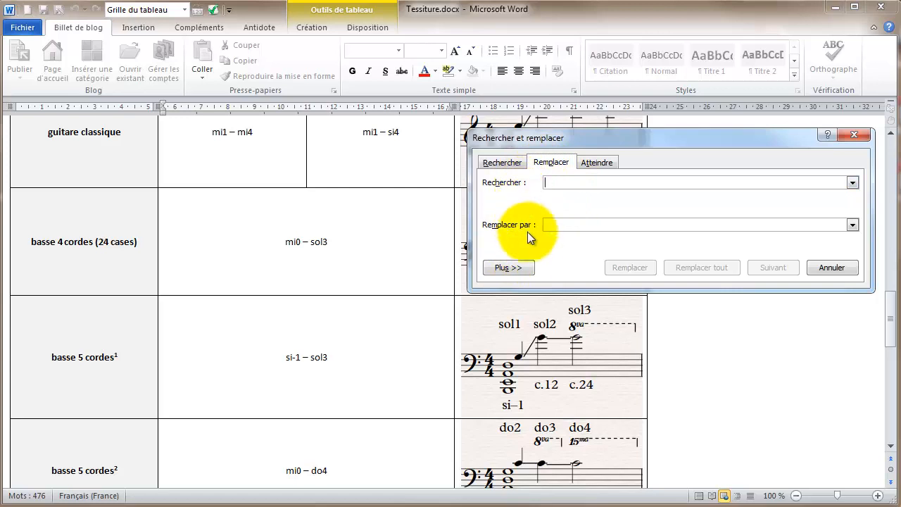
click(514, 268)
drag(635, 134, 492, 119)
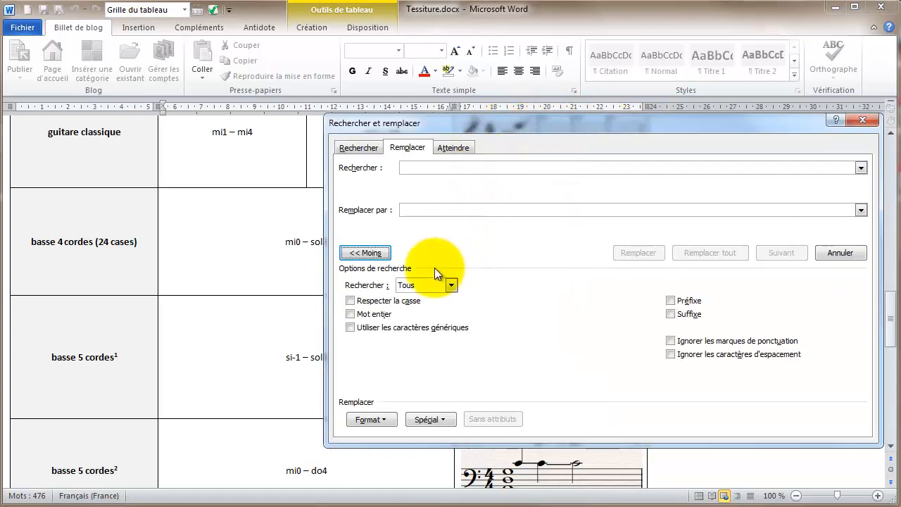
click(351, 327)
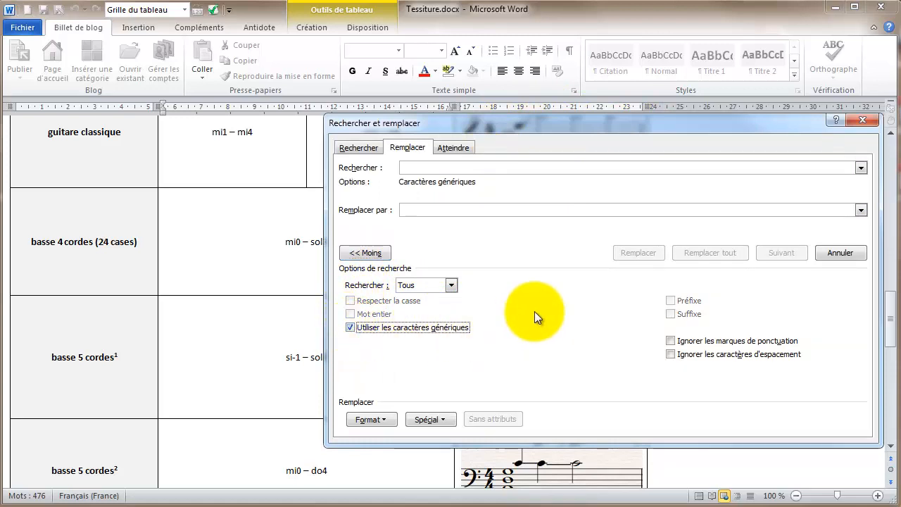
Insert a character range (Plage de caractères) in the search text and complete it as [0-9]
click(405, 168)
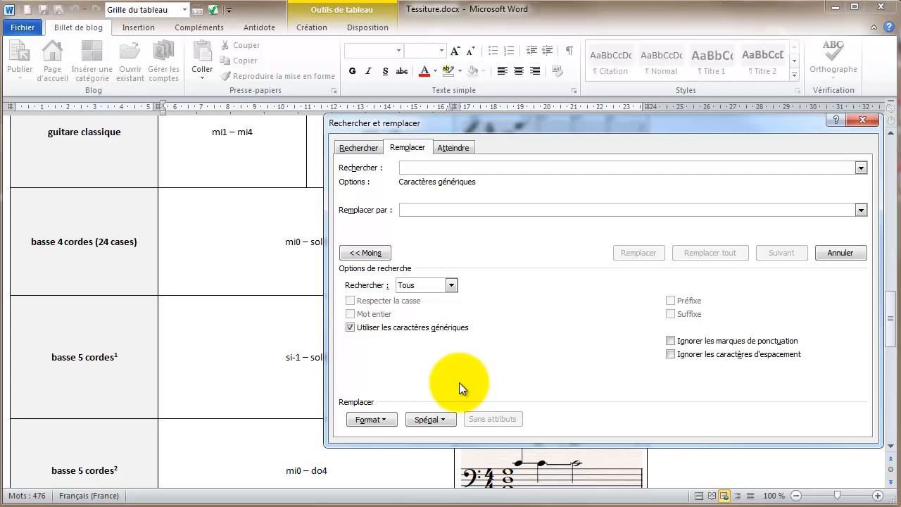
click(428, 419)
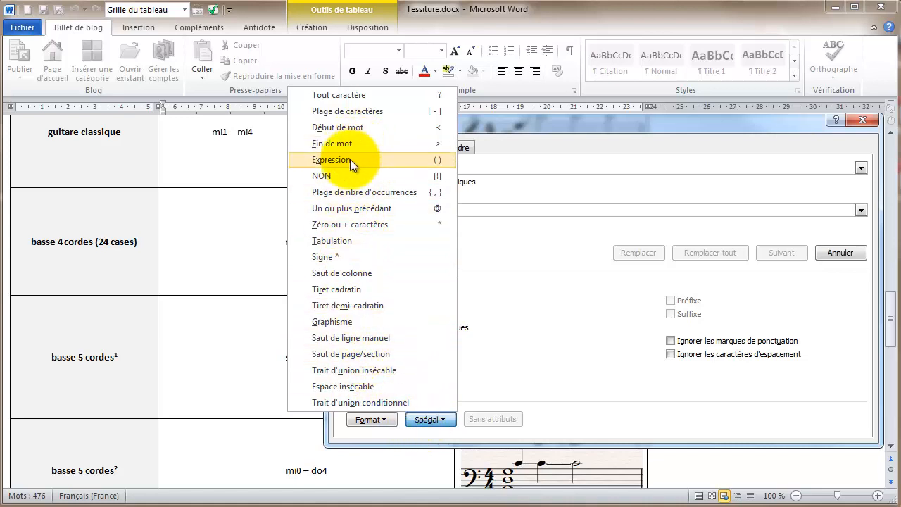
click(359, 114)
key(Left)
key(Left)
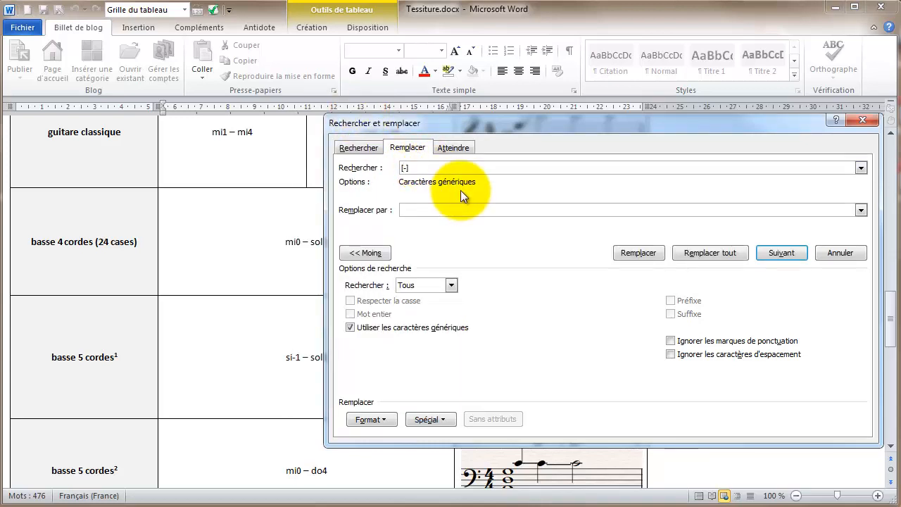
text(0-9)
Try 7 as the upper limit of the search range and restore it to 9
key(Left)
key(Delete)
text(7)
key(BackSpace)
text(9)
Try the letter ranges a-z and a-m in the search text and restore the range to [0-9]
key(Left)
key(Left)
key(Left)
key(Delete)
text(a)
key(Right)
key(Delete)
text(z)
key(BackSpace)
text(m)
key(shift+Right)
text(0)
key(BackSpace)
text(9)
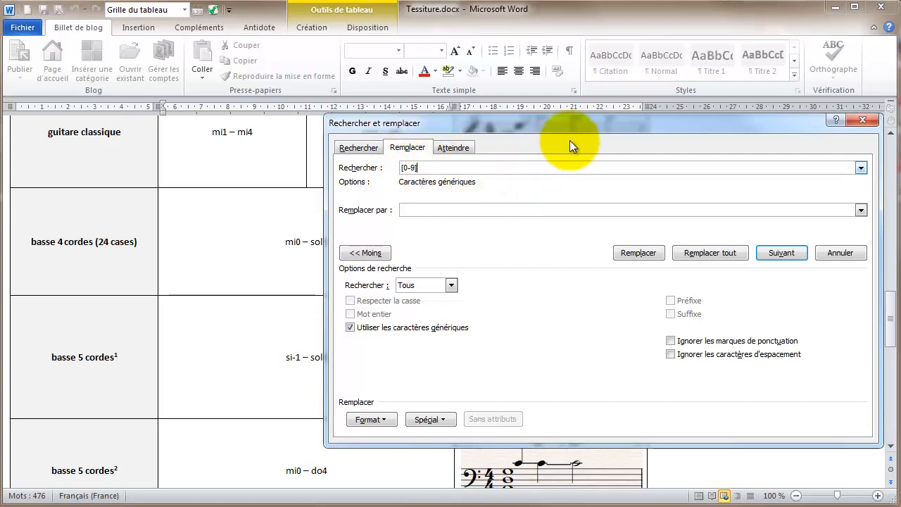
Find four successive matches of [0-9] in the document with the dialog moved clear of the table's tessiture column
drag(580, 121, 595, 177)
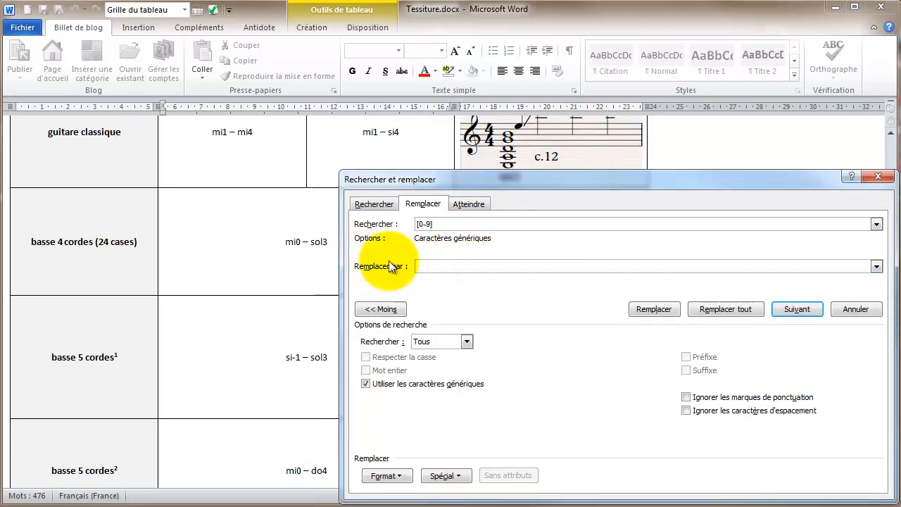
click(457, 224)
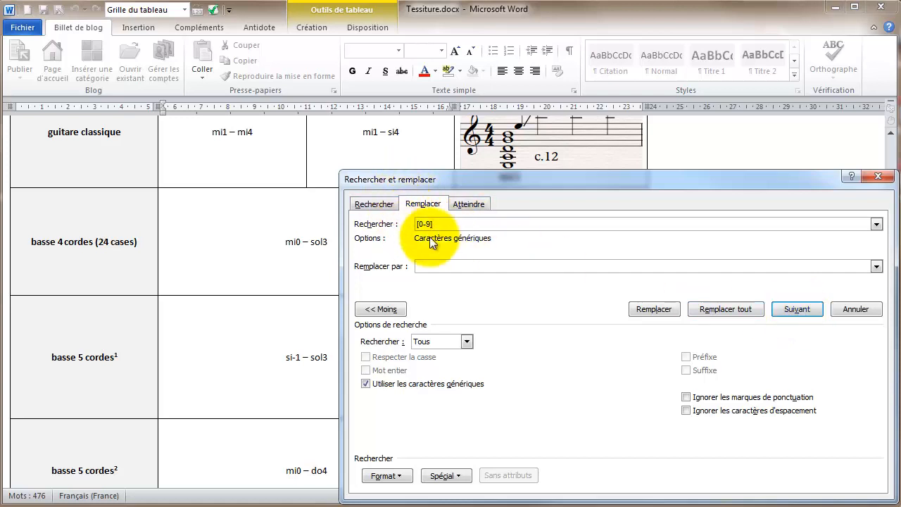
drag(451, 224, 405, 225)
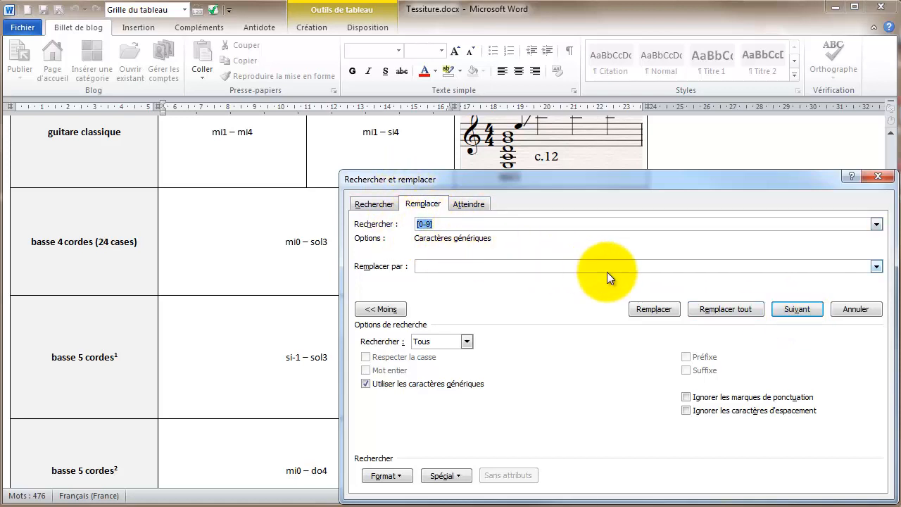
click(798, 312)
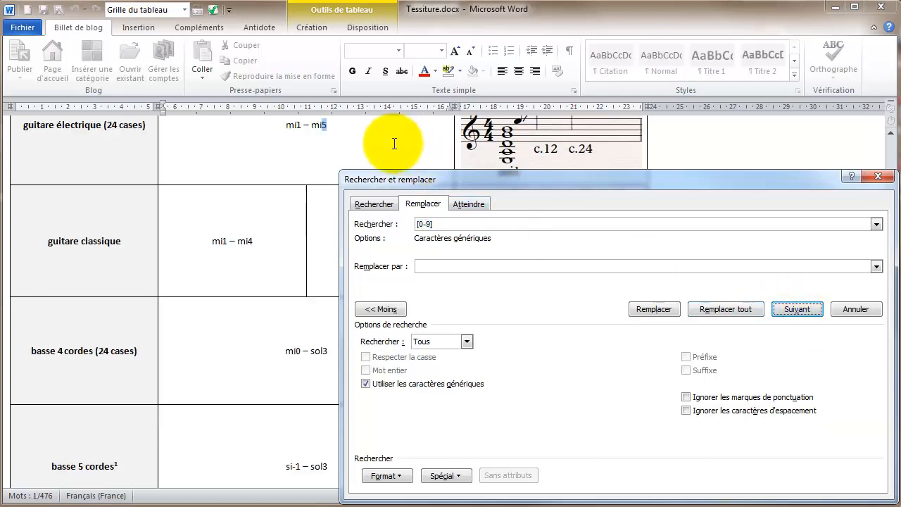
click(797, 310)
click(797, 310)
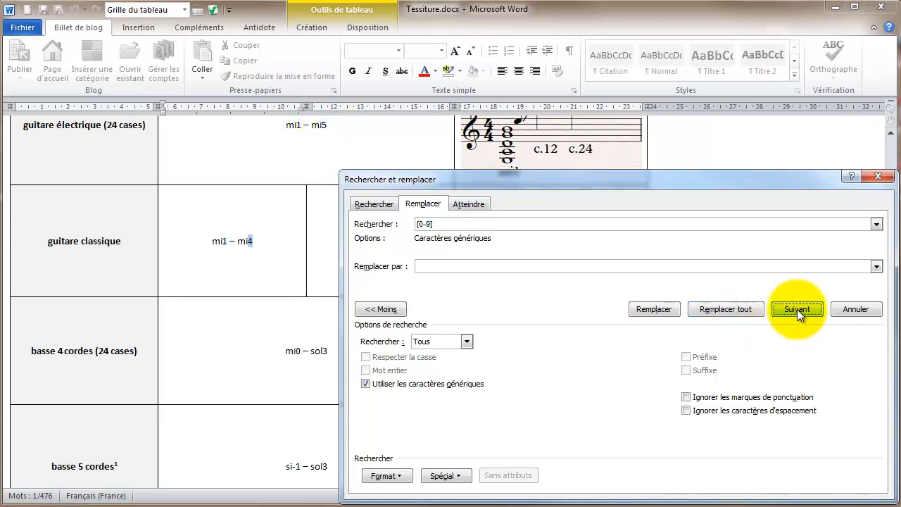
click(796, 310)
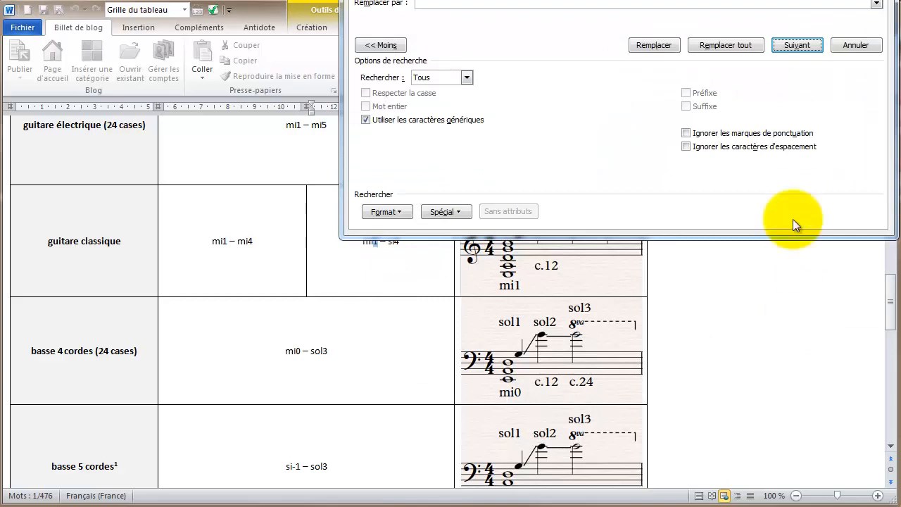
Move the dialog clear of the tables and find successive [0-9] matches from the guitare classique row down to the second footnote
drag(775, 0, 900, 165)
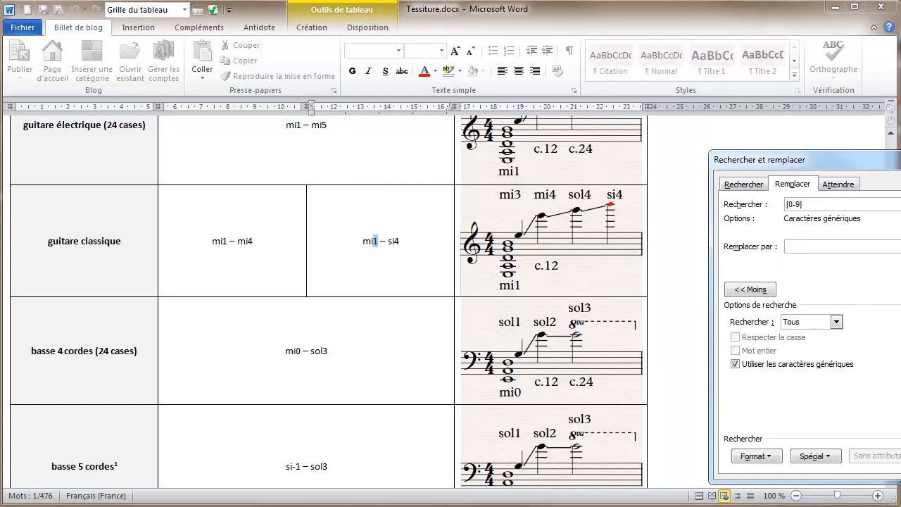
key(Return)
key(Return)
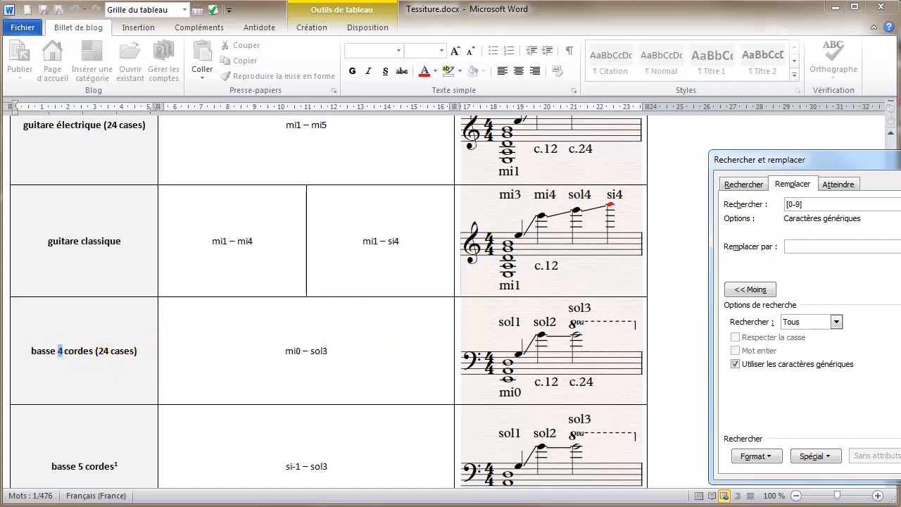
key(Return)
key(Return)
key(Return)
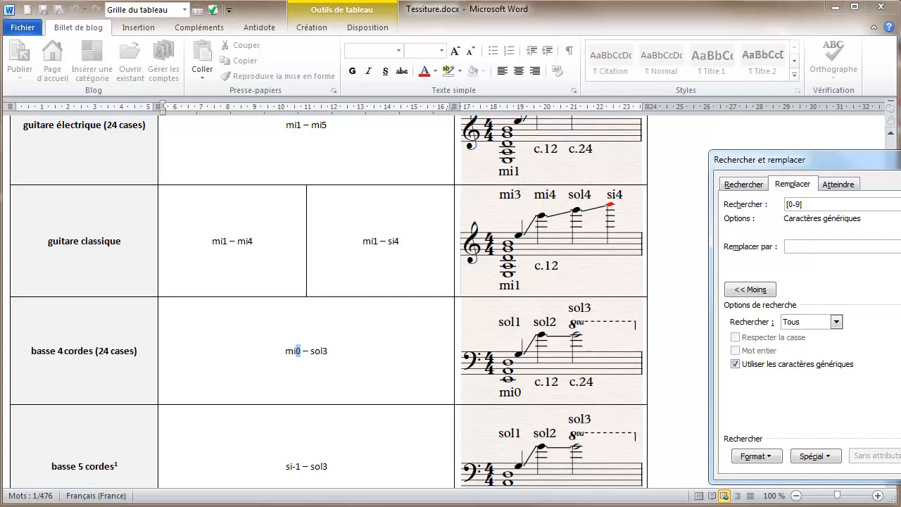
key(Return)
key(Return)
key(Return)
key(Return)
key(Return)
key(Return)
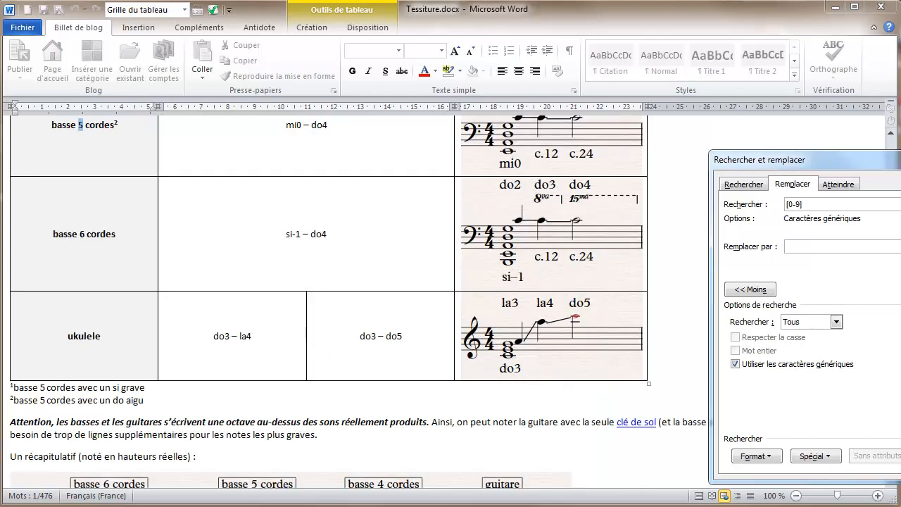
key(Return)
key(Return)
key(Return)
key(Return)
key(Return)
key(Return)
key(Return)
key(Return)
key(Return)
key(Return)
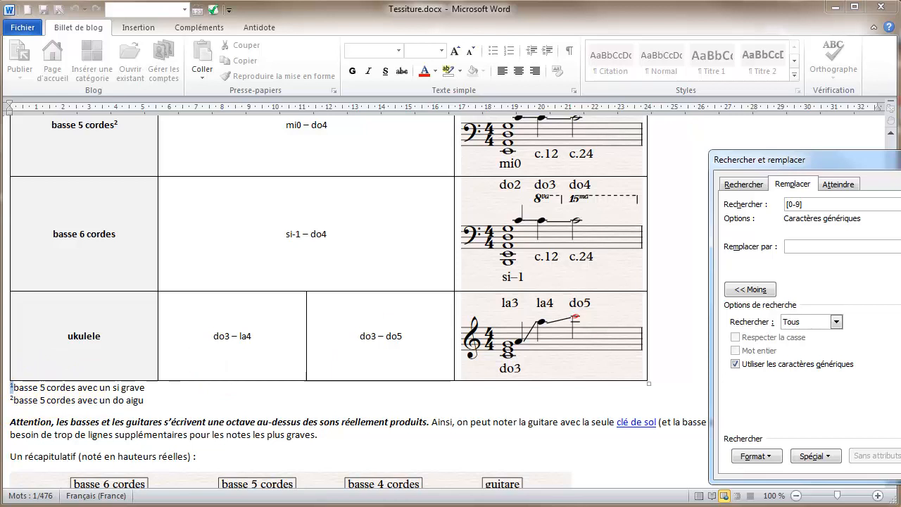
key(Return)
key(Return)
key(Return)
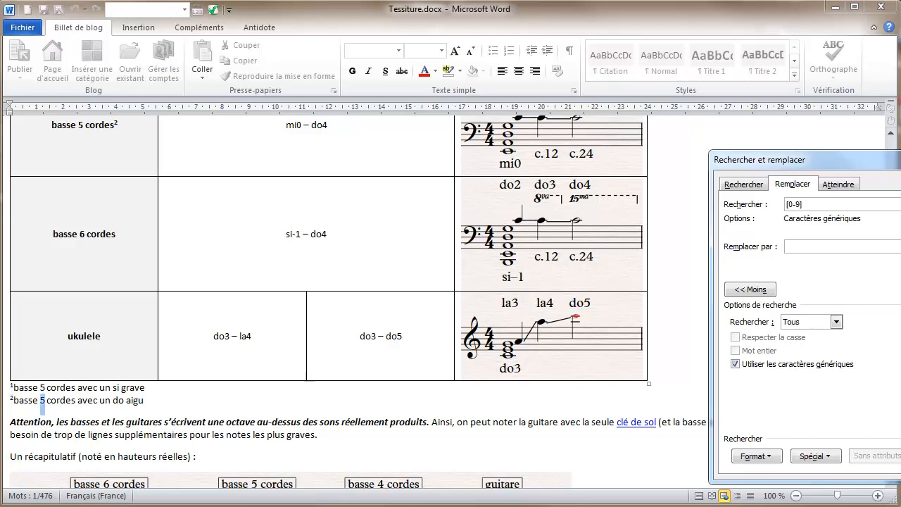
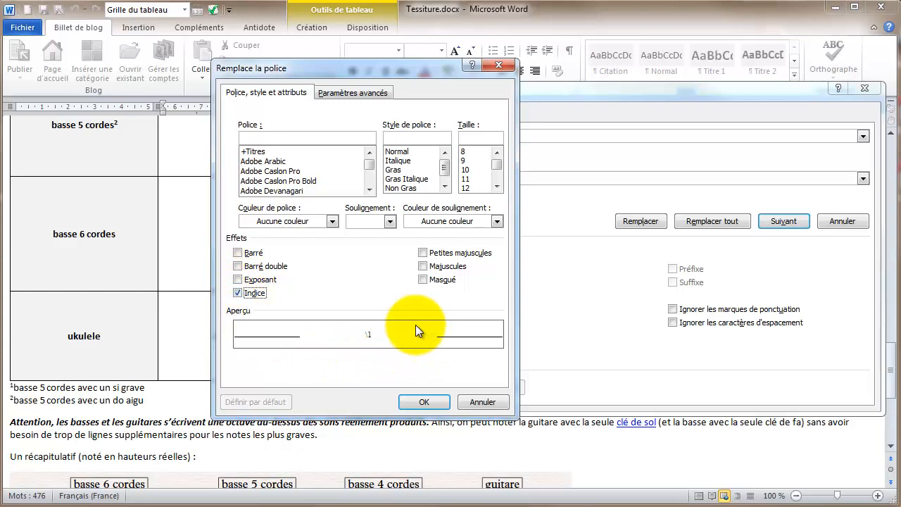
Confirm Indice as the replacement's font effect and replace the 3 of do3 in the ukulele row with the subscript \1
click(426, 401)
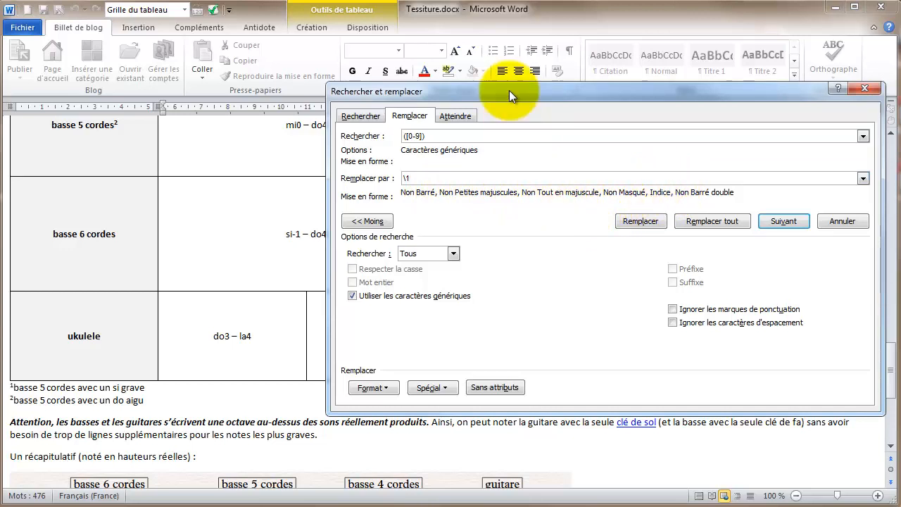
drag(509, 91, 524, 176)
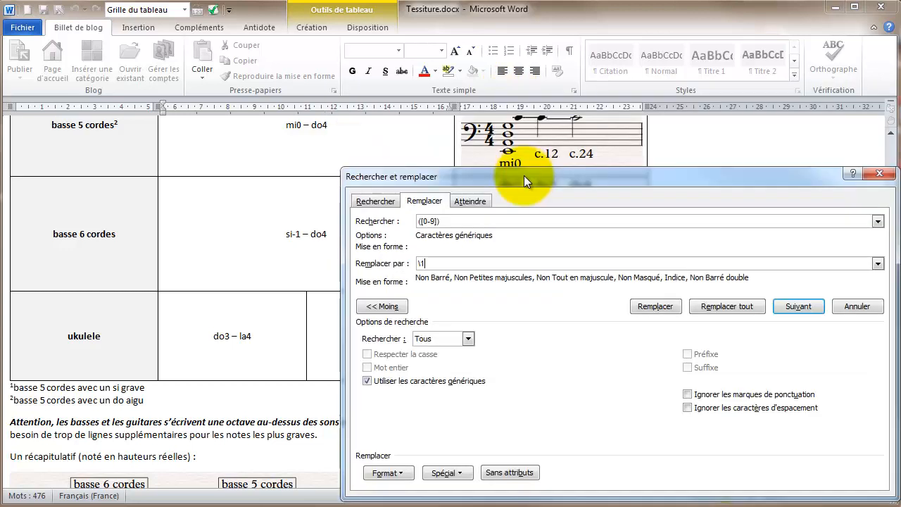
click(806, 298)
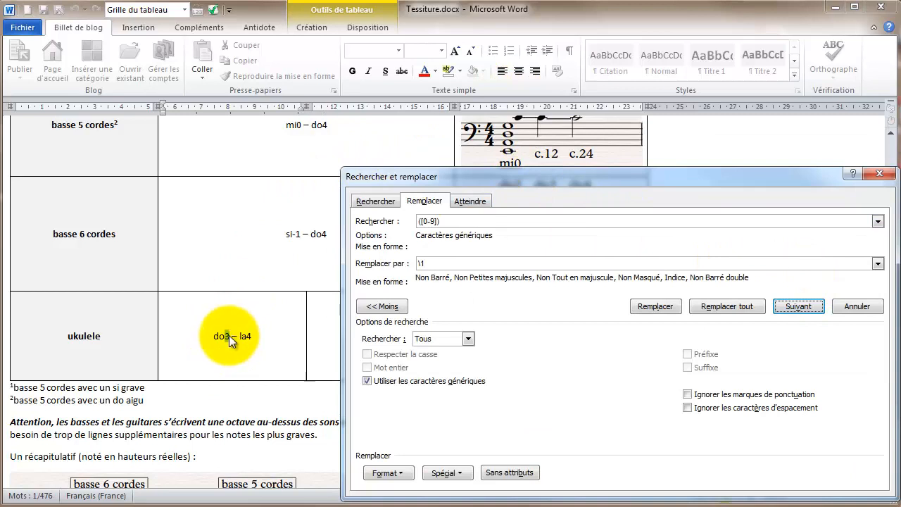
click(653, 307)
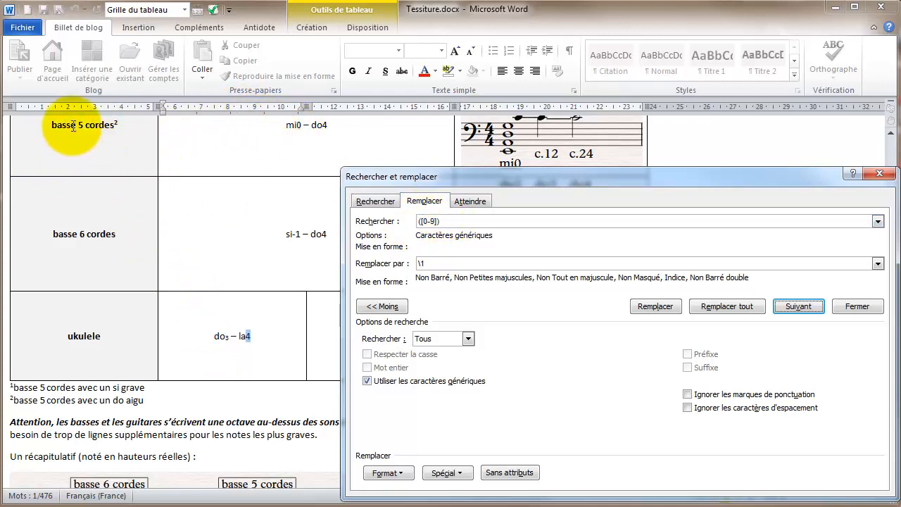
Examine the string-count digits, octave numbers and superscript footnote marks in the basse 5 cordes and basse 6 cordes rows
click(448, 222)
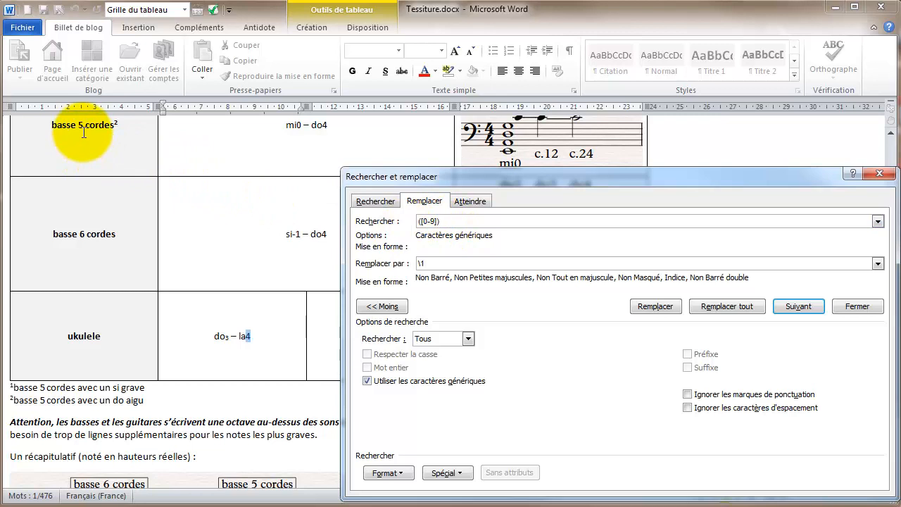
click(304, 126)
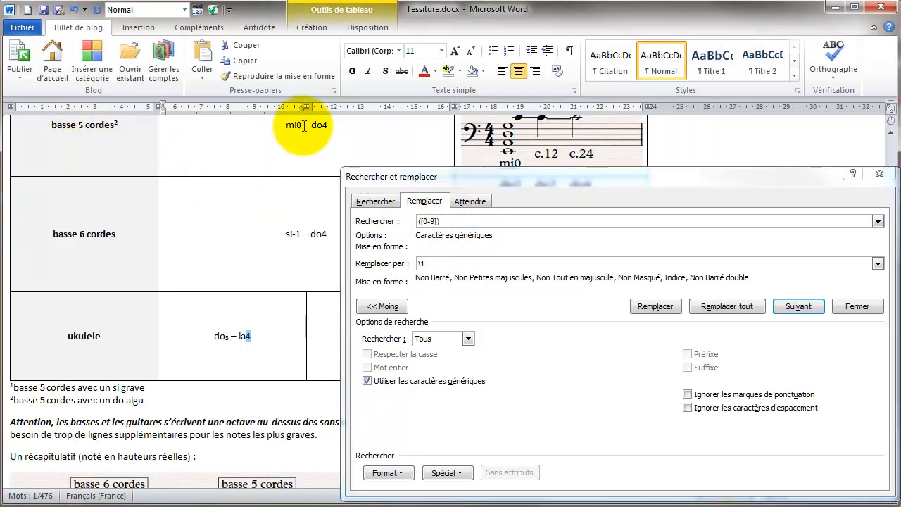
click(297, 126)
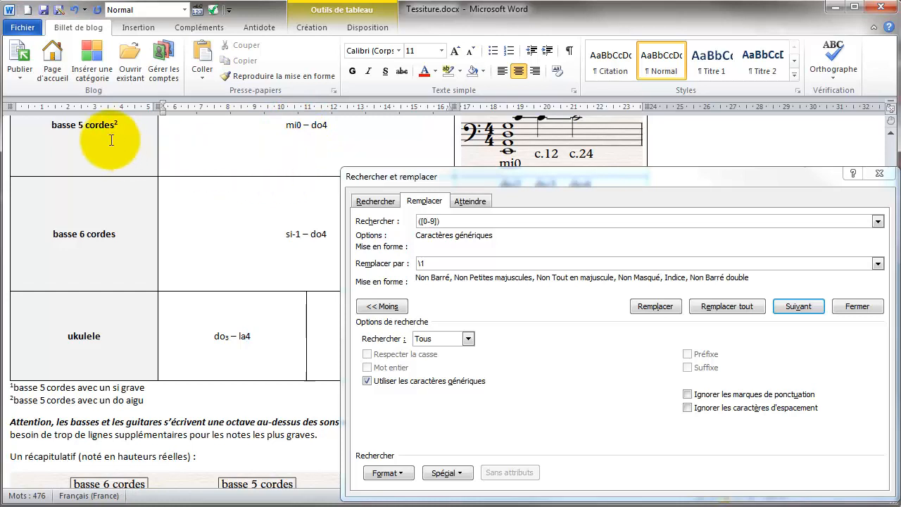
click(78, 126)
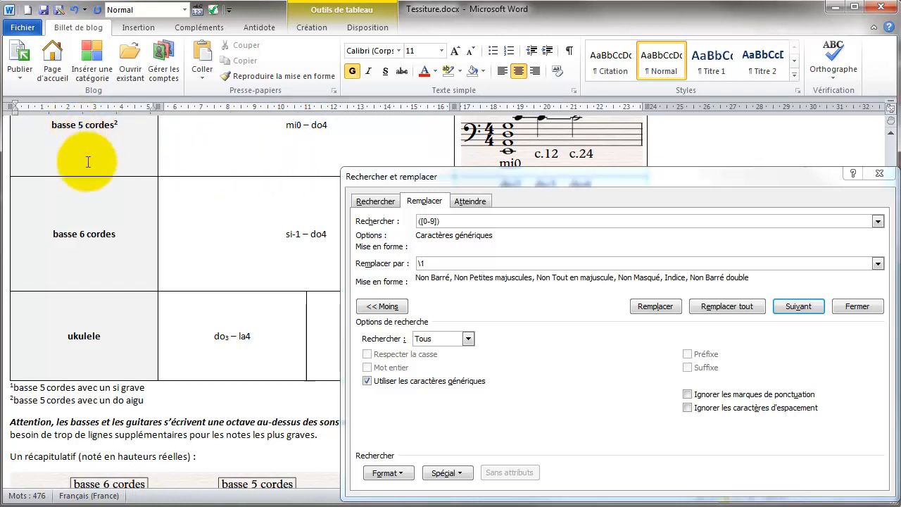
click(81, 235)
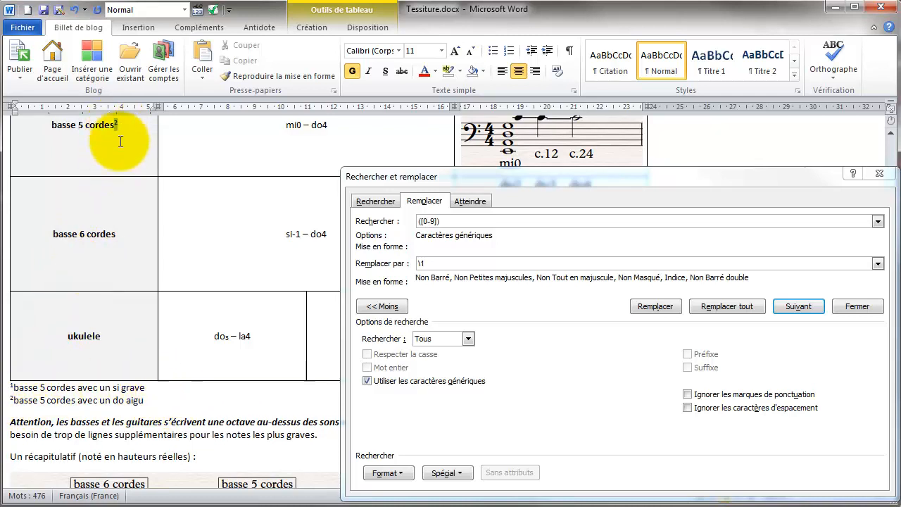
key(Return)
scroll(124, 192, up, 2)
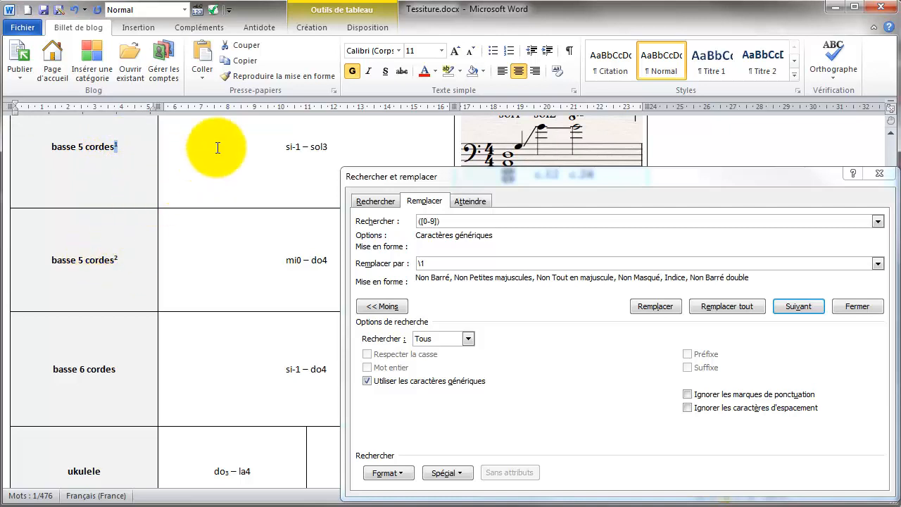
click(296, 150)
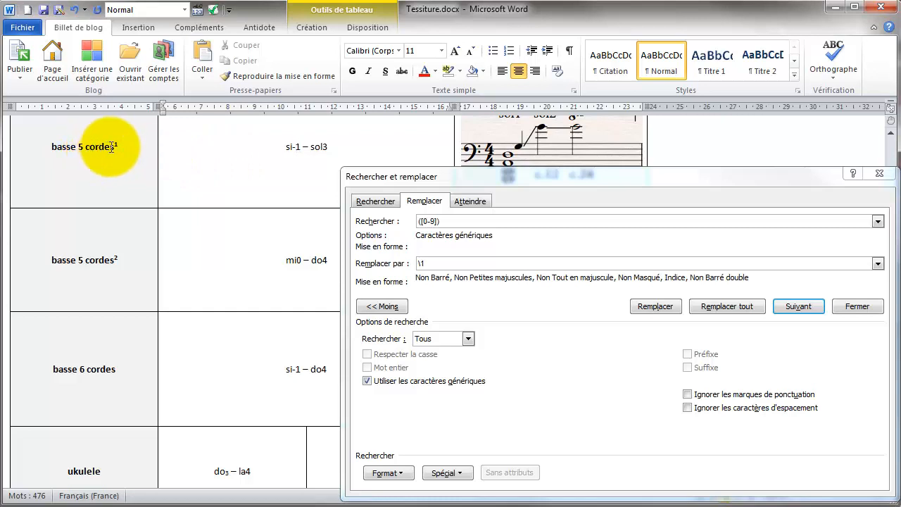
drag(111, 146, 115, 147)
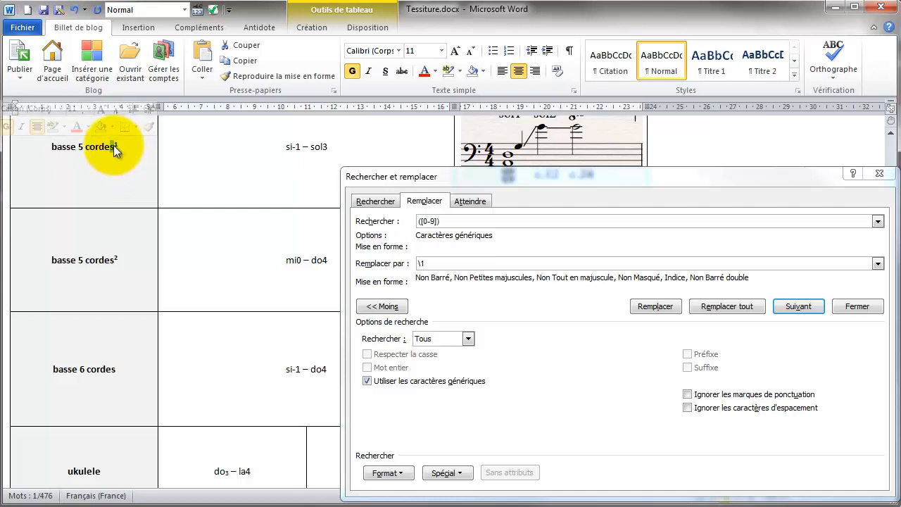
click(116, 146)
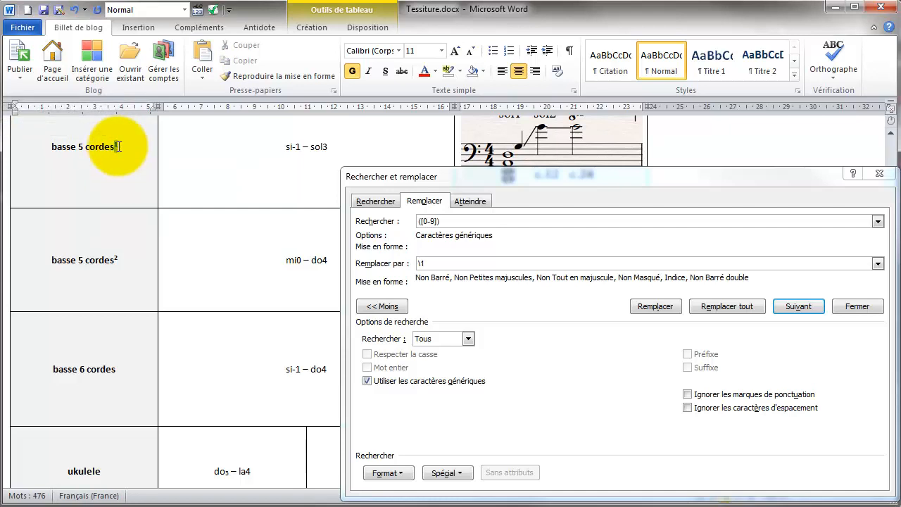
drag(113, 146, 123, 166)
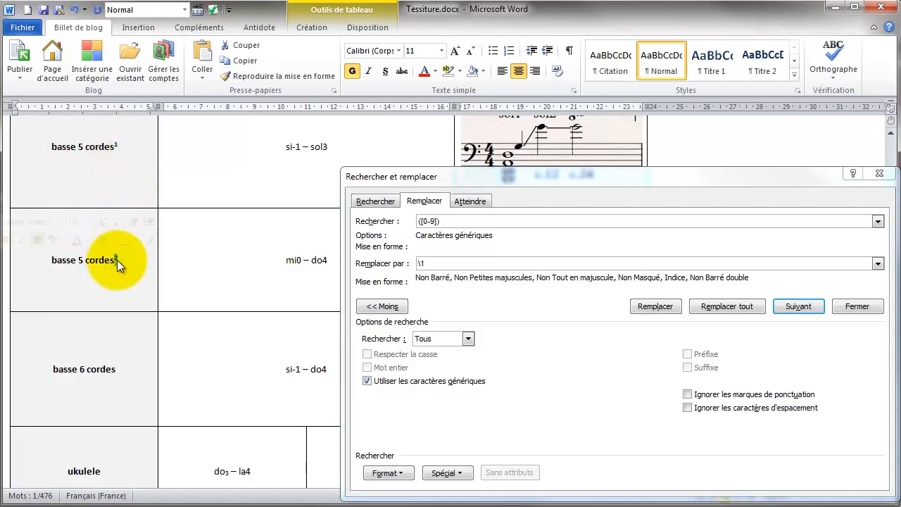
click(121, 176)
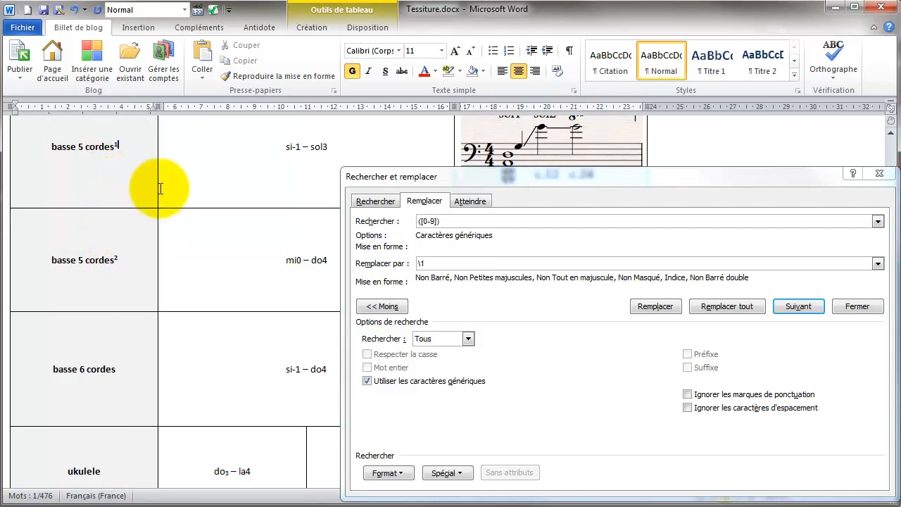
click(442, 243)
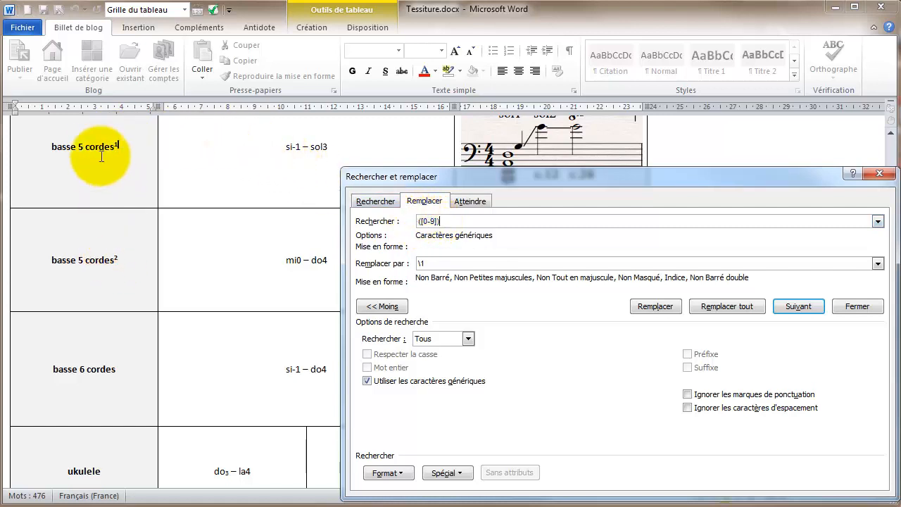
click(79, 146)
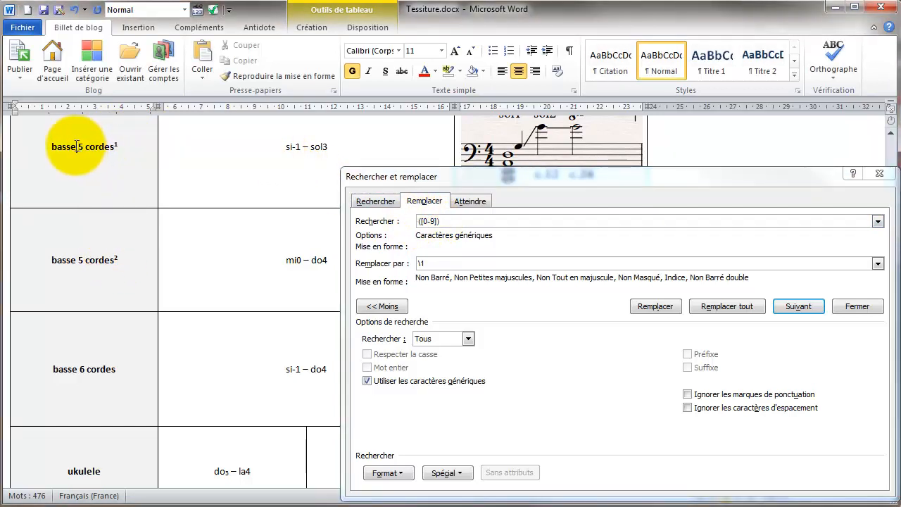
drag(77, 146, 84, 146)
click(78, 146)
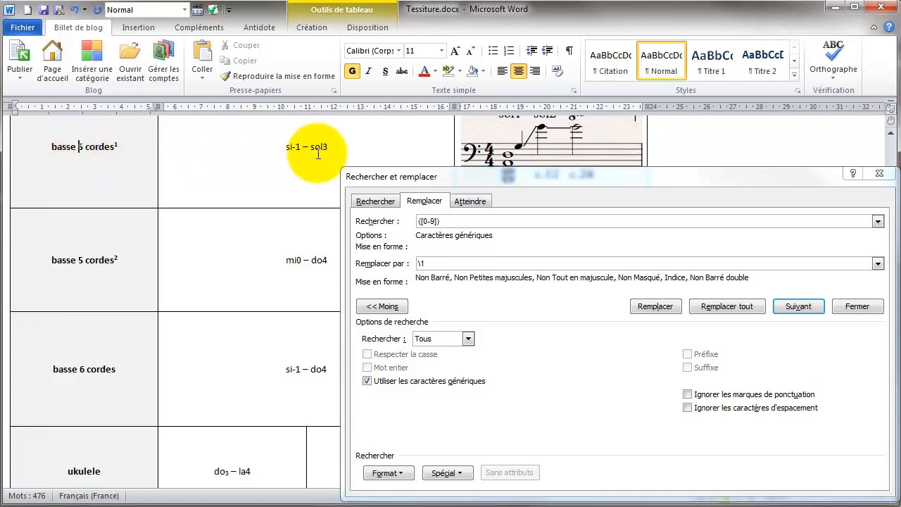
Restrict the ([0-9]) search to characters that are neither superscript nor subscript by clearing the Exposant and Indice font effects
click(440, 221)
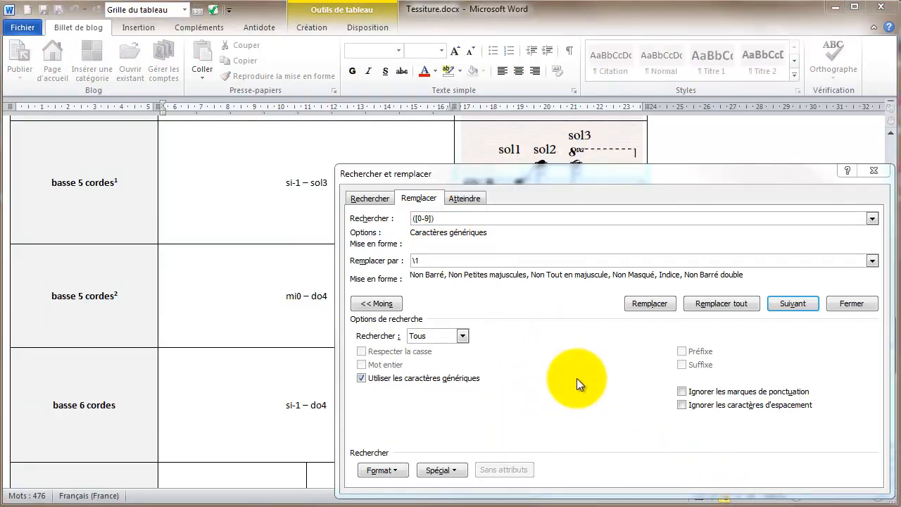
click(448, 219)
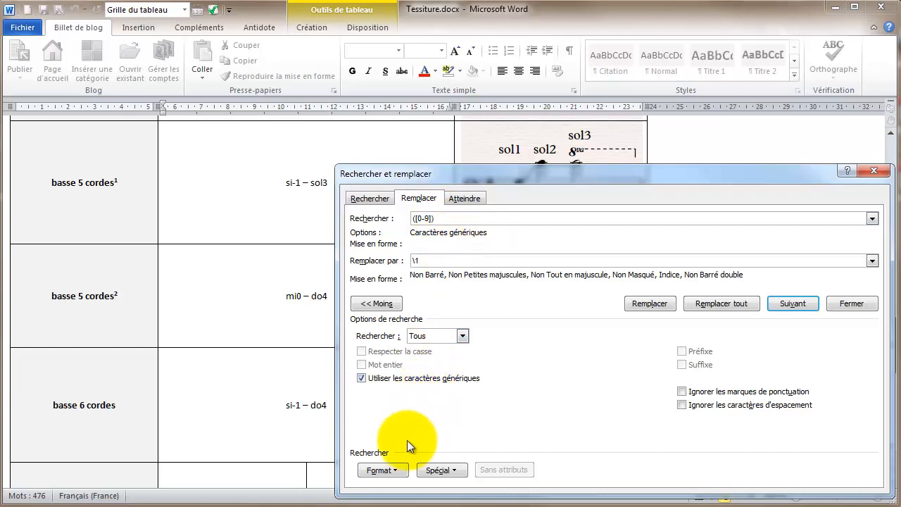
click(381, 470)
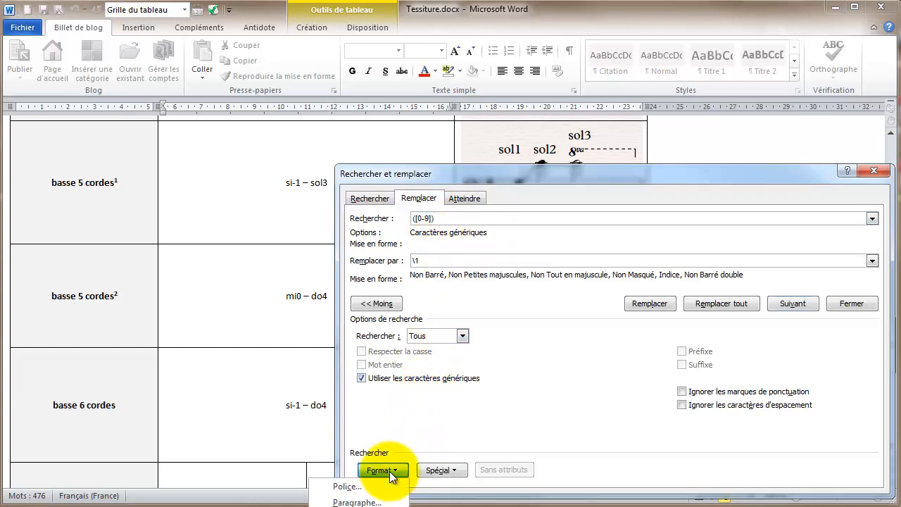
click(349, 486)
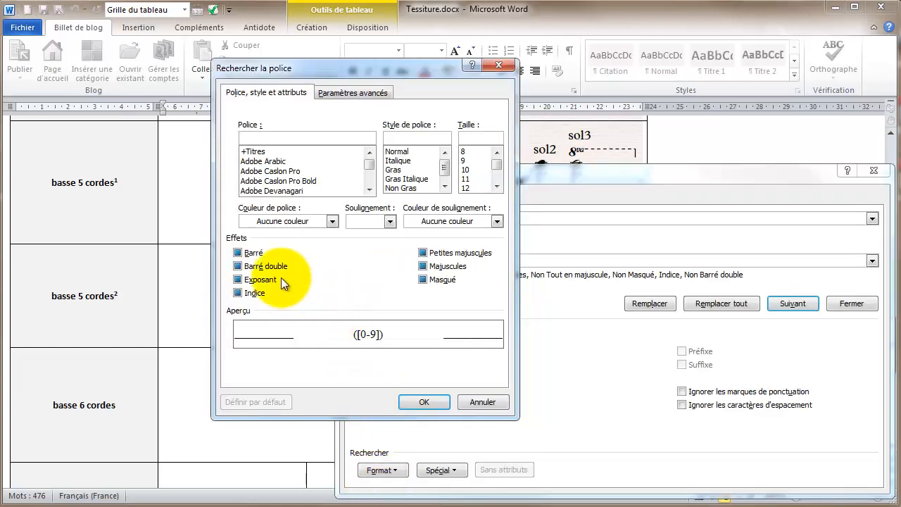
click(237, 295)
click(238, 293)
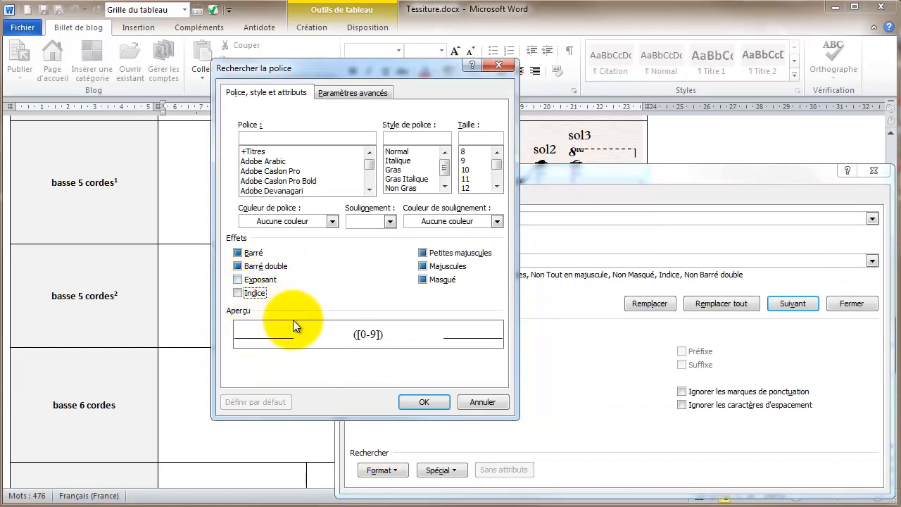
click(424, 402)
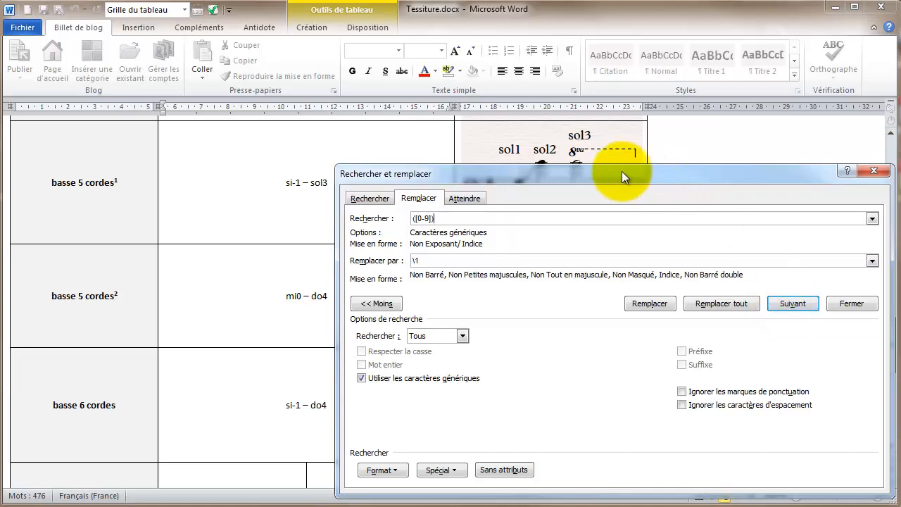
Find the next two matches with the dialog clear of the tables, and place the cursor in the si-1 – sol3 cell
drag(621, 171, 890, 168)
drag(492, 173, 808, 160)
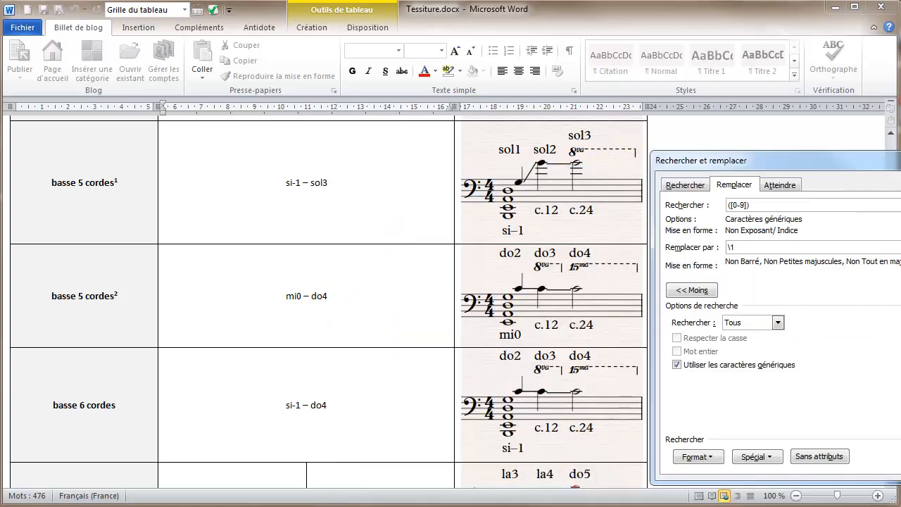
key(Return)
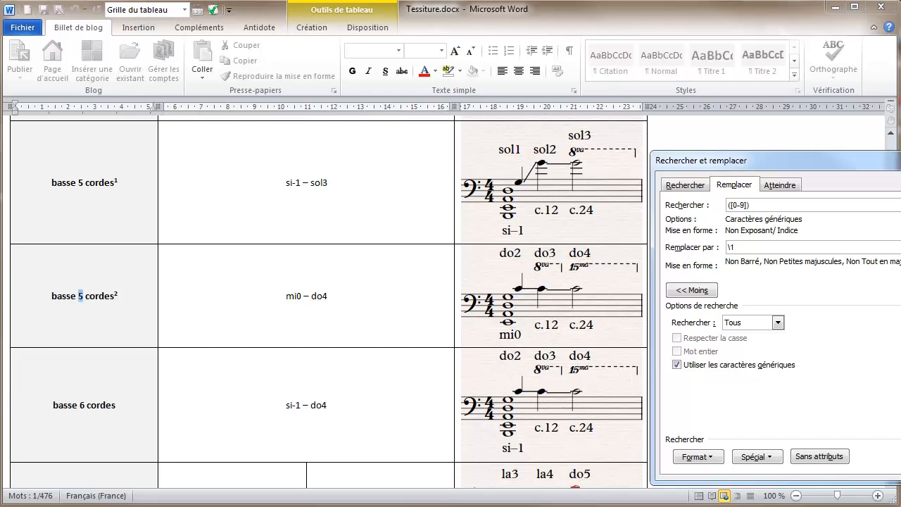
key(Return)
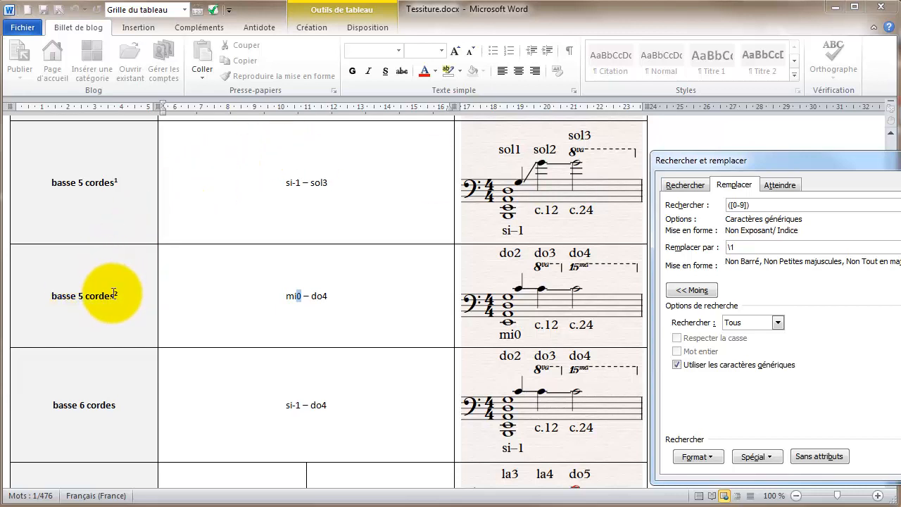
click(293, 153)
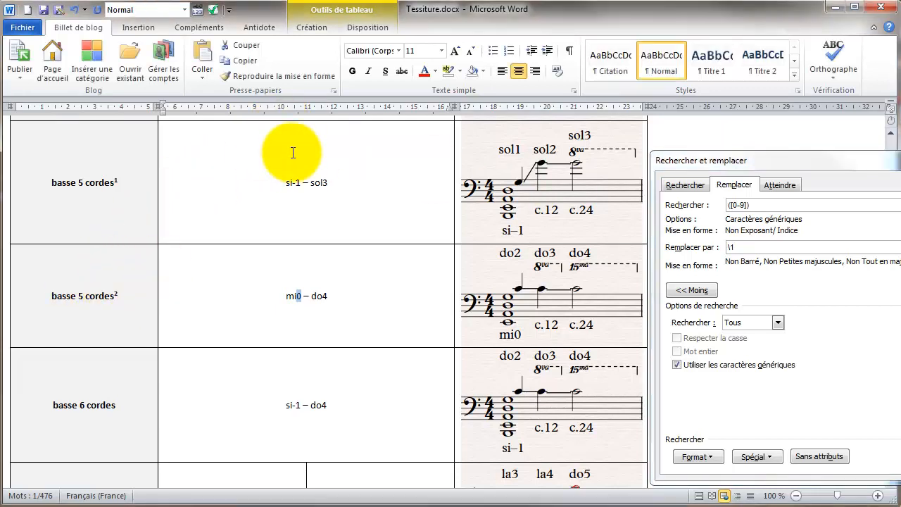
Run the ([0-9]) search from the start of the basse 5 cordes¹ cell and check the next two matches
scroll(292, 153, up, 3)
click(310, 169)
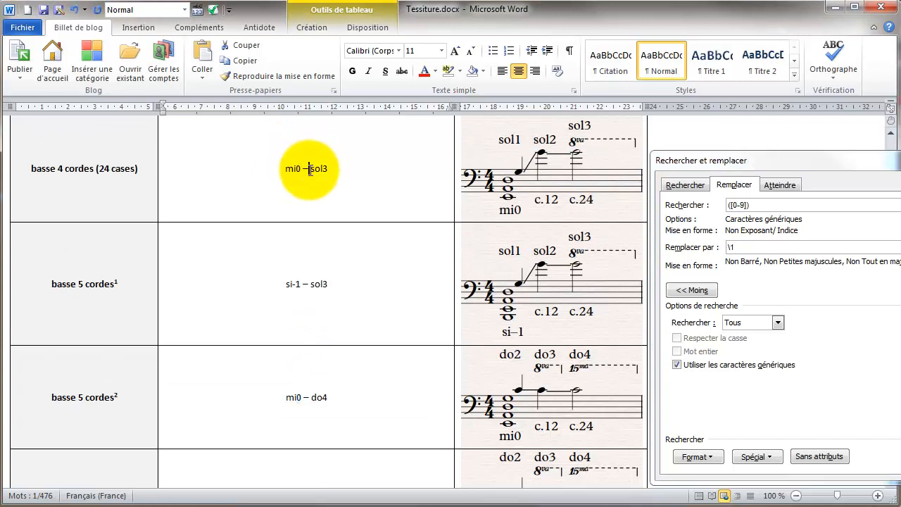
click(52, 284)
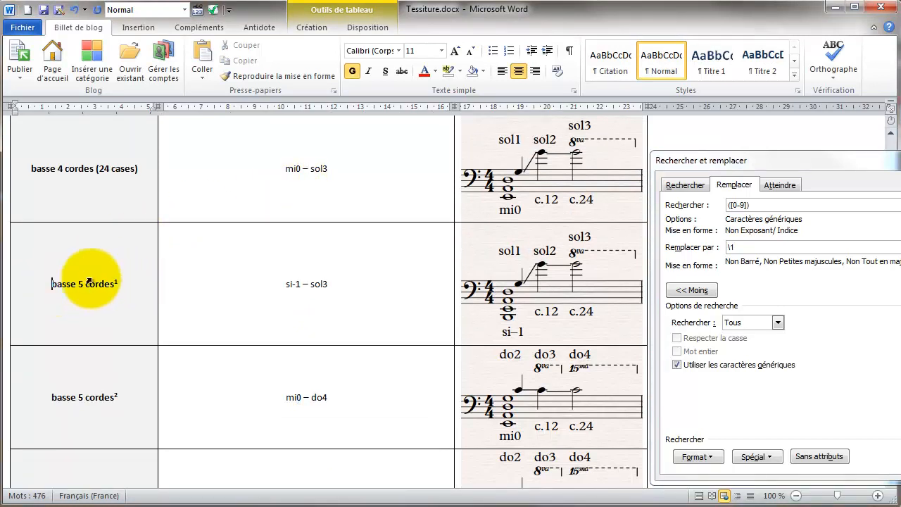
key(Return)
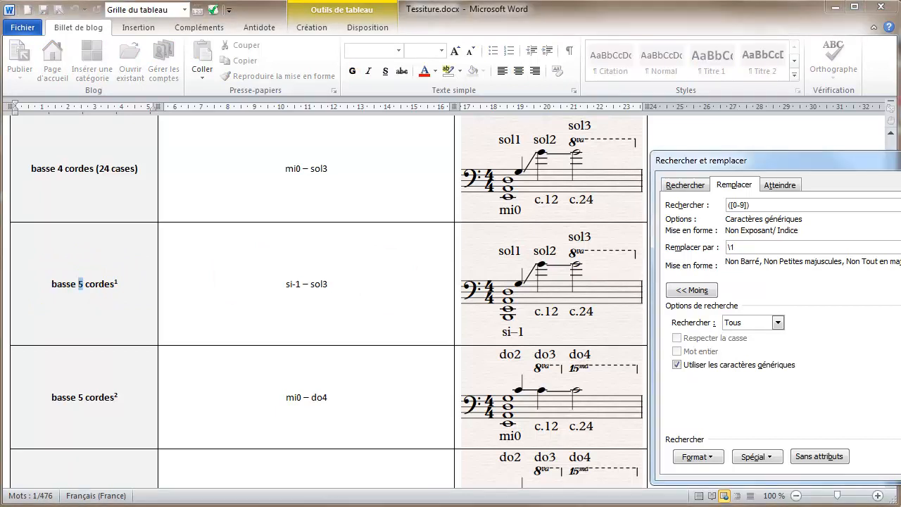
key(Return)
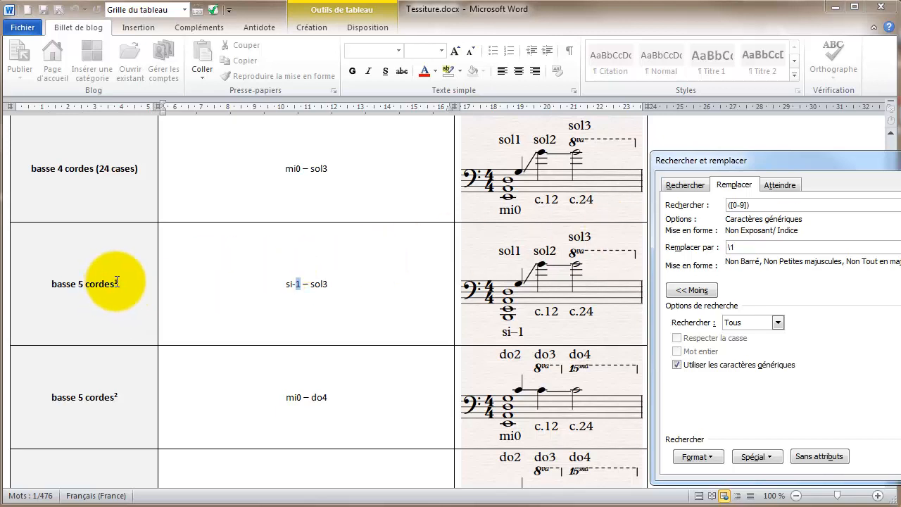
Continue the search from the ukulele row's do3 – do5 cell into the first footnote and place the cursor before its string count
scroll(261, 275, down, 2)
scroll(261, 275, down, 9)
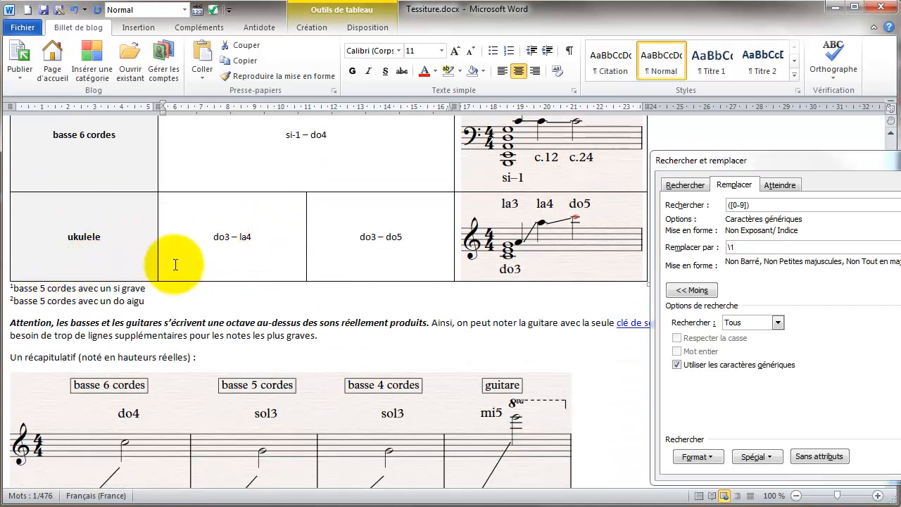
click(362, 237)
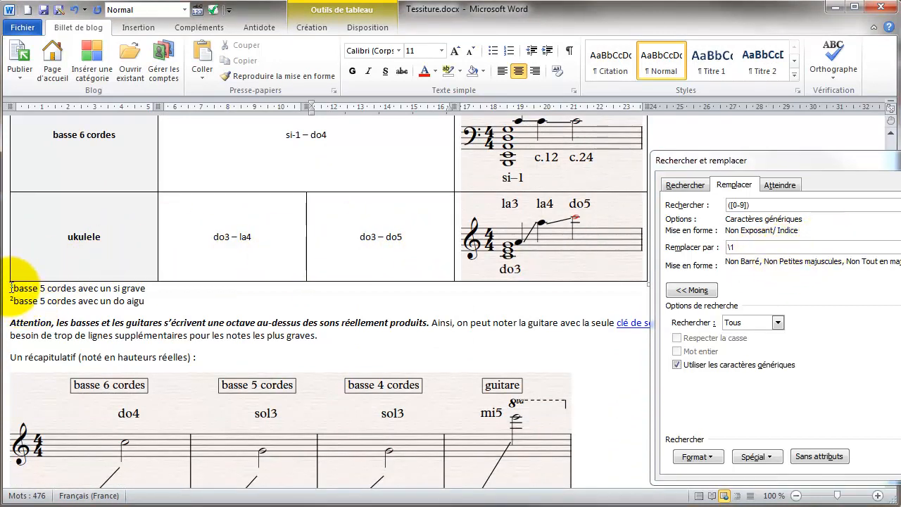
key(Return)
key(Return)
key(Return)
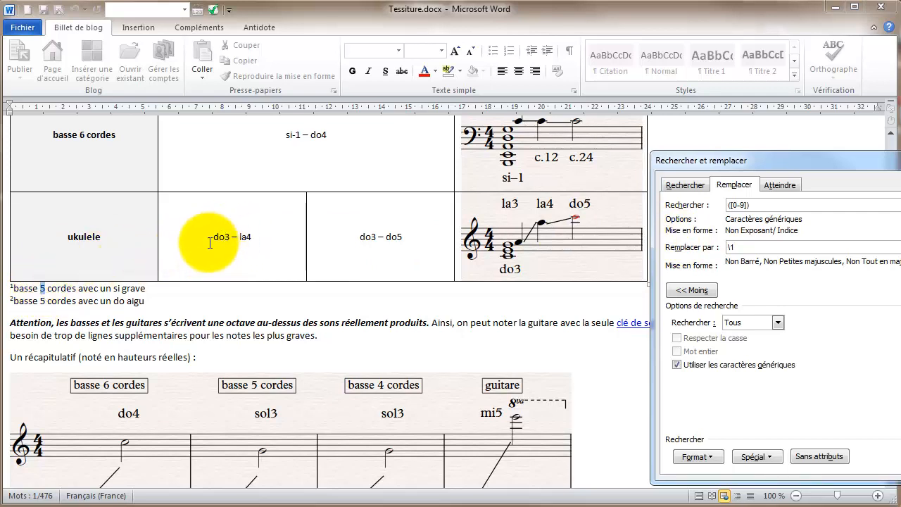
click(39, 288)
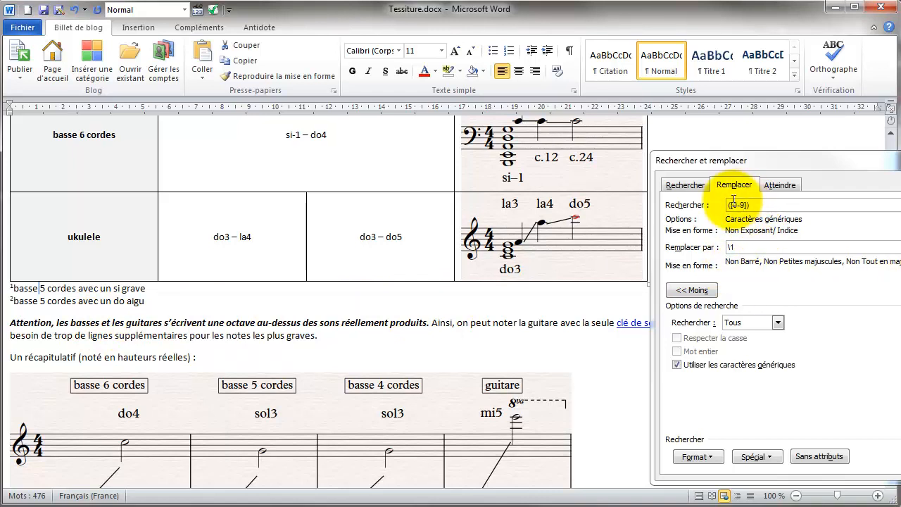
Change the search expression to ([! ][0-9]) by adding a NON group that excludes a space before the digit
click(735, 207)
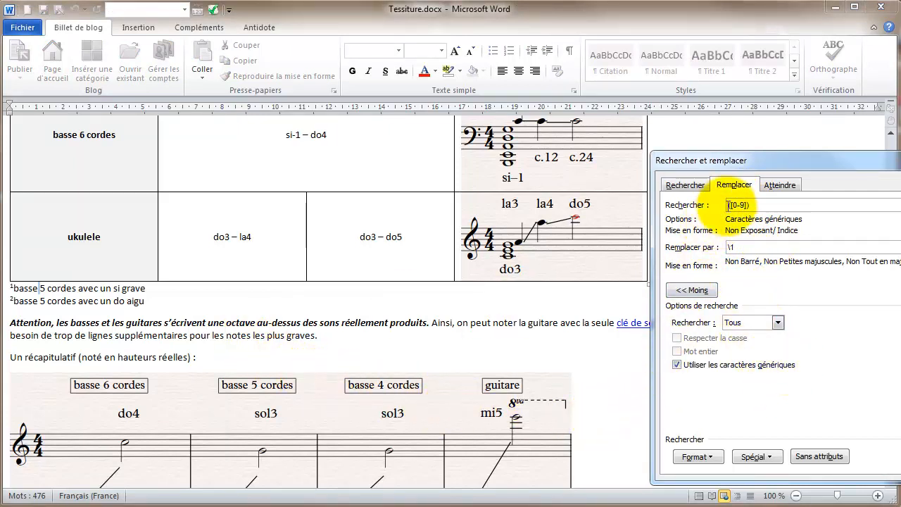
drag(803, 162, 442, 125)
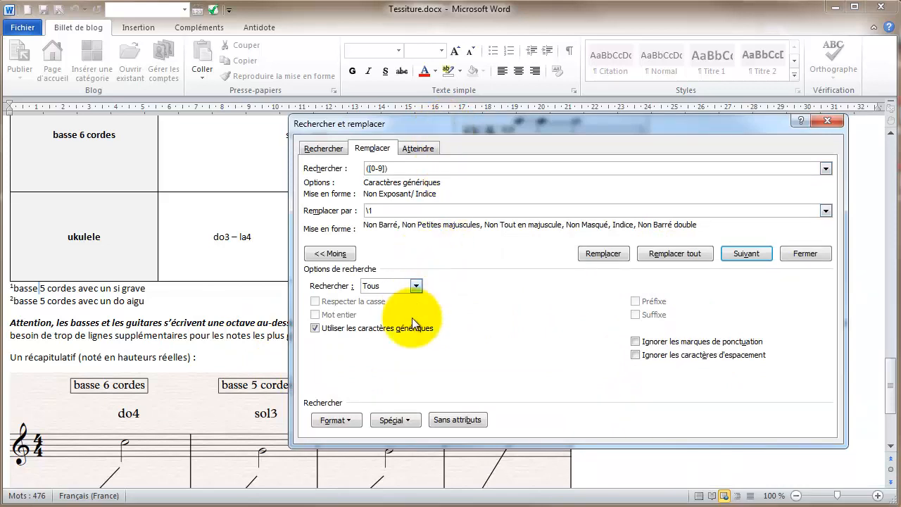
click(400, 418)
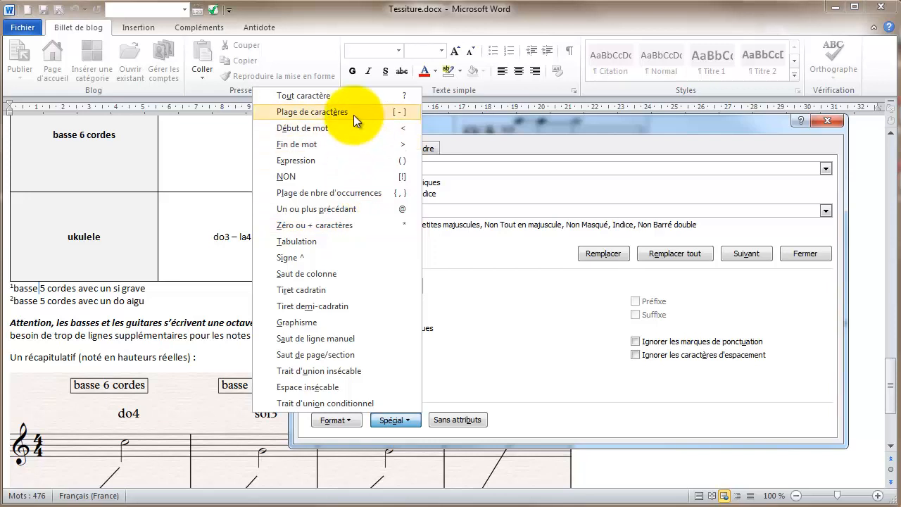
click(404, 179)
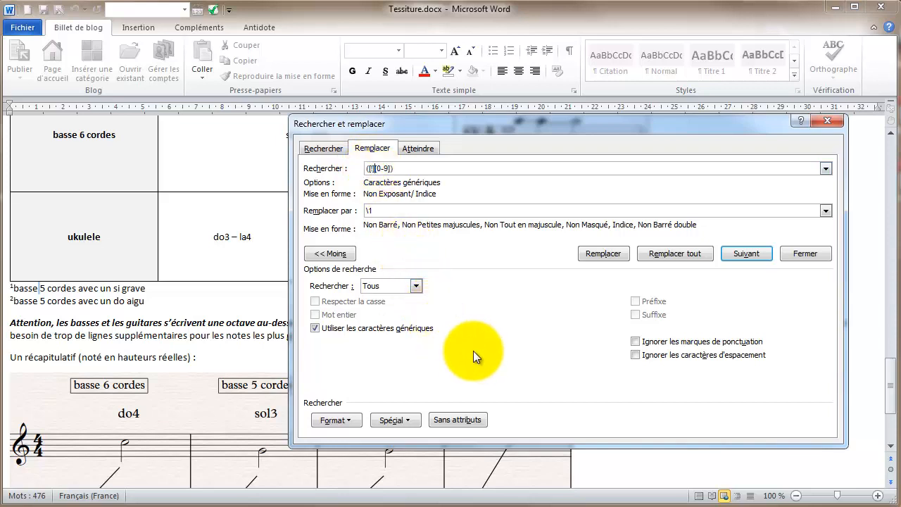
click(407, 419)
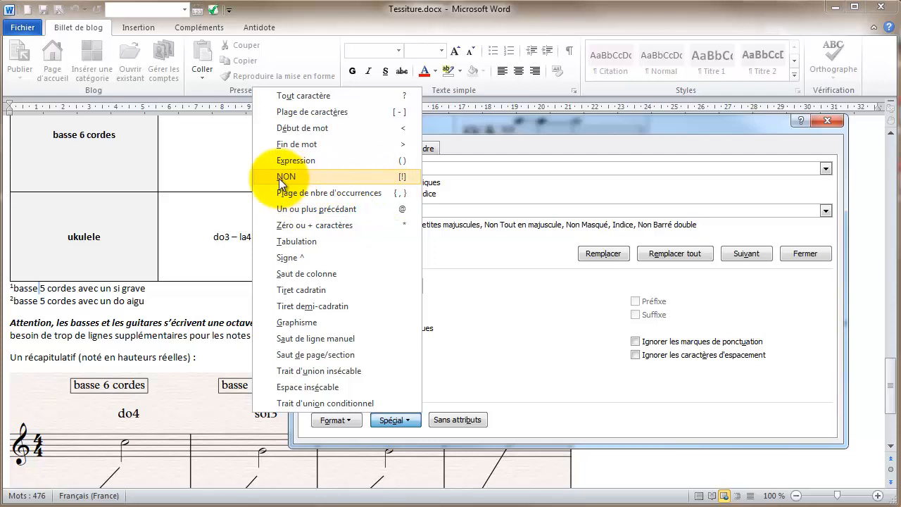
click(299, 178)
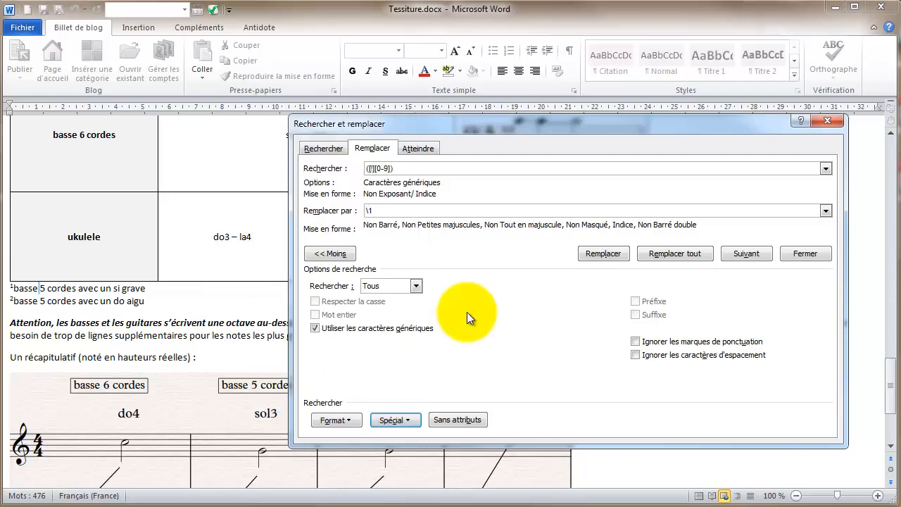
click(373, 168)
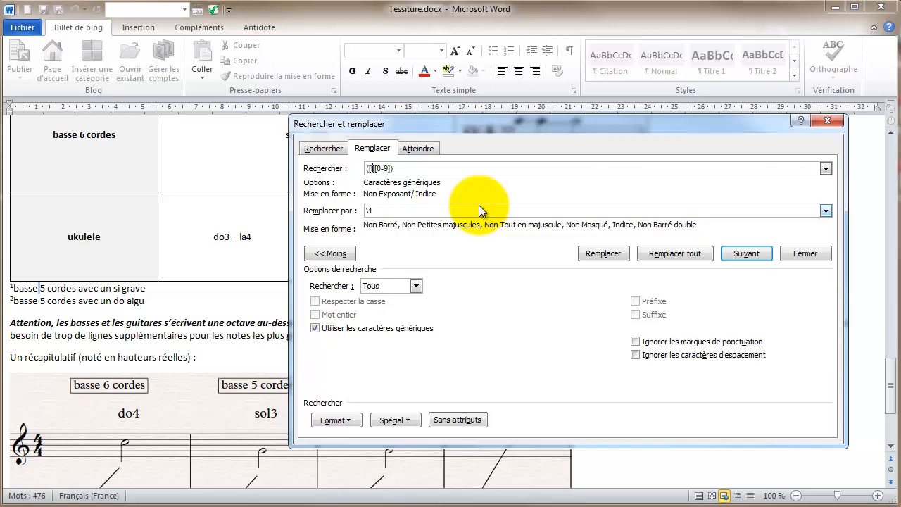
text(!)
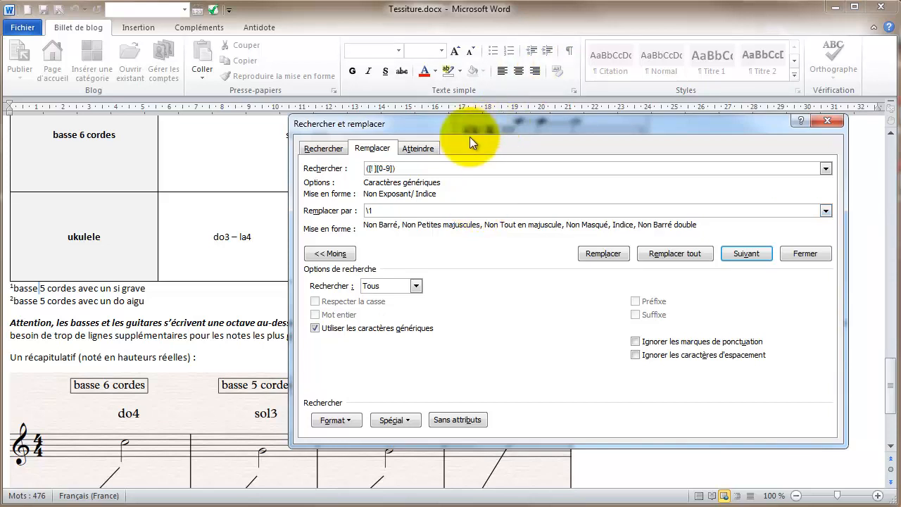
Uncover the tables by moving the dialog aside and search ([! ][0-9]) from the basse 5 cordes¹ cell
drag(458, 126, 779, 164)
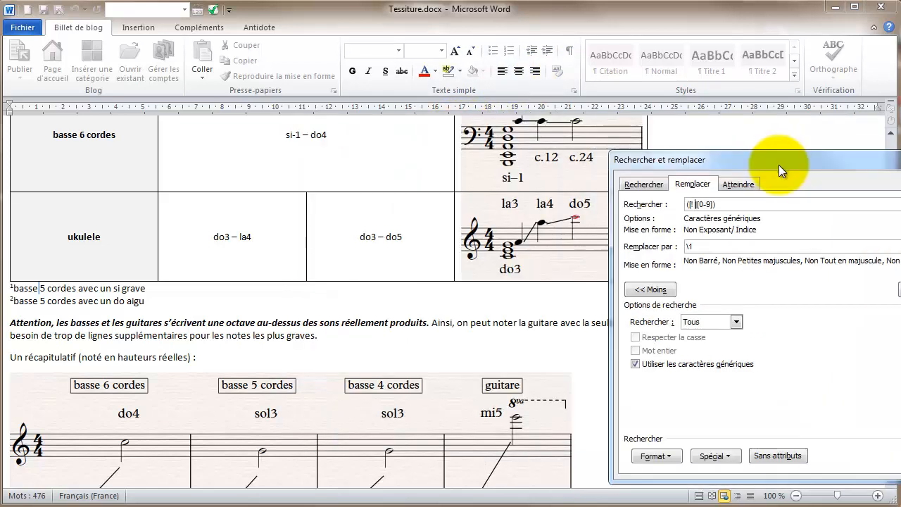
click(41, 286)
scroll(137, 216, up, 5)
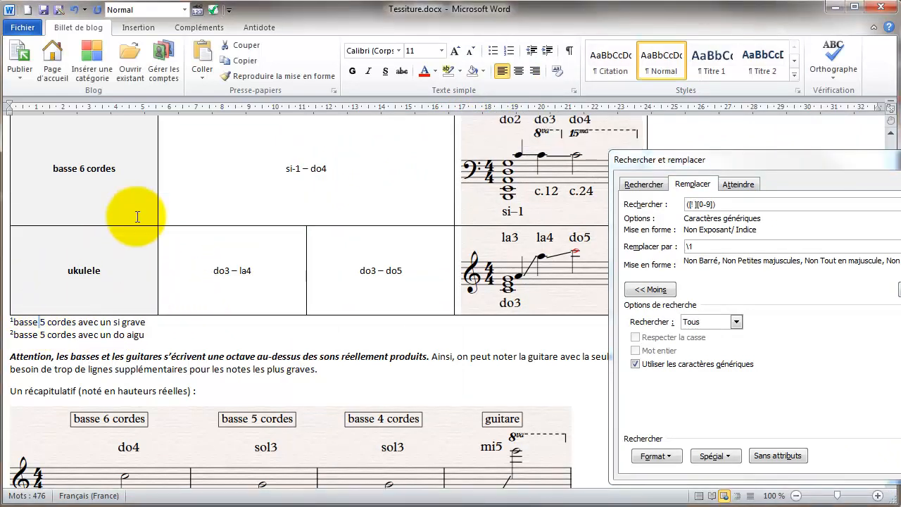
scroll(76, 211, up, 5)
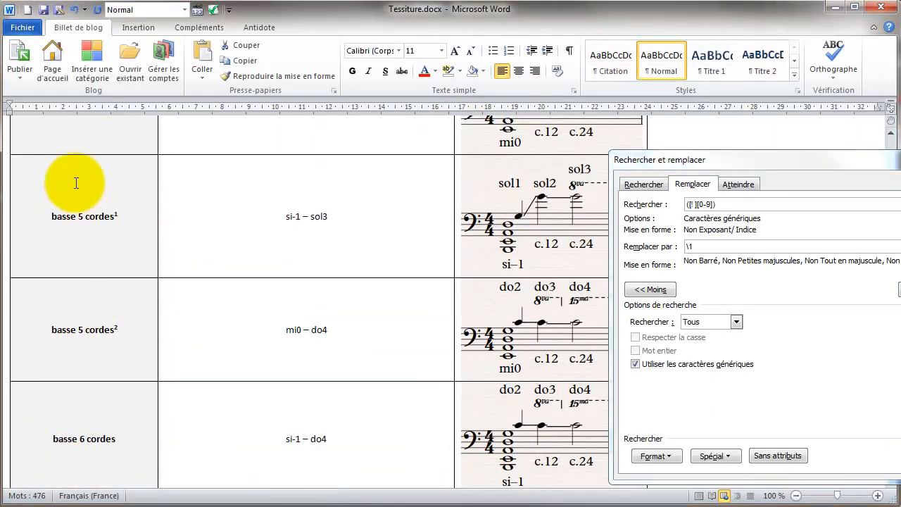
scroll(84, 165, up, 2)
scroll(80, 165, down, 3)
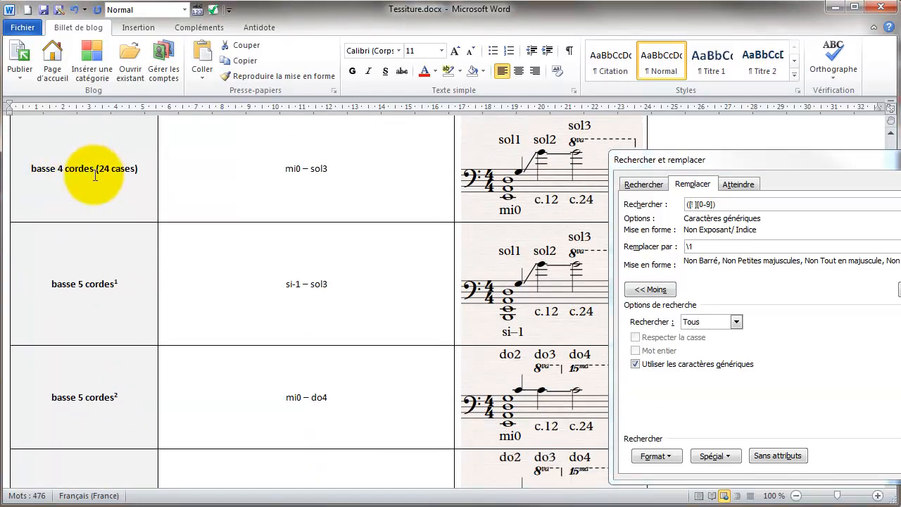
click(40, 254)
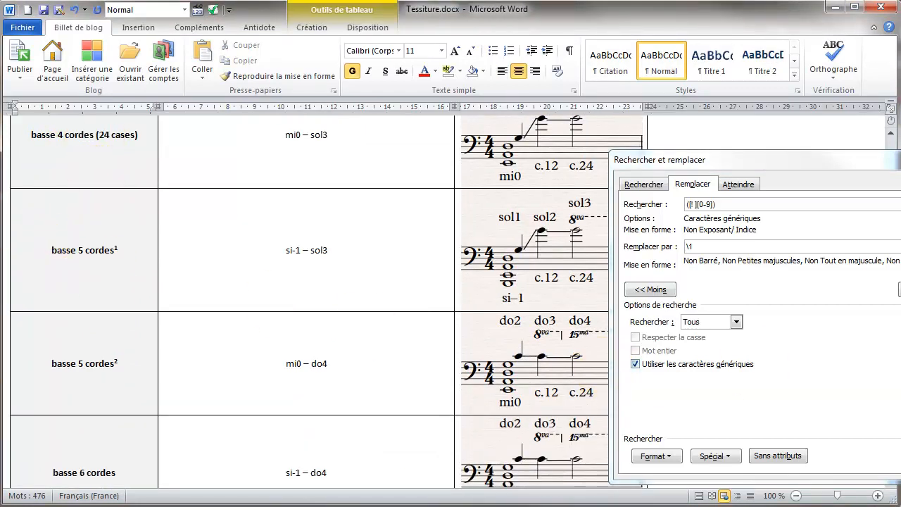
click(900, 289)
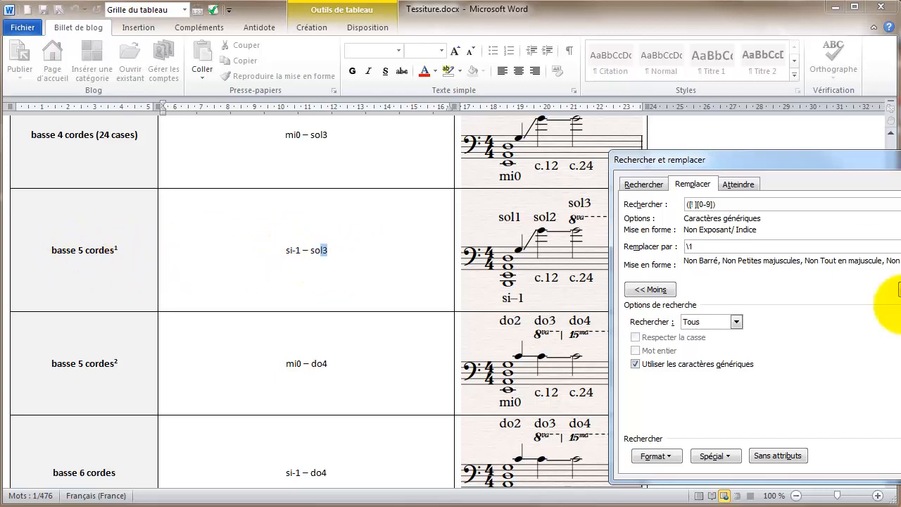
Check the two-character match in sol3 and find the next matches in the basse 5 cordes² range
drag(328, 251, 322, 251)
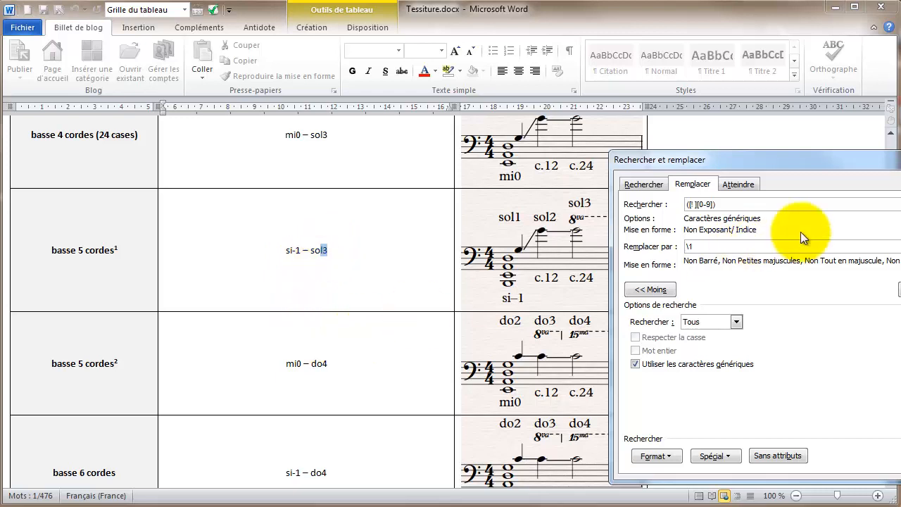
click(900, 290)
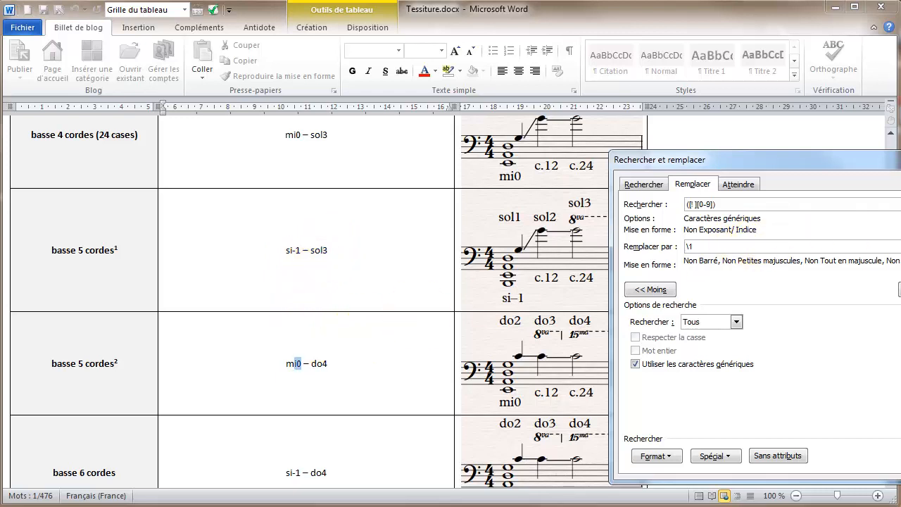
click(900, 290)
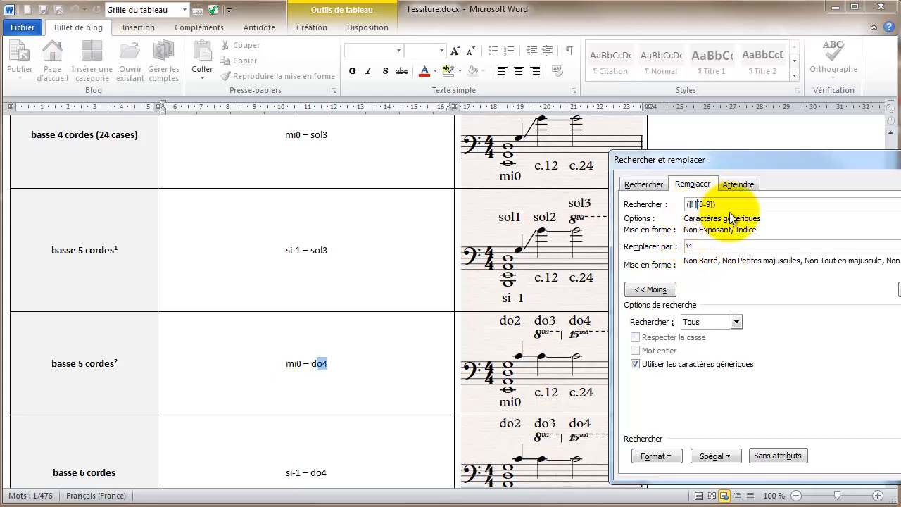
text()()
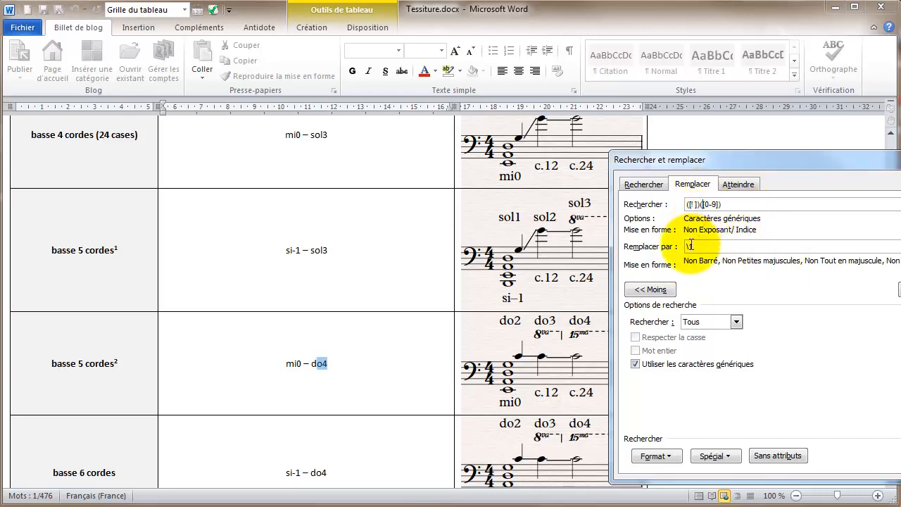
key(BackSpace)
key(BackSpace)
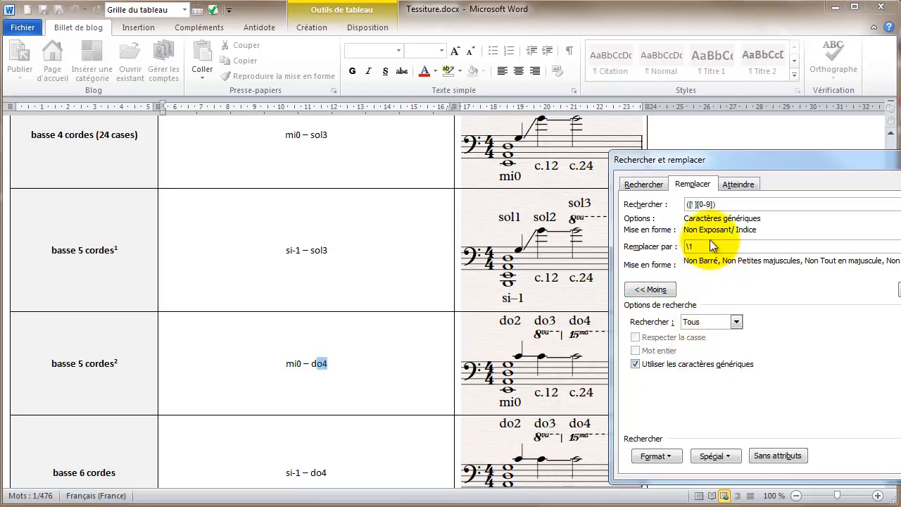
Step through the matches from the basse 6 cordes range to the C4 mention in the closing paragraph
key(Return)
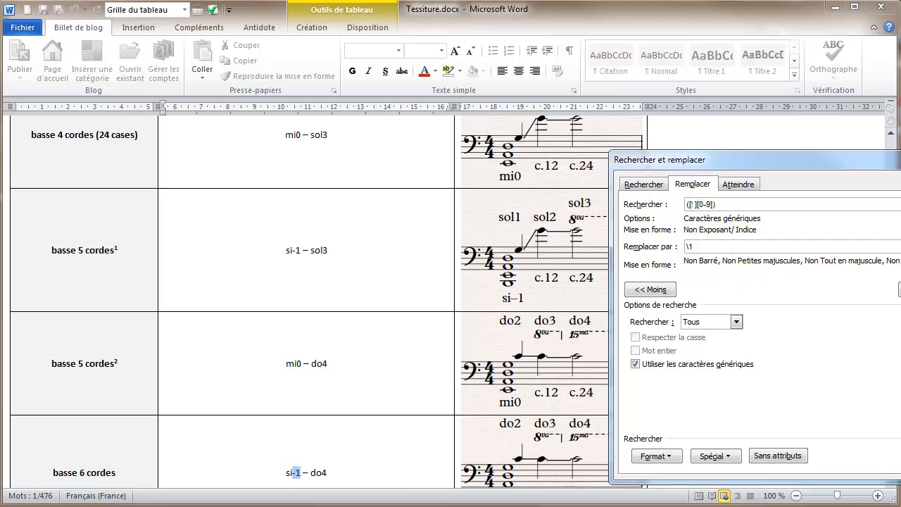
key(Return)
key(Return)
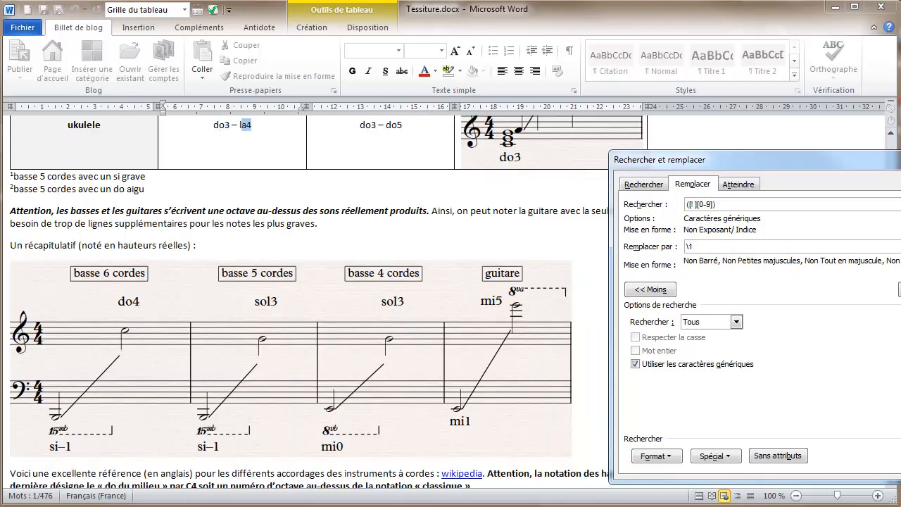
key(Return)
key(Return)
key(Return)
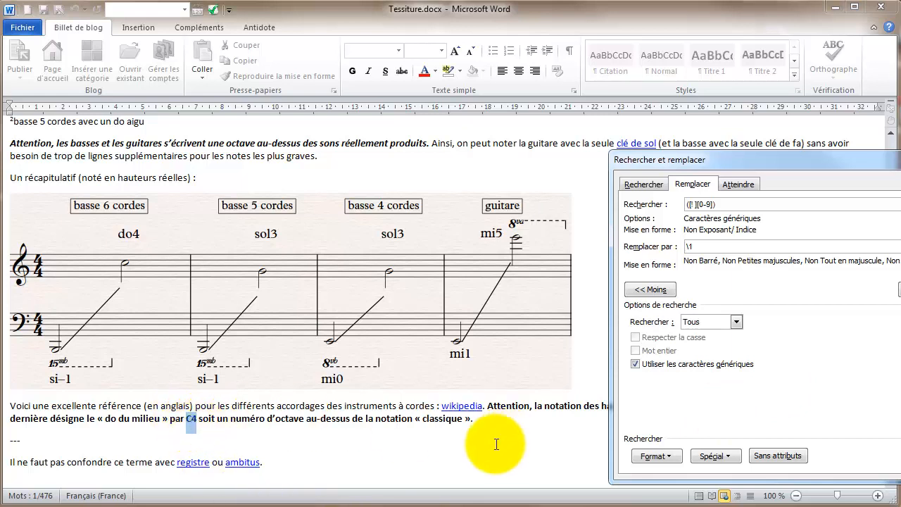
Continue the search from the top of the document through the republication line to ré3 in the soprano row
key(Return)
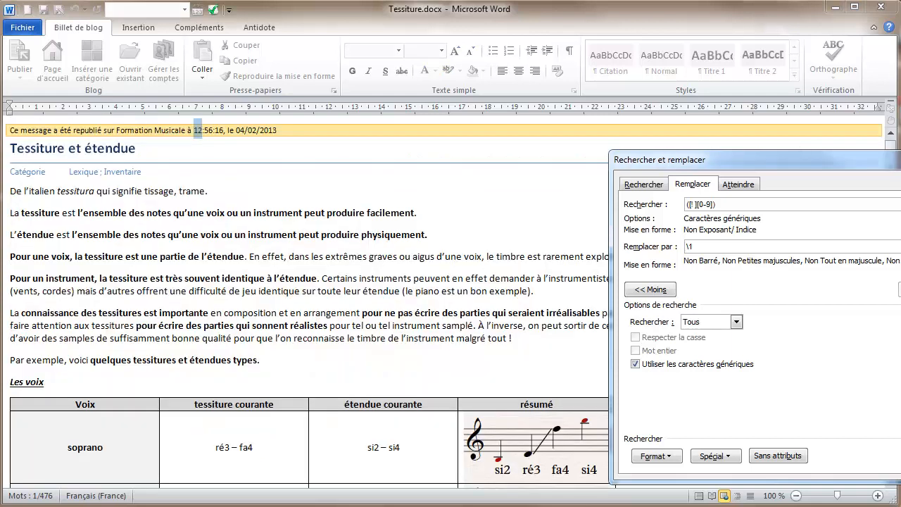
key(Return)
key(Return)
key(Return)
key(Return)
key(Return)
key(Return)
key(Return)
key(Return)
key(Return)
key(Return)
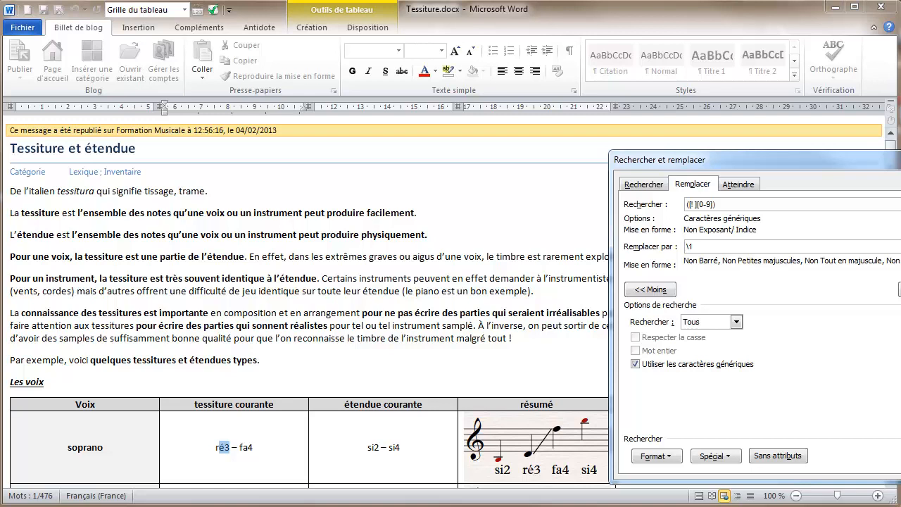
Step through the voice table's matches as far as guitare électrique (24 cases) and inspect the match in that cell
key(Return)
key(Return)
key(Return)
key(Return)
key(Return)
key(Return)
key(Return)
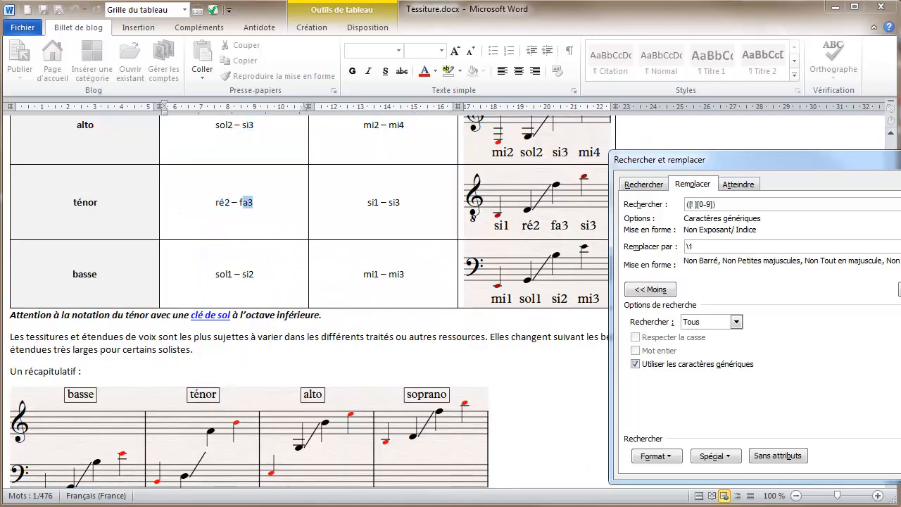
key(Return)
key(Return)
key(Return)
key(Return)
key(Return)
key(Return)
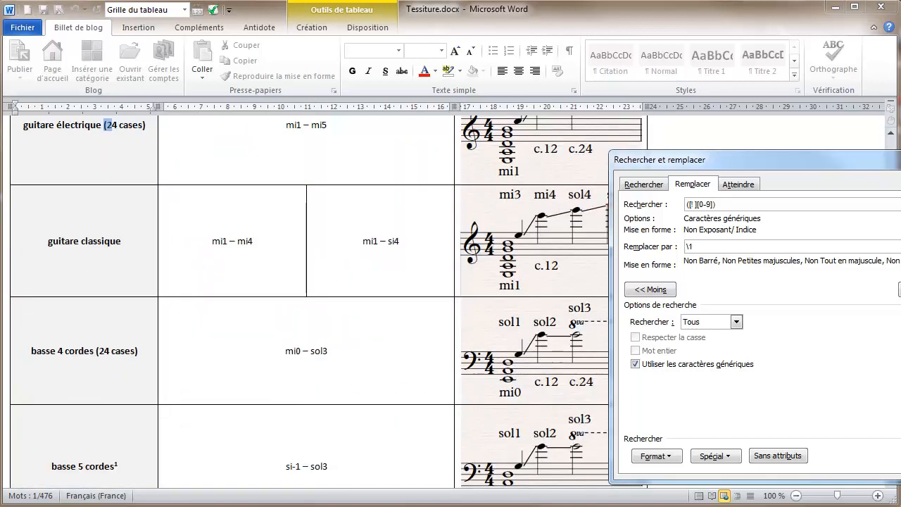
click(108, 174)
scroll(107, 174, up, 2)
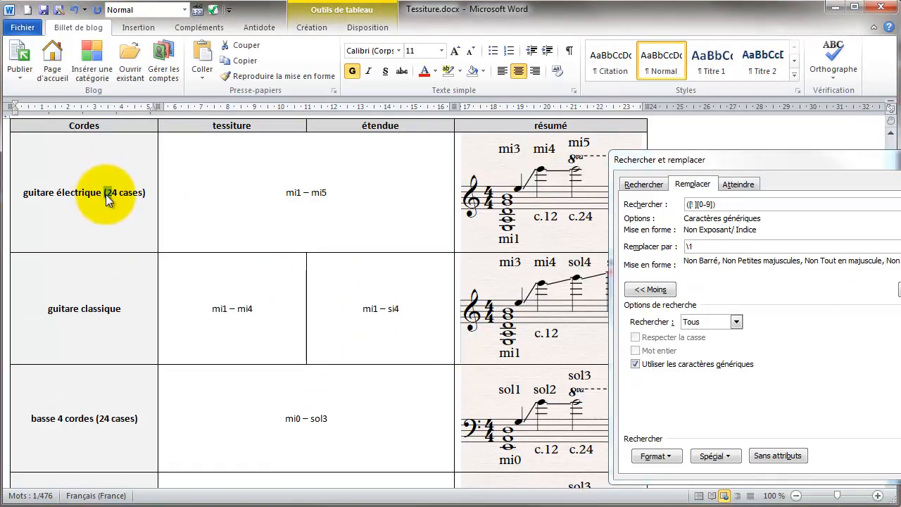
Add an opening parenthesis to the excluded characters, giving ([! (][0-9]), and test the search from the guitare électrique (24 cases) cell
click(121, 200)
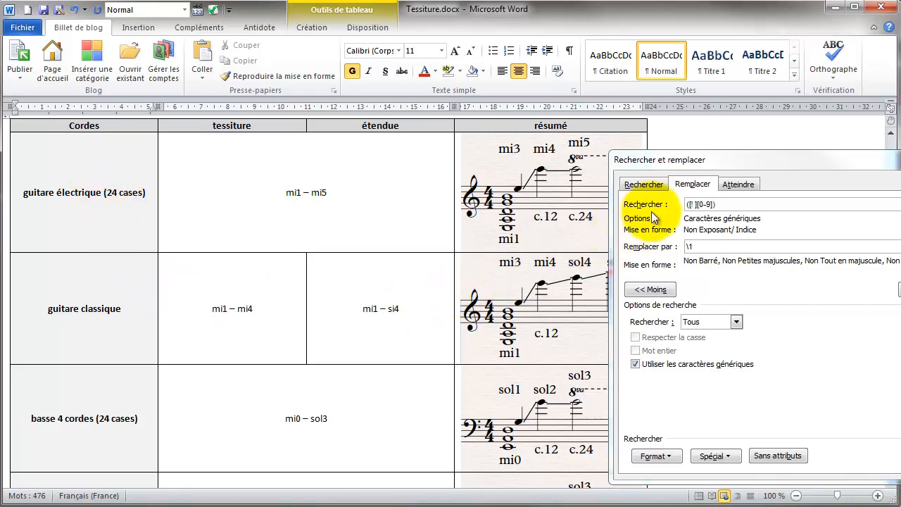
click(693, 205)
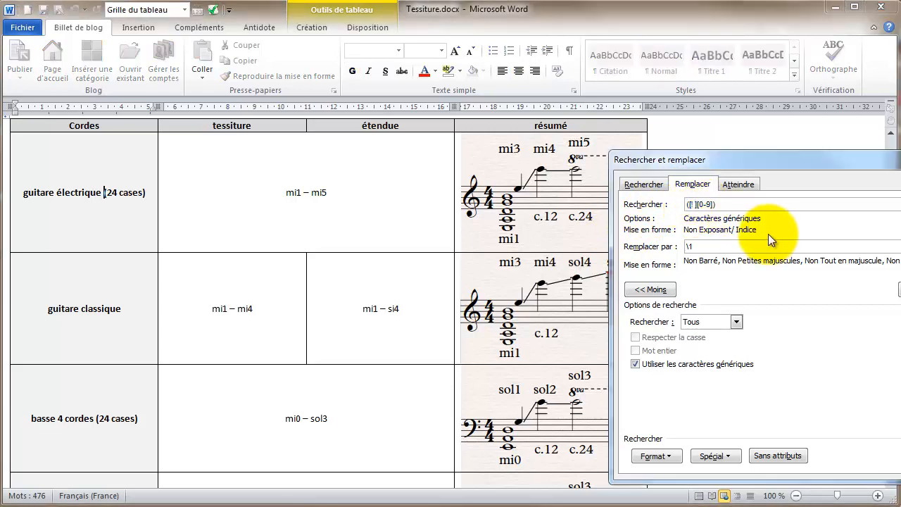
text(()
click(24, 191)
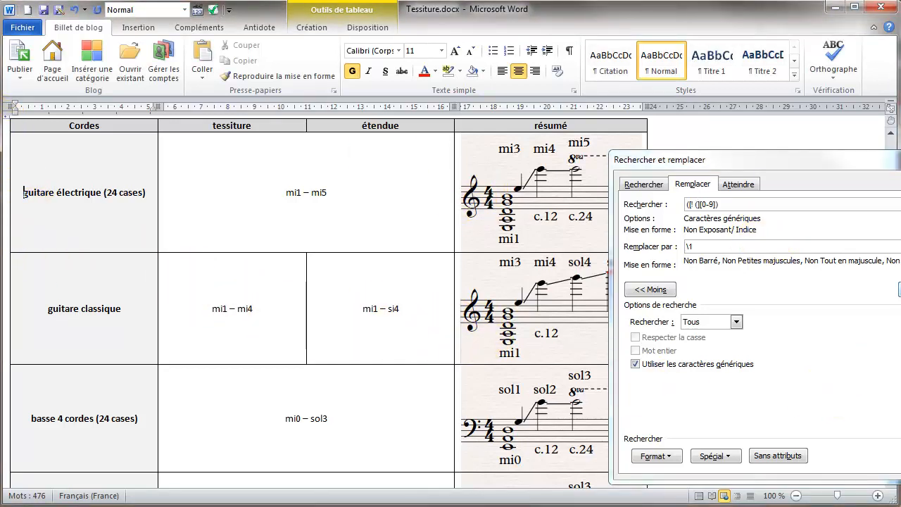
click(900, 289)
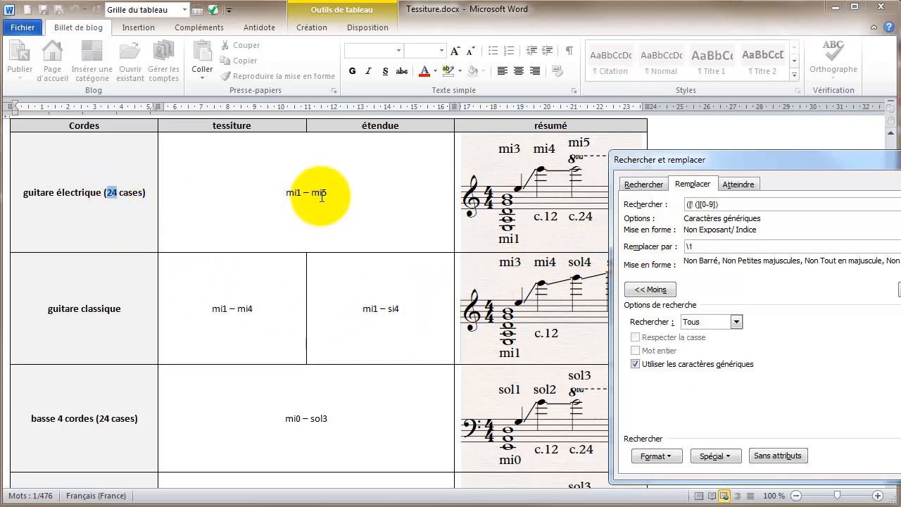
click(110, 192)
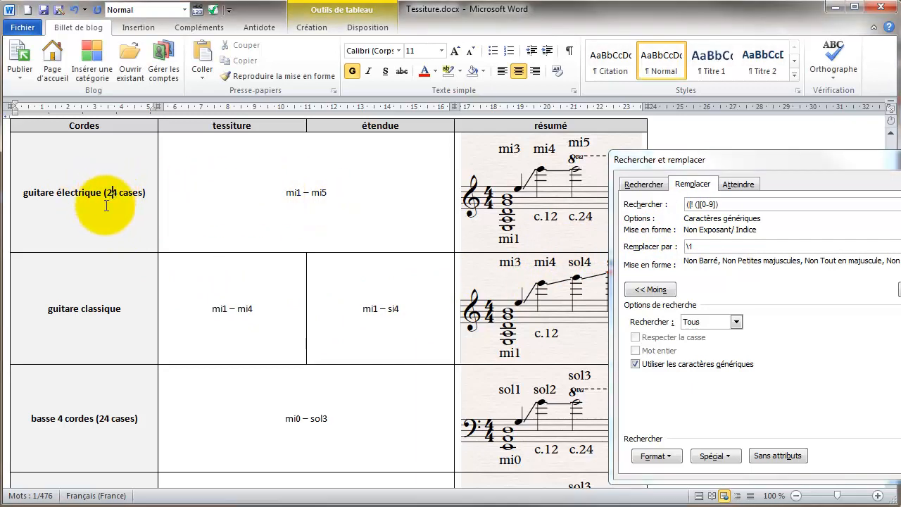
Add the digits 0-9 to the excluded characters so the search pattern reads ([! (0-9][0-9])
click(698, 204)
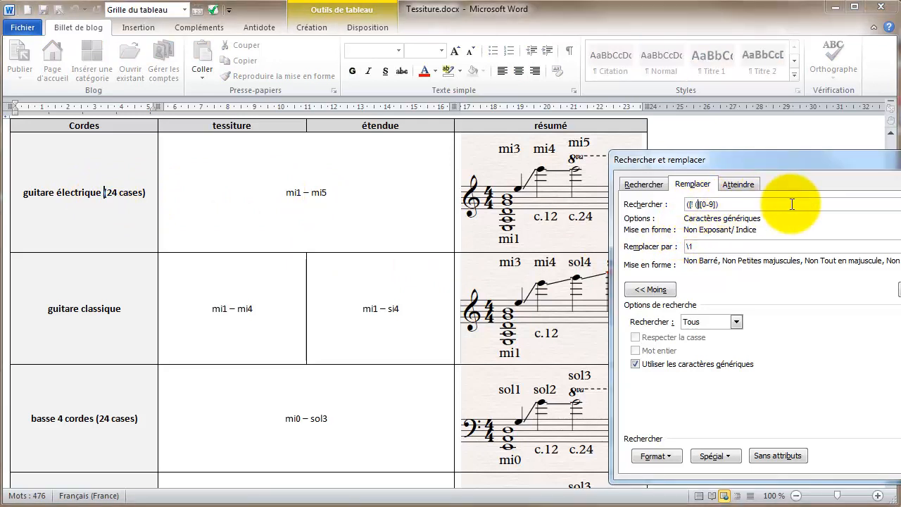
text(0-9)
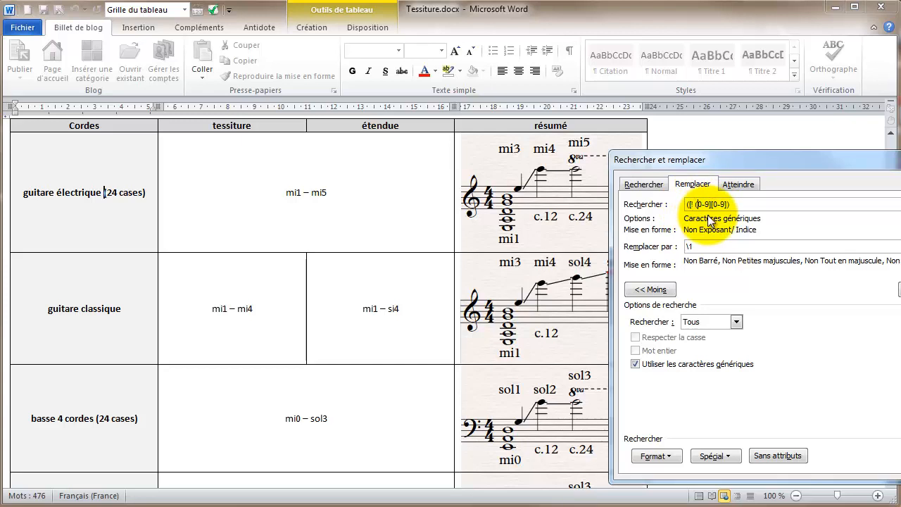
key(shift+Right)
key(shift+Right)
key(shift+Right)
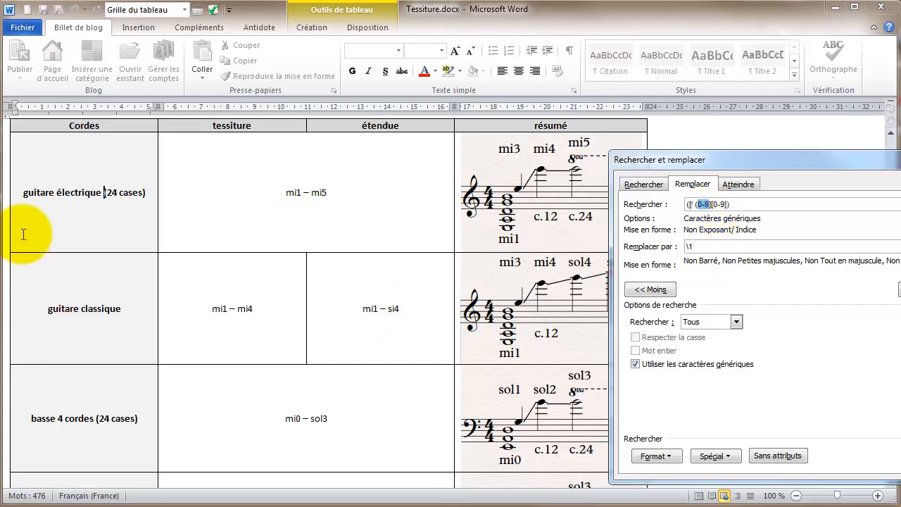
Step through the matches from the guitare électrique cell to mi0 in the basse 4 cordes row
click(23, 196)
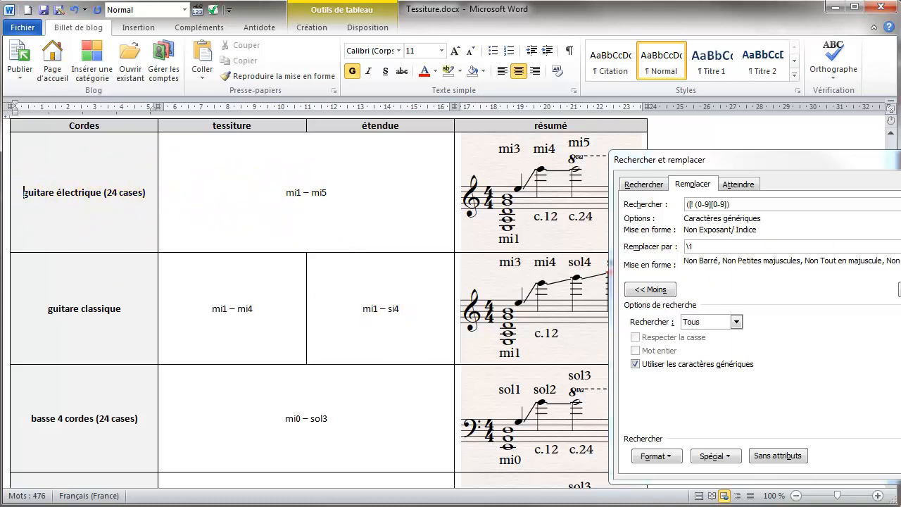
key(Return)
key(Return)
key(Return)
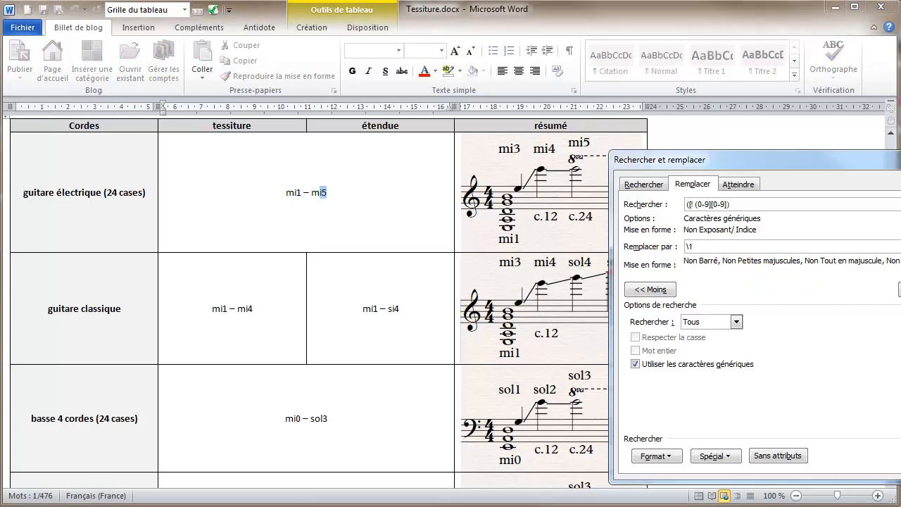
key(Return)
key(Return)
key(Return)
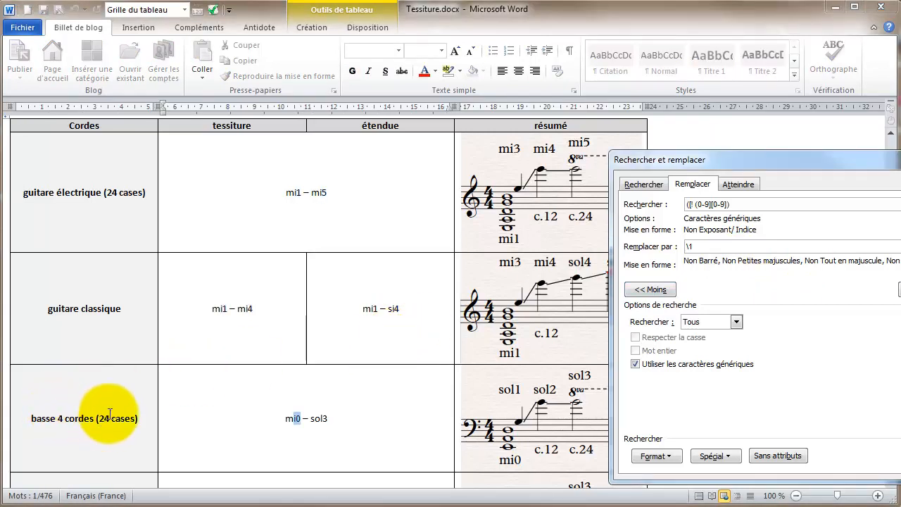
Replace the excluded-character set with a lowercase letter range so the search pattern reads ([a-z][0-9])
drag(854, 159, 563, 141)
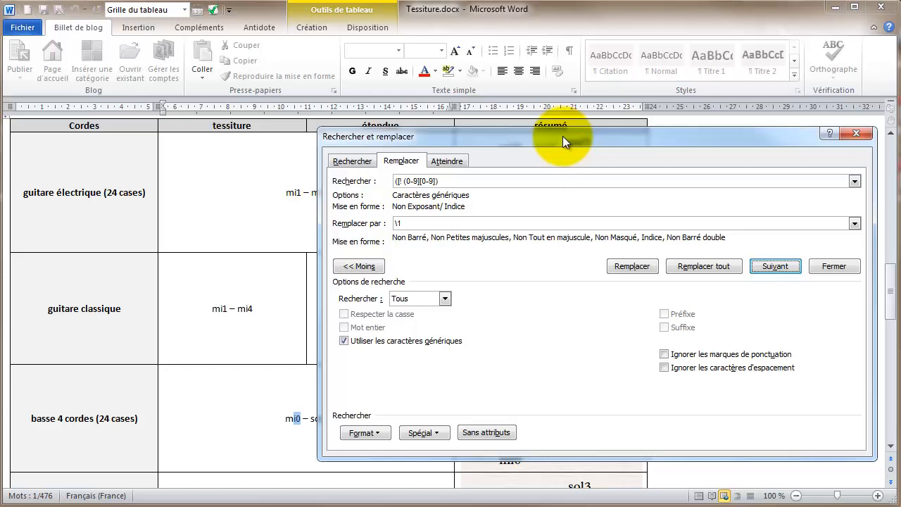
drag(563, 136, 628, 146)
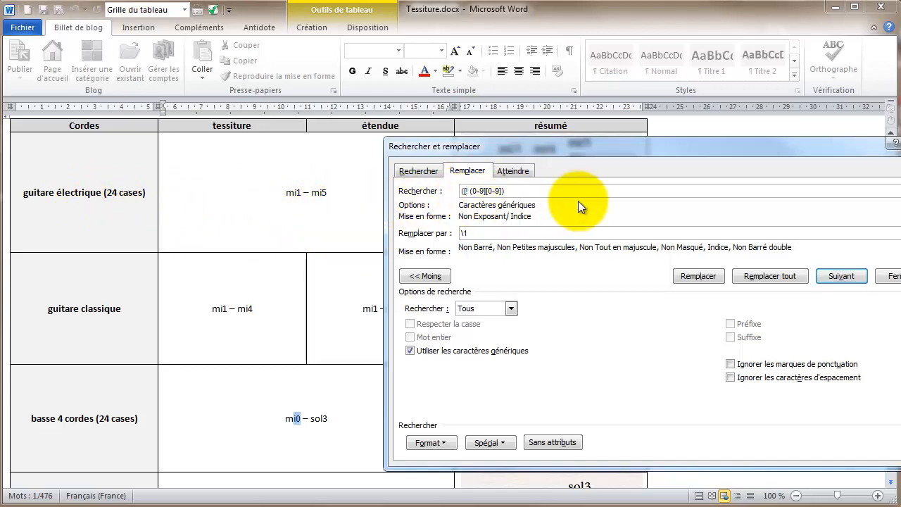
key(shift+Right)
key(shift+Right)
key(shift+Right)
key(shift+Right)
key(shift+Right)
key(shift+Right)
key(Delete)
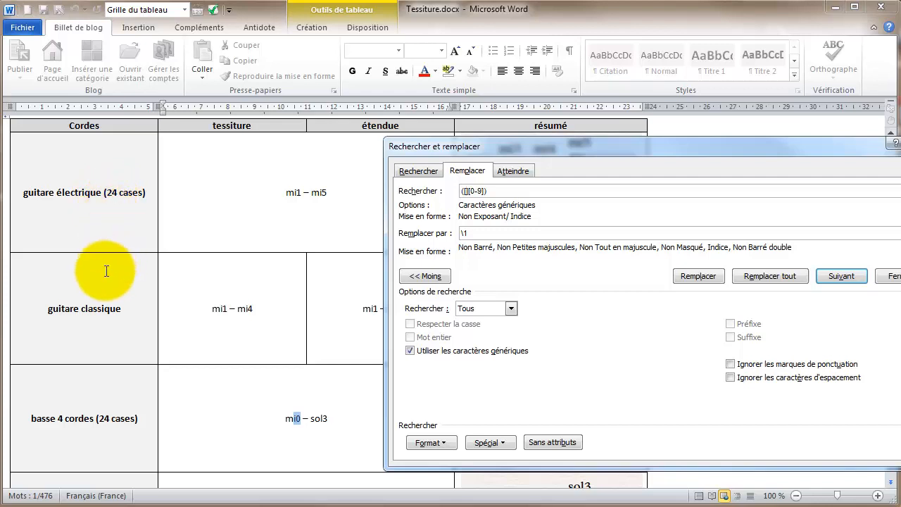
click(259, 392)
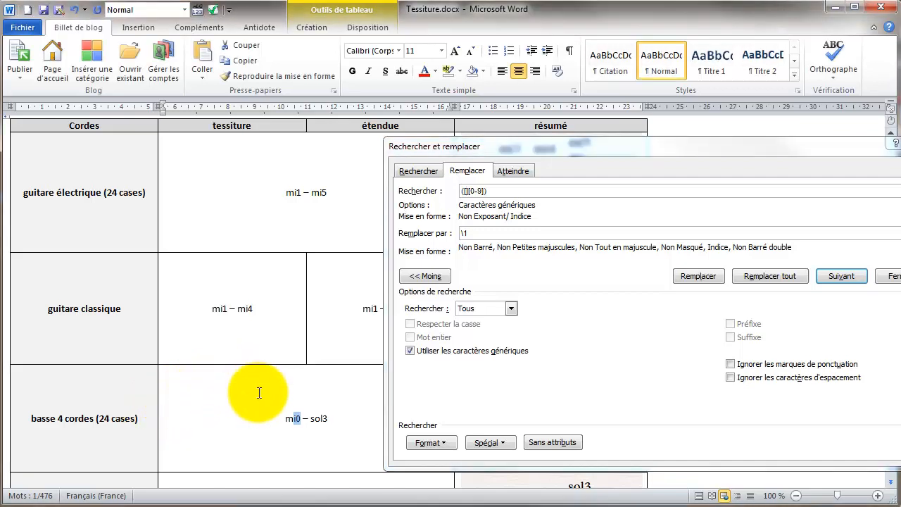
click(466, 191)
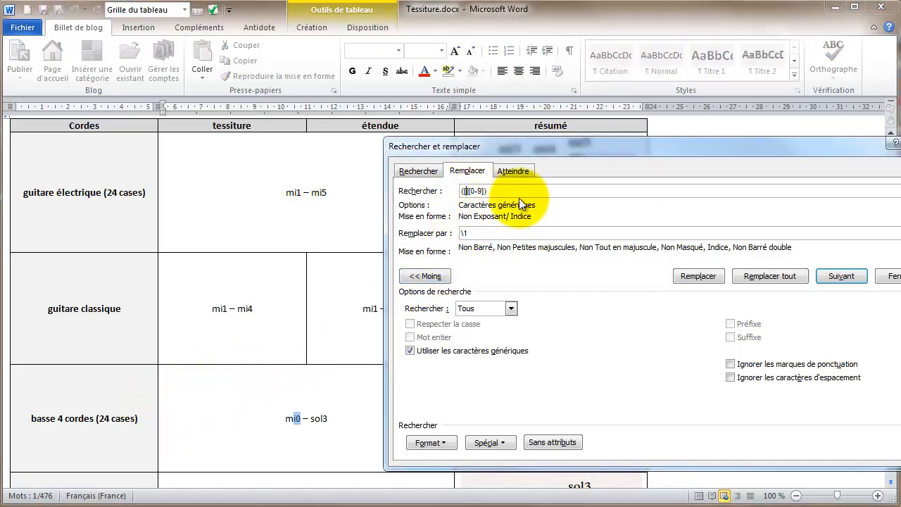
text([a-z])
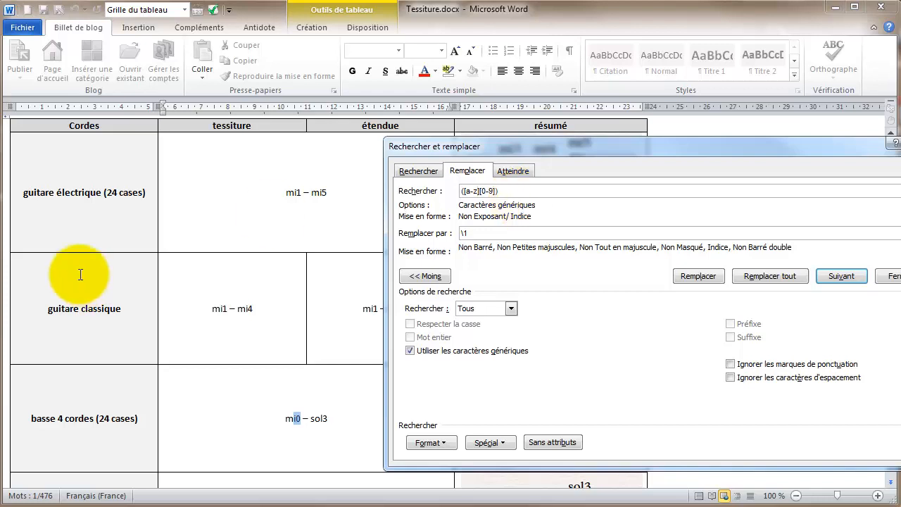
Step through the matches from the guitare électrique row to si4 in guitare classique, and uncover the table behind the dialog
click(22, 191)
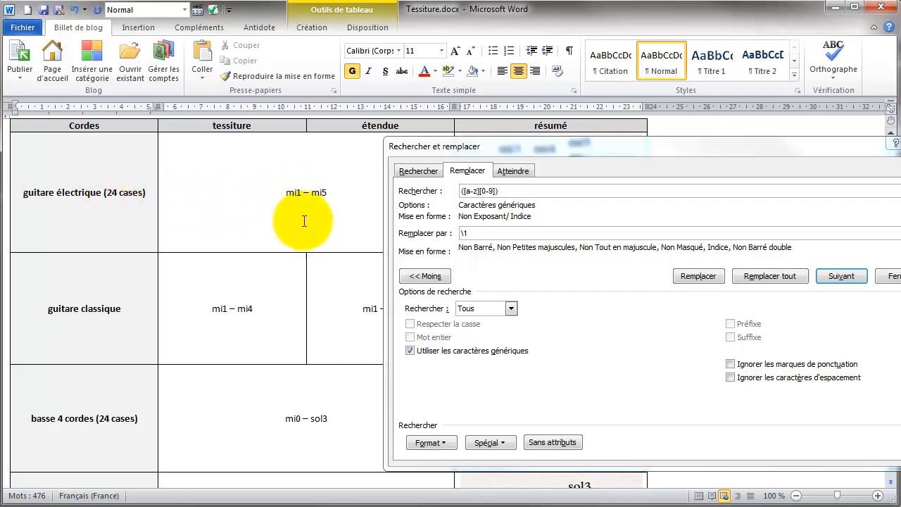
click(832, 276)
click(830, 276)
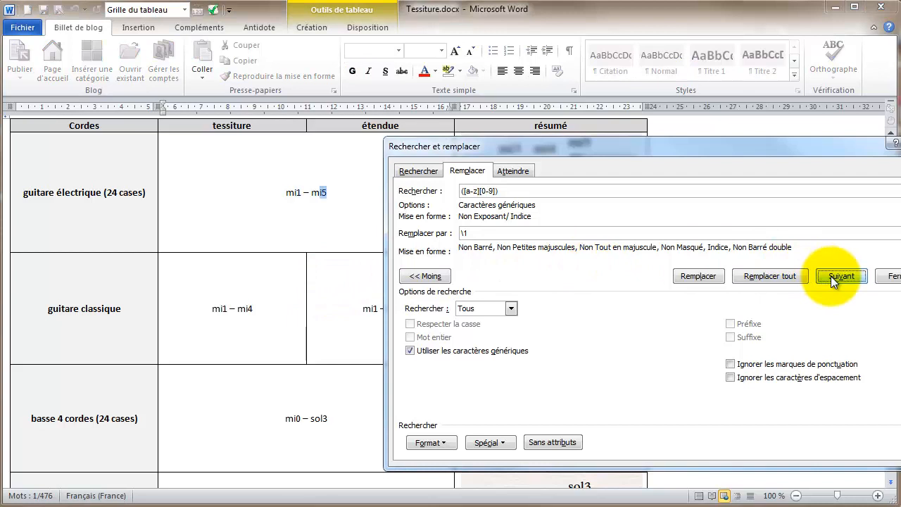
click(831, 276)
click(831, 276)
click(831, 276)
click(831, 276)
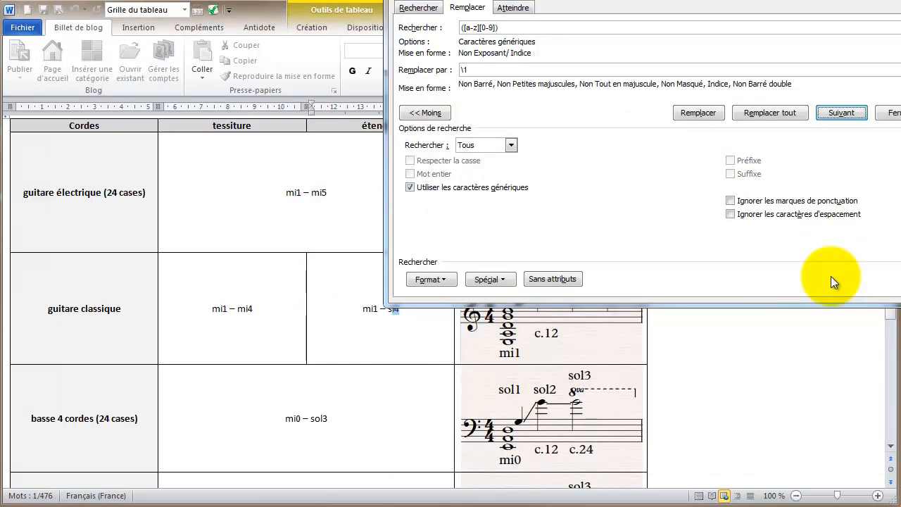
drag(776, 0, 900, 133)
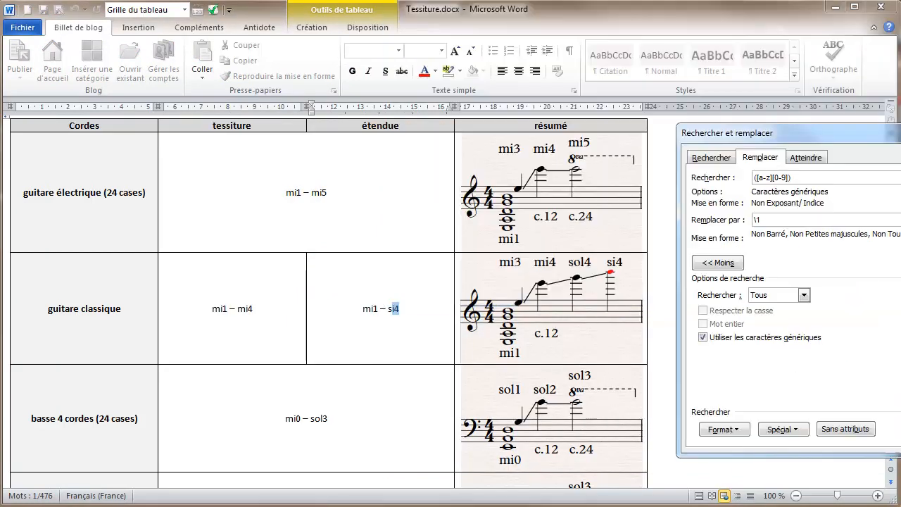
Continue through the bass and ukulele ranges as far as ré3 in the soprano row of the voice table
key(Return)
key(Return)
key(Return)
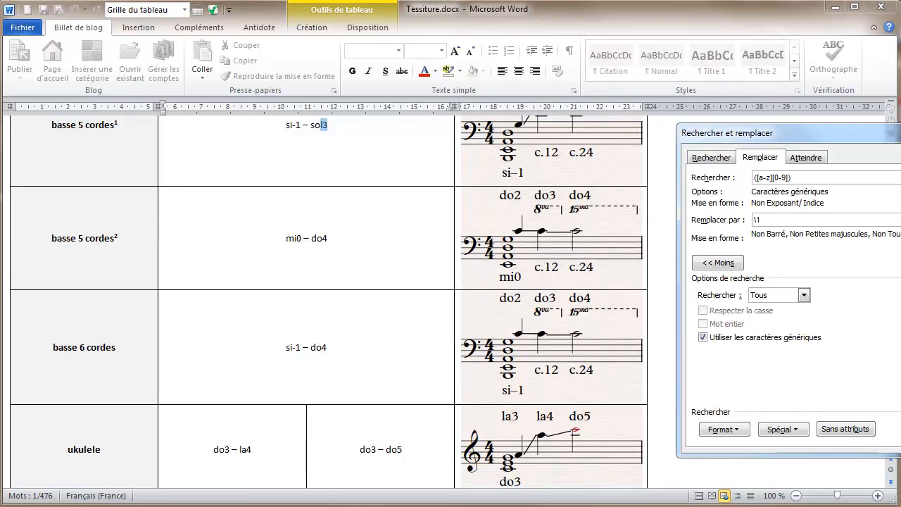
key(Return)
key(Return)
key(Return)
key(Return)
key(Return)
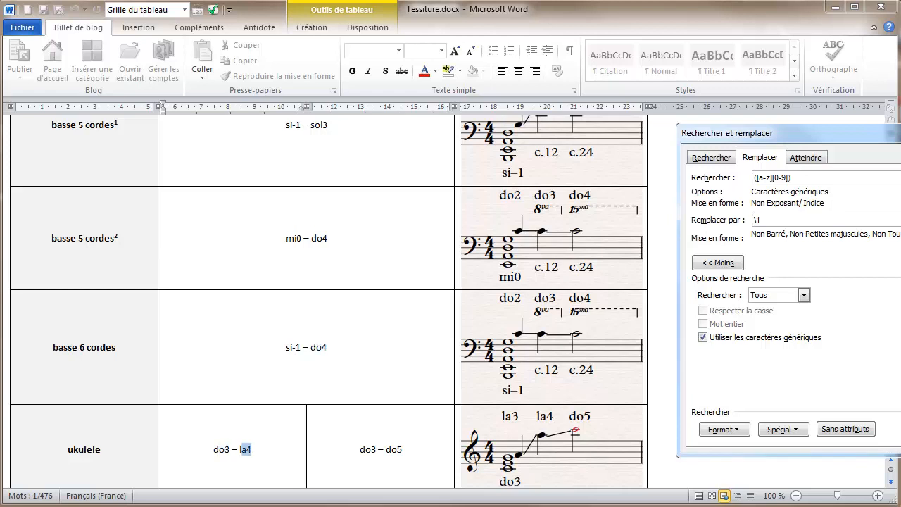
key(Return)
key(Return)
key(Return)
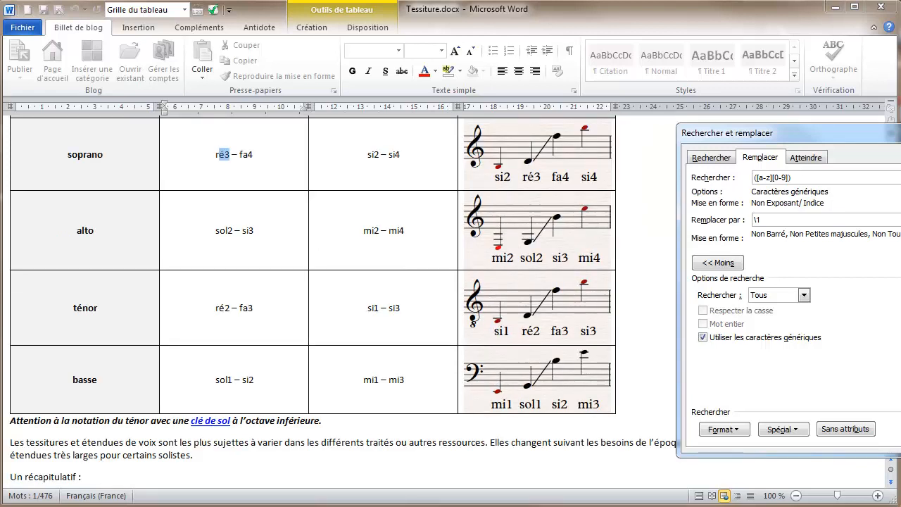
Step through the remaining soprano matches as far as mi4 in the alto row's second range
key(Return)
key(Return)
key(Return)
key(Return)
key(Return)
key(Return)
key(Return)
key(Return)
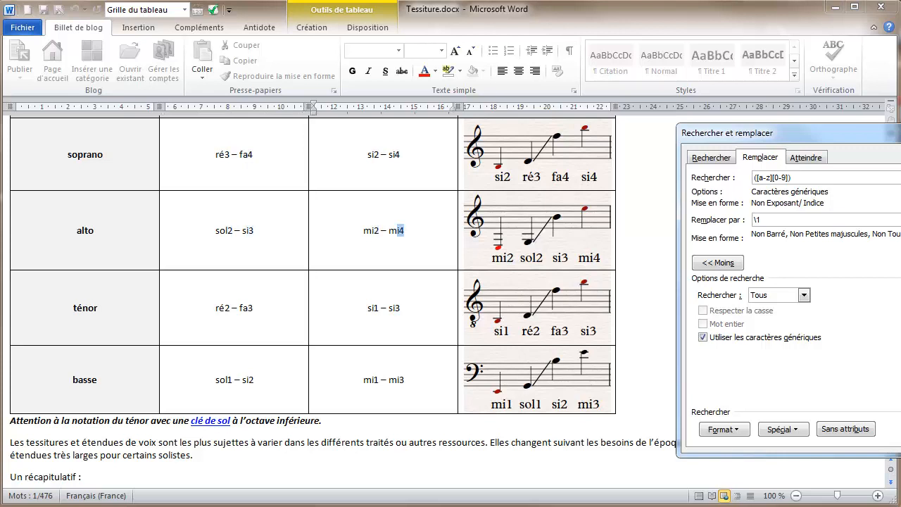
Step through the ténor and basse voice ranges to the end of the search and dismiss the completion message
key(Return)
key(Return)
key(Return)
key(Return)
key(Return)
key(Return)
key(Return)
key(Return)
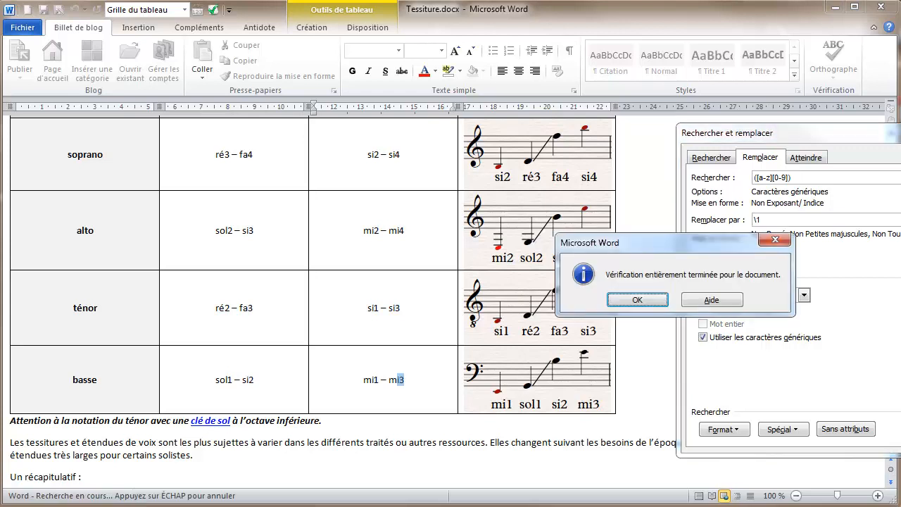
click(647, 300)
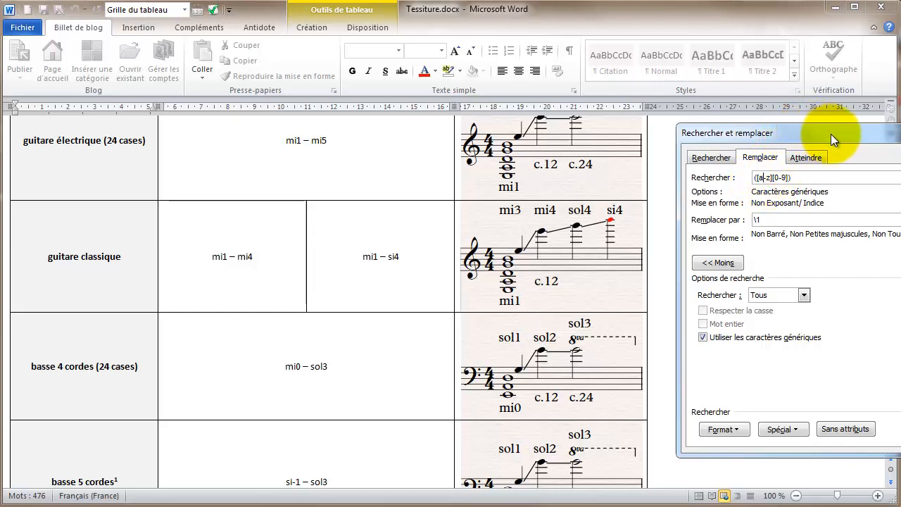
Restrict the letter set to note-name endings and accidentals so the search pattern reads ([oéial#b][0-9]), with the cursor in the guitare électrique cell
drag(788, 131, 633, 137)
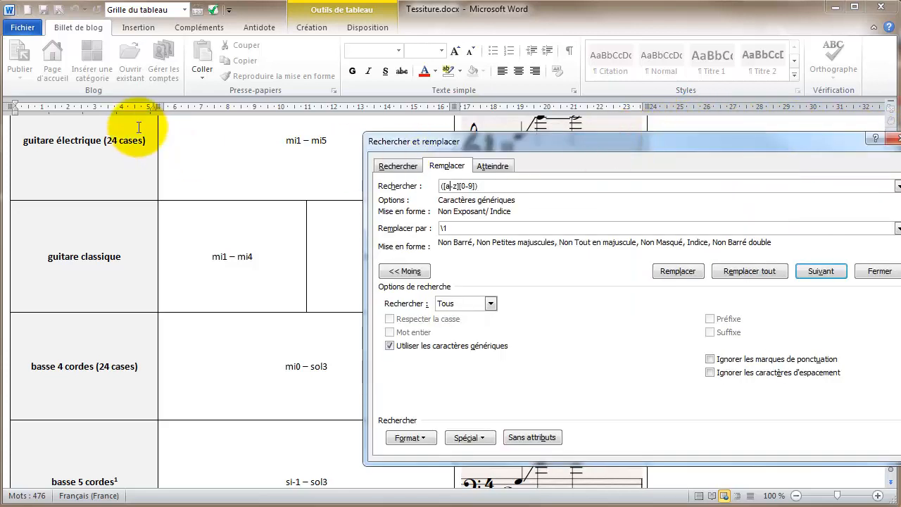
click(53, 144)
scroll(59, 151, up, 3)
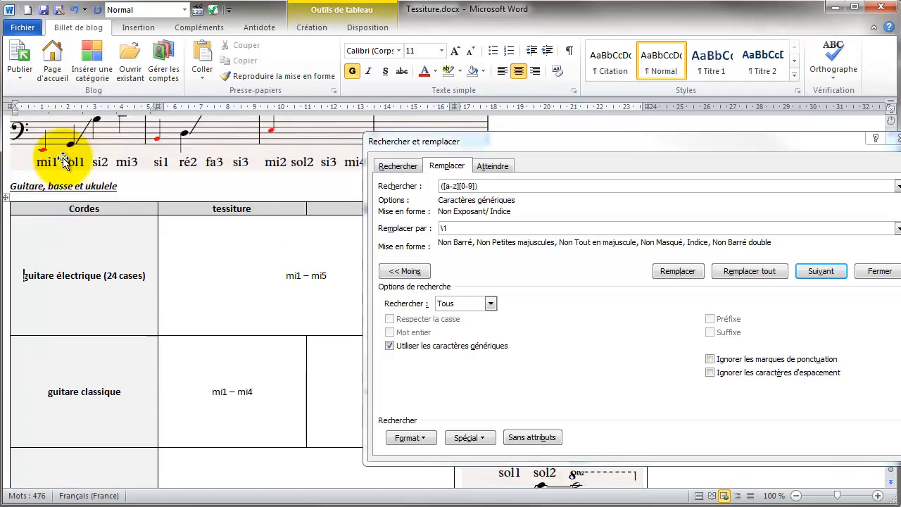
scroll(84, 169, down, 2)
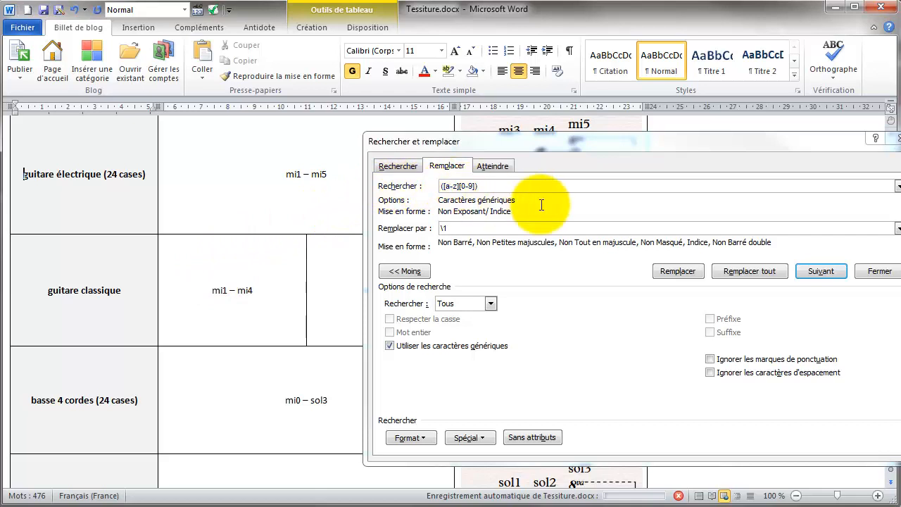
click(443, 199)
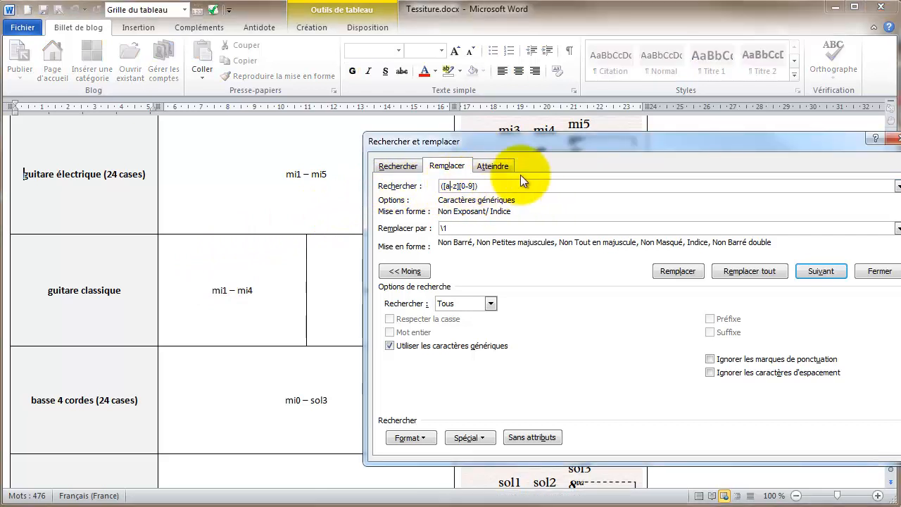
key(Delete)
key(Delete)
key(Delete)
key(Delete)
text(])
text(o)
text(é)
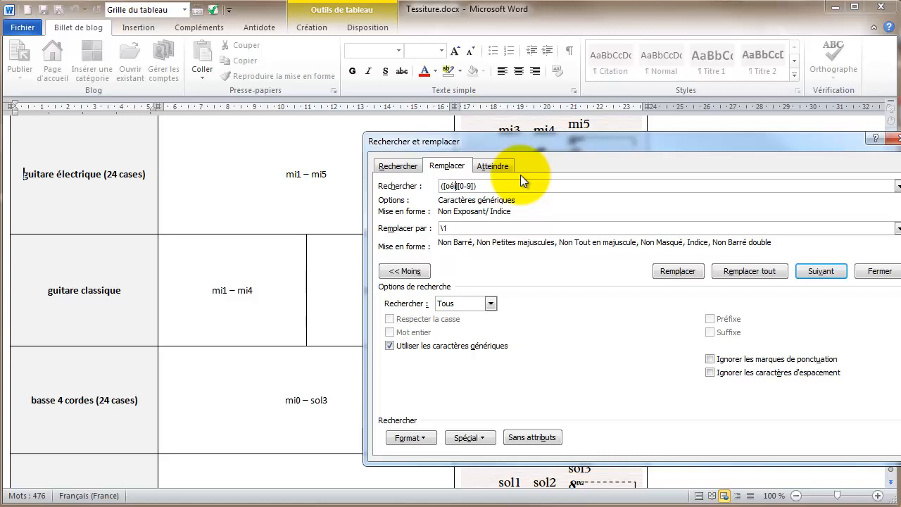
text(ia)
text(#b)
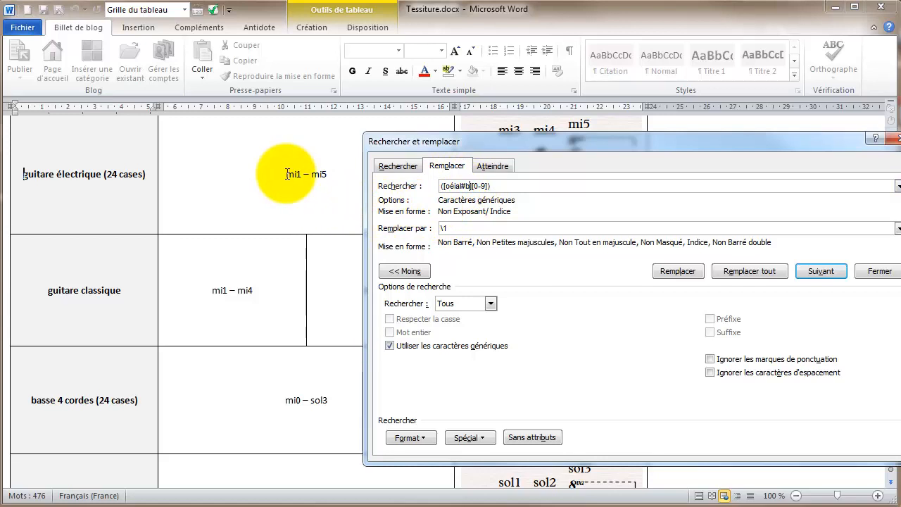
Step through the matches from the guitare électrique range as far as do4 in the second basse 5 cordes row
drag(486, 140, 803, 135)
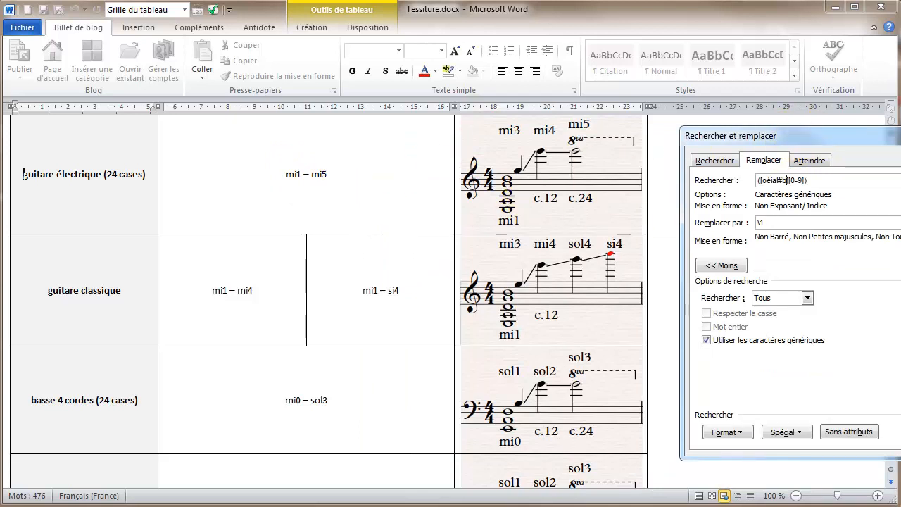
key(Return)
key(Return)
key(Return)
key(Return)
key(Return)
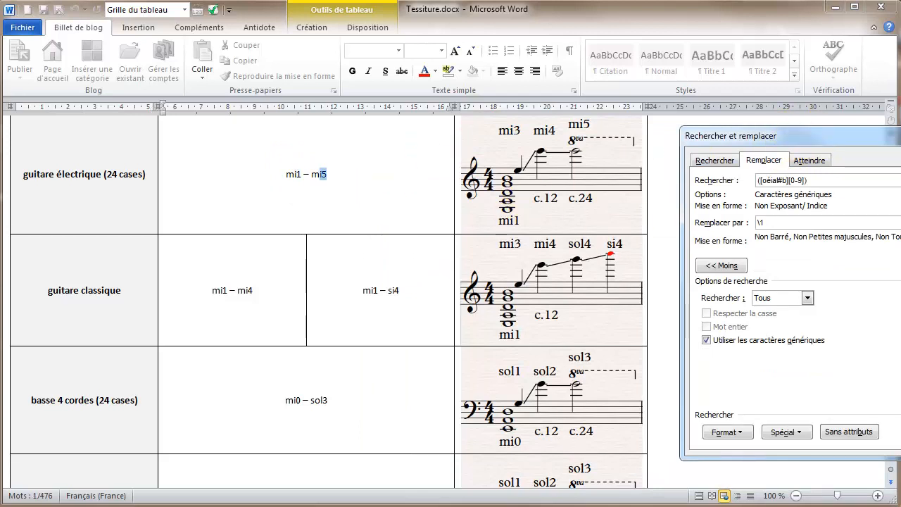
key(Return)
key(Return)
key(Return)
key(Return)
key(Return)
key(Return)
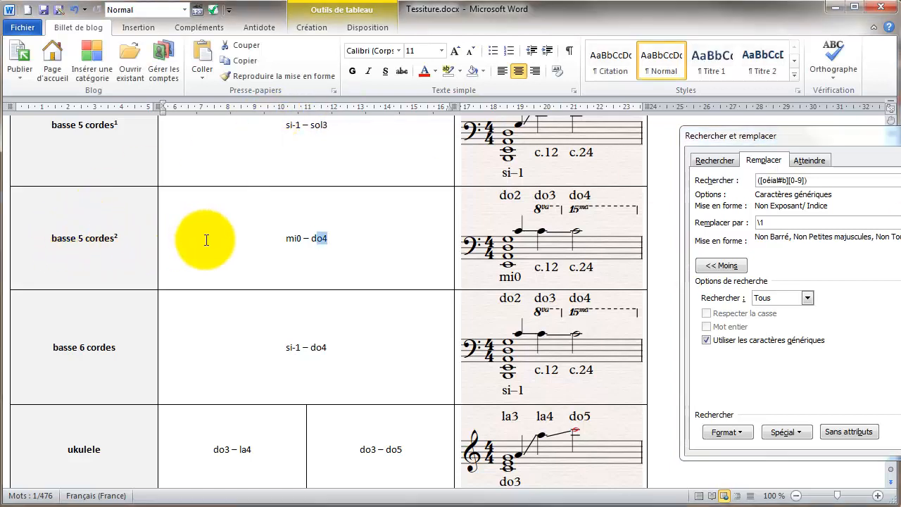
Return to the basse 4 cordes row and place the cursor before mi0 in its range cell as the search start
scroll(205, 240, up, 5)
scroll(205, 240, up, 1)
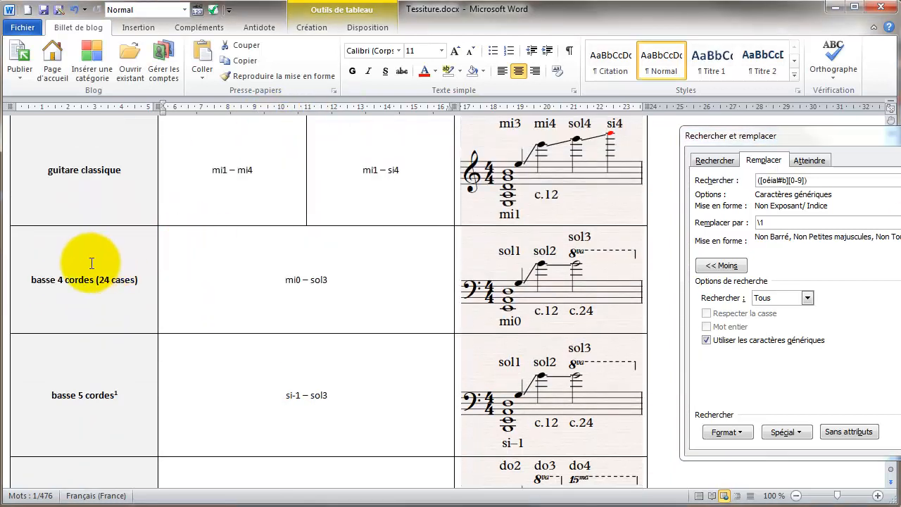
click(25, 277)
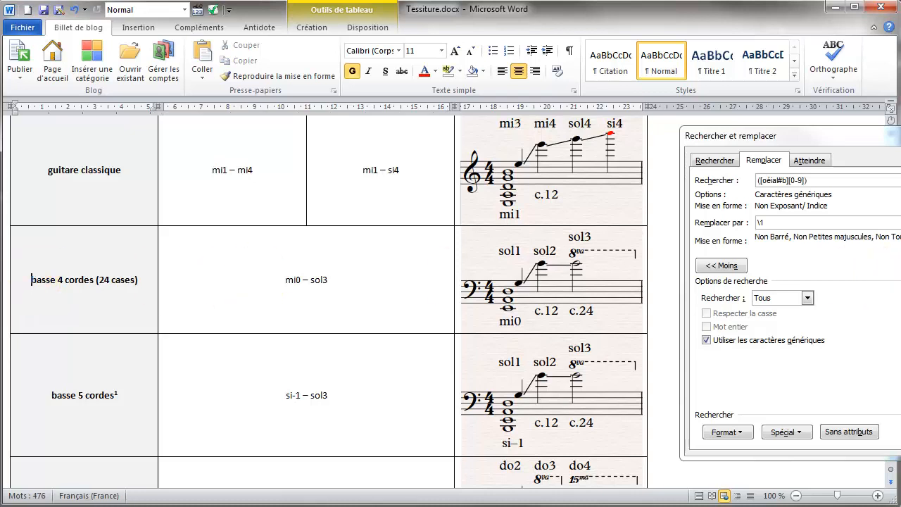
key(Return)
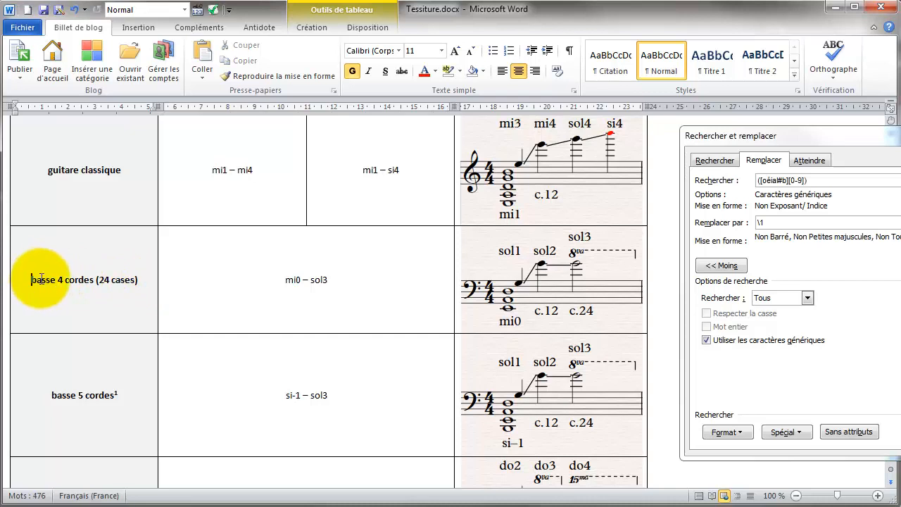
drag(14, 280, 145, 281)
click(239, 294)
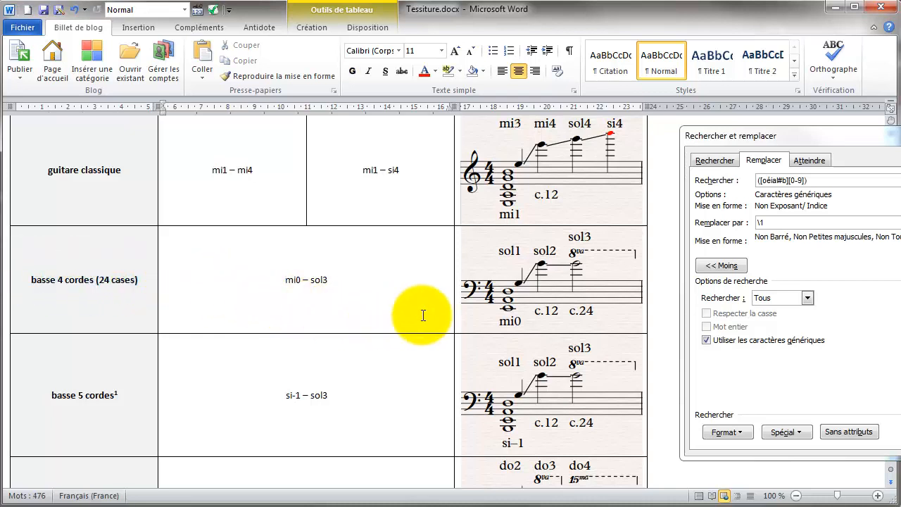
drag(837, 137, 583, 143)
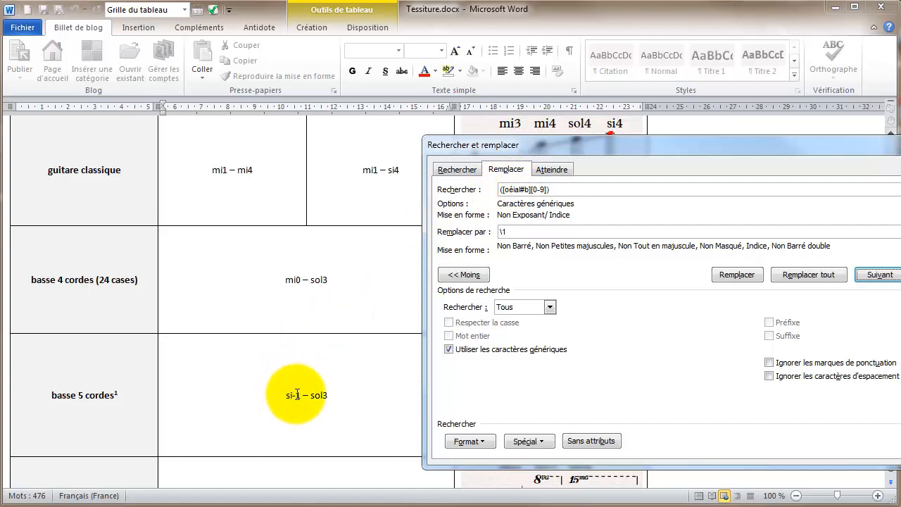
Try adding a hyphen to the letter set, between # and b, so the search pattern reads ([oéial#-b][0-9])
click(528, 189)
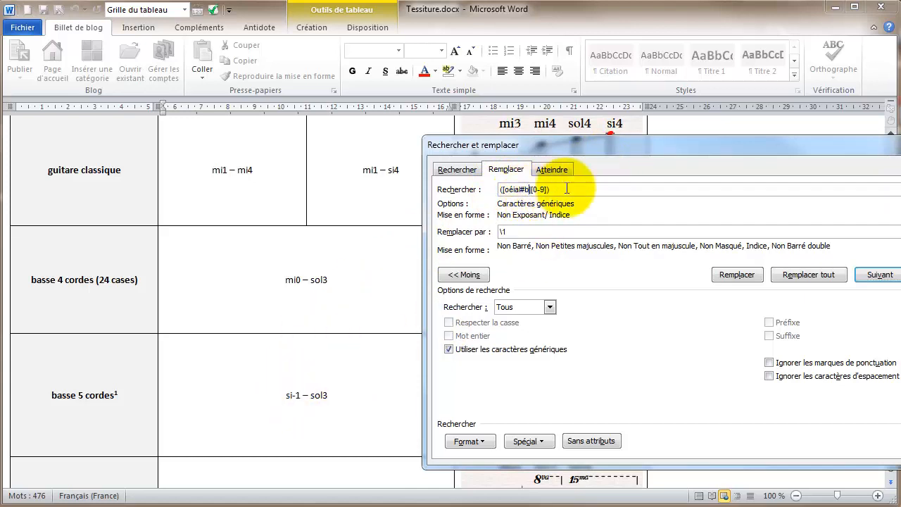
text(b-)
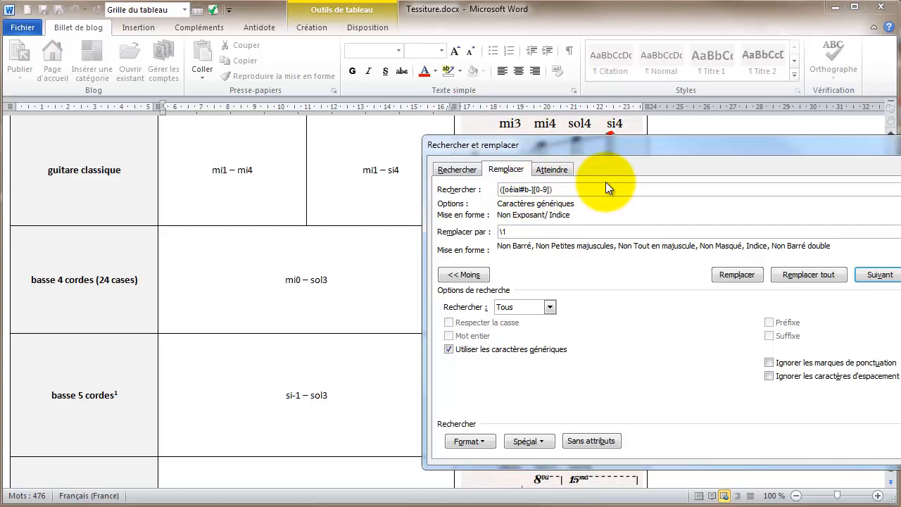
click(525, 190)
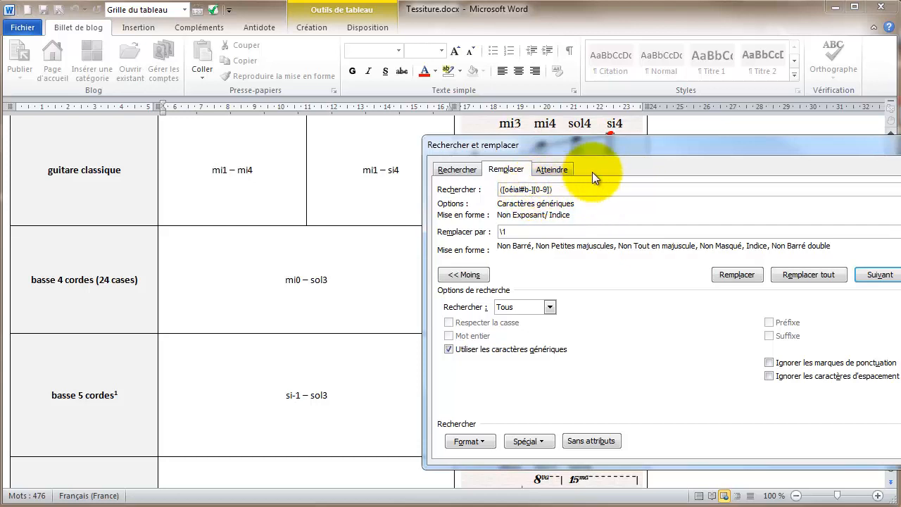
text(-)
key(Right)
key(Right)
key(BackSpace)
key(Left)
key(BackSpace)
text(-)
Test the hyphenated pattern by stepping through the bass ranges as far as mi0 in the second basse 5 cordes row
click(880, 275)
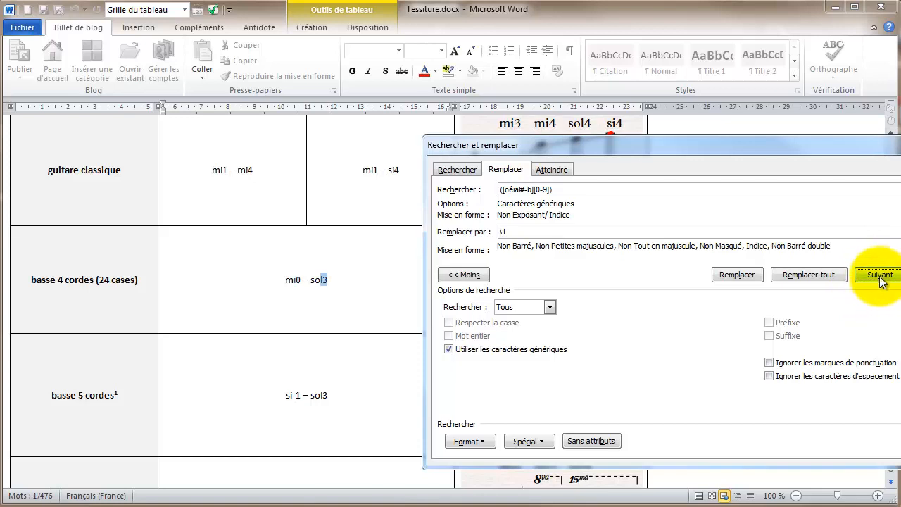
click(880, 276)
click(880, 276)
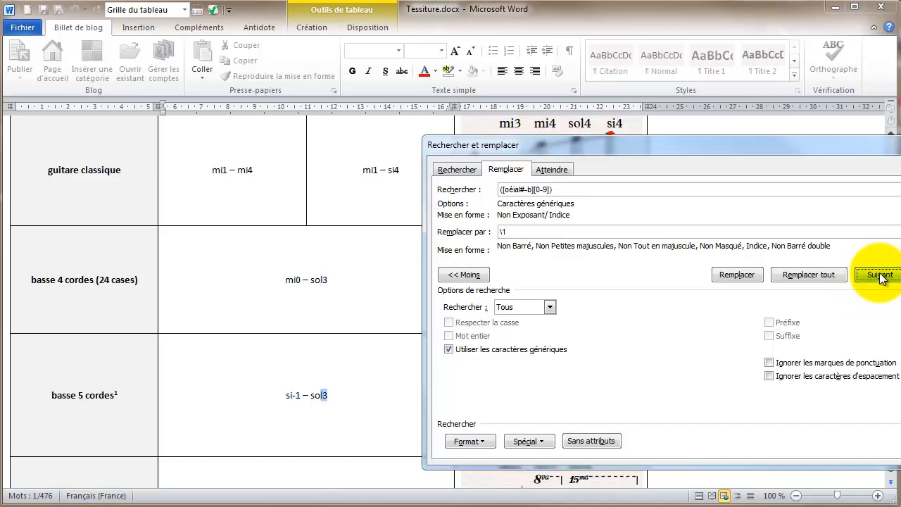
click(880, 276)
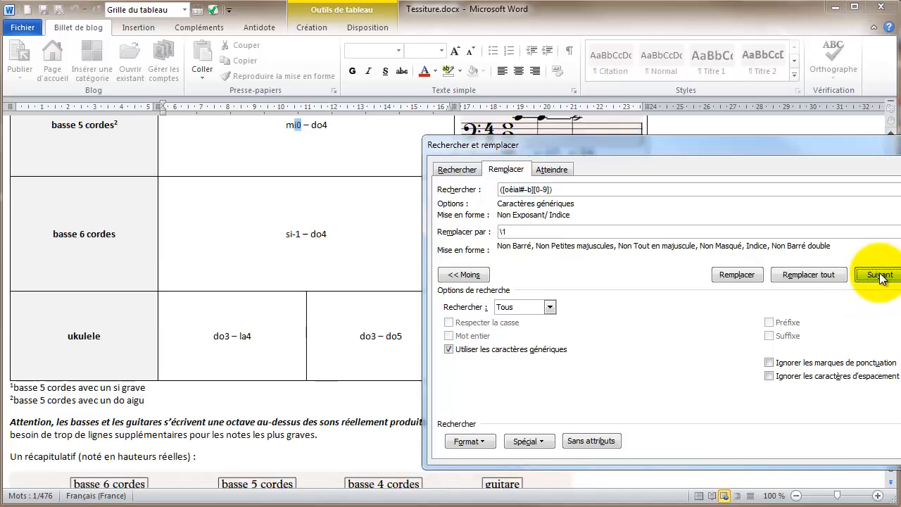
Try moving the hyphen between é and i, as ([oé-ial#b][0-9]), run the search and dismiss the message
click(526, 189)
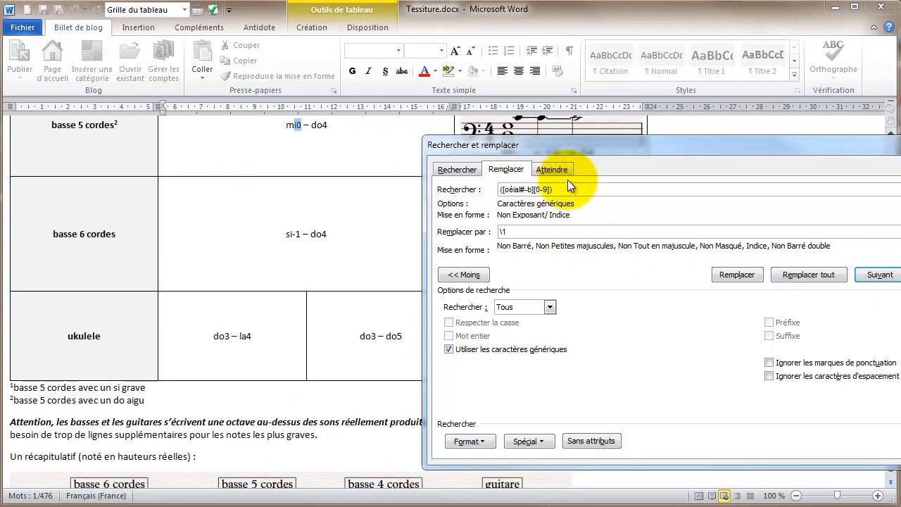
key(shift+Right)
key(shift+Right)
key(shift+Right)
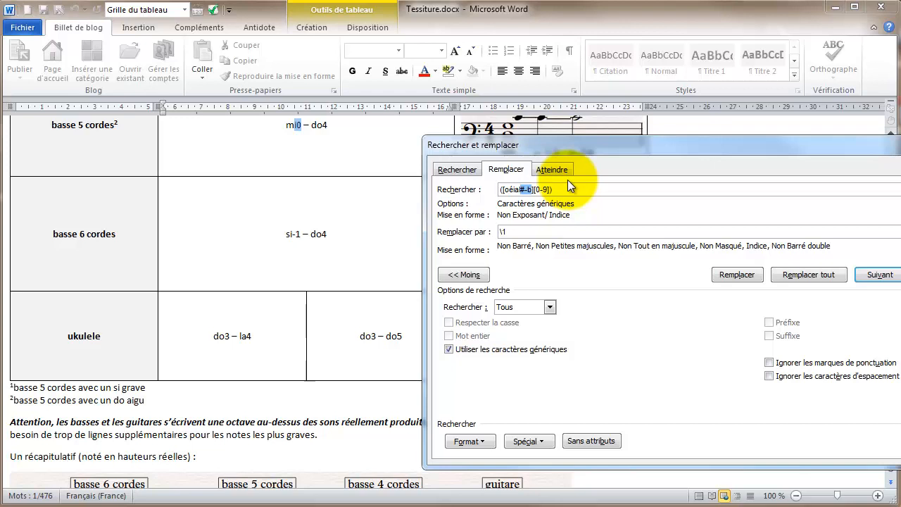
key(Left)
key(Delete)
text(-)
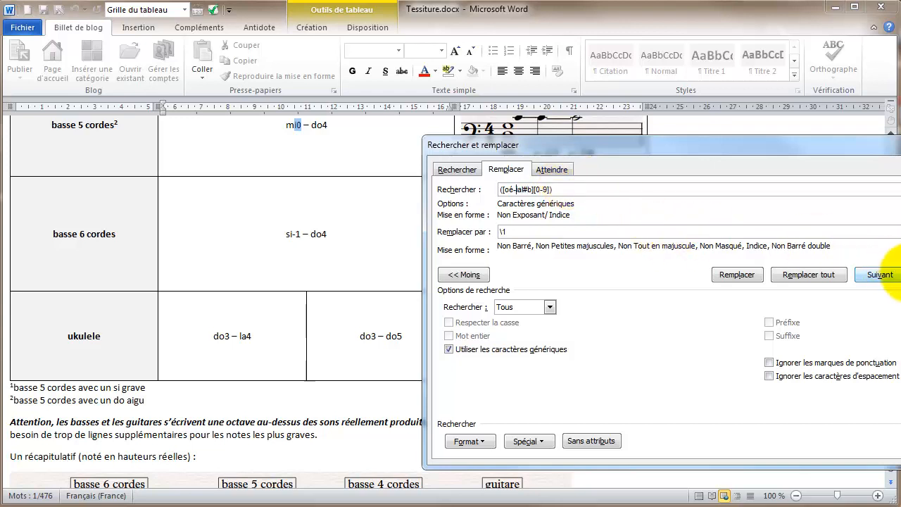
click(885, 280)
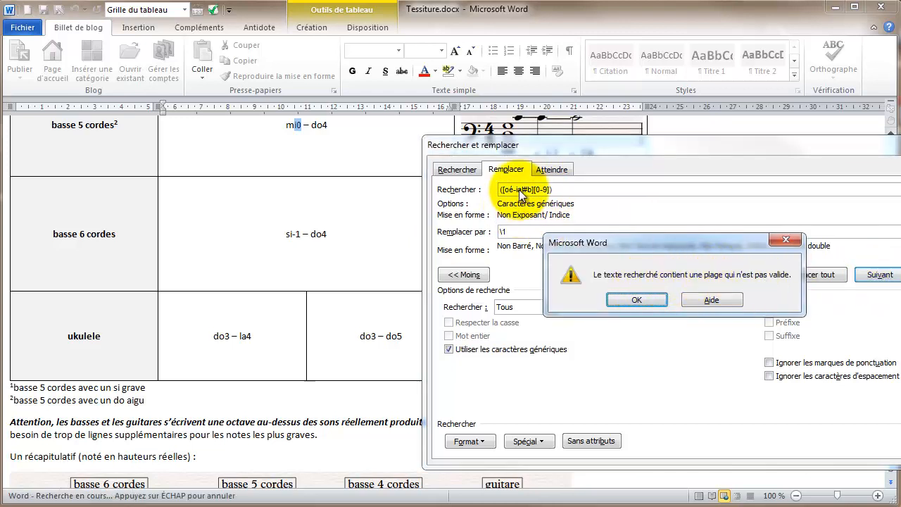
click(636, 300)
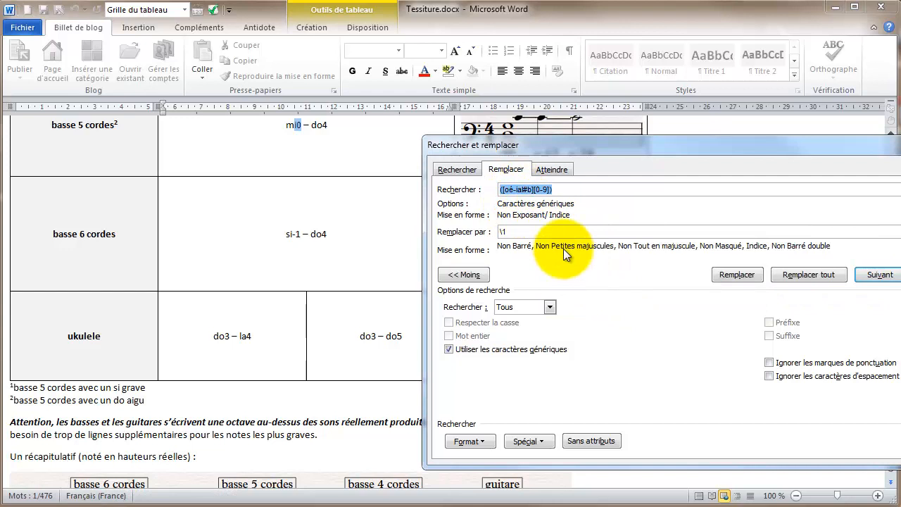
Replace the misplaced hyphen with an escaped one, giving ([oéial#b\-][0-9]), and find matches as far as do4 in the basse 6 cordes row
click(514, 189)
key(Delete)
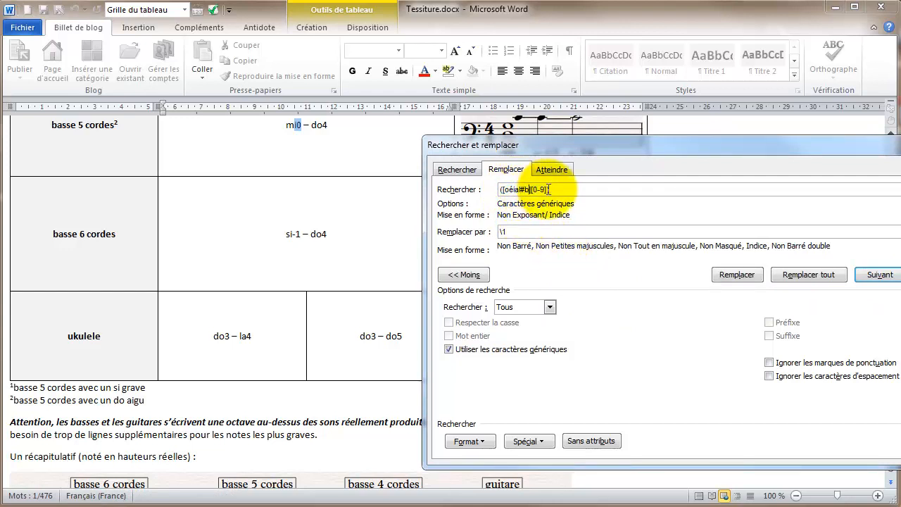
key(Left)
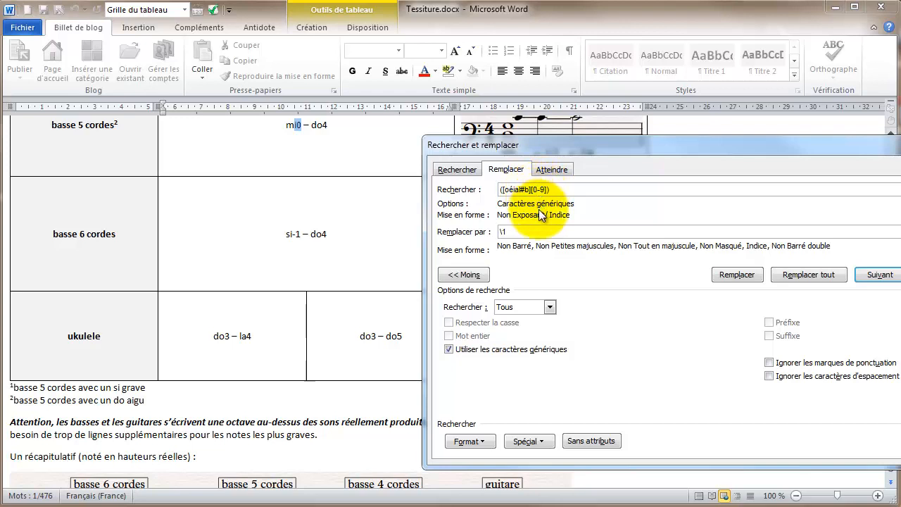
text(\-)
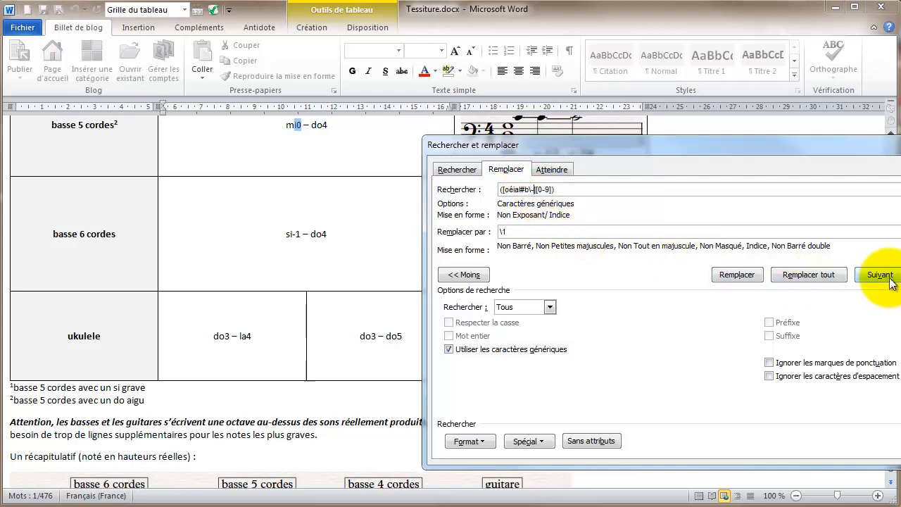
click(880, 275)
click(880, 276)
click(880, 275)
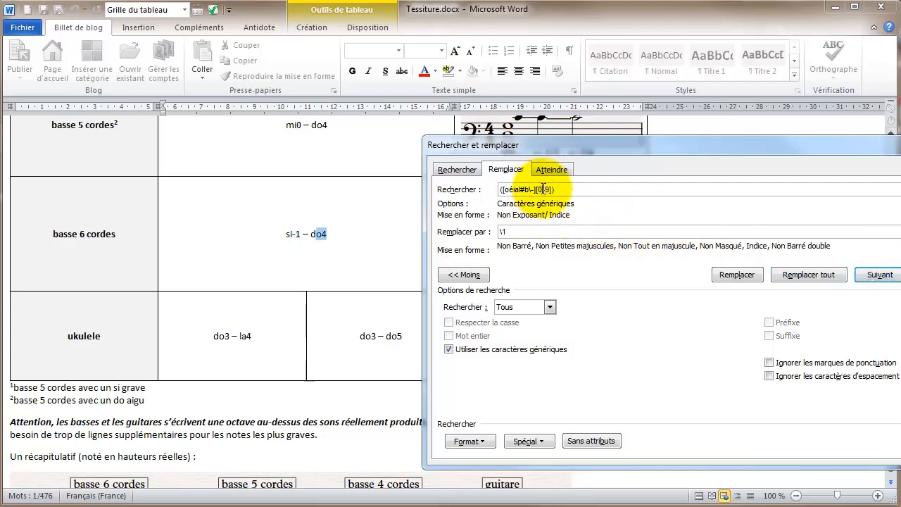
Try escaping the hyphen in the digit range too, as ([oéial#b\-][0\-9]), and search to the end of the document
text(\)
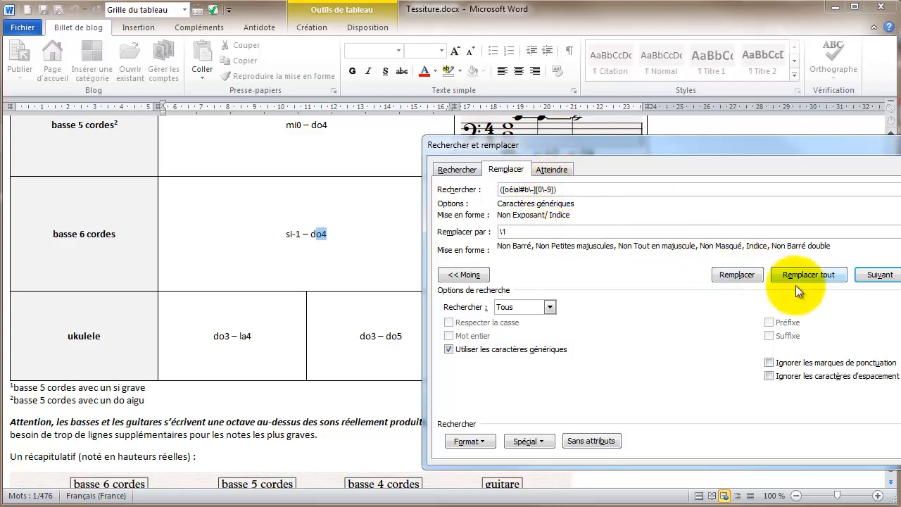
click(879, 278)
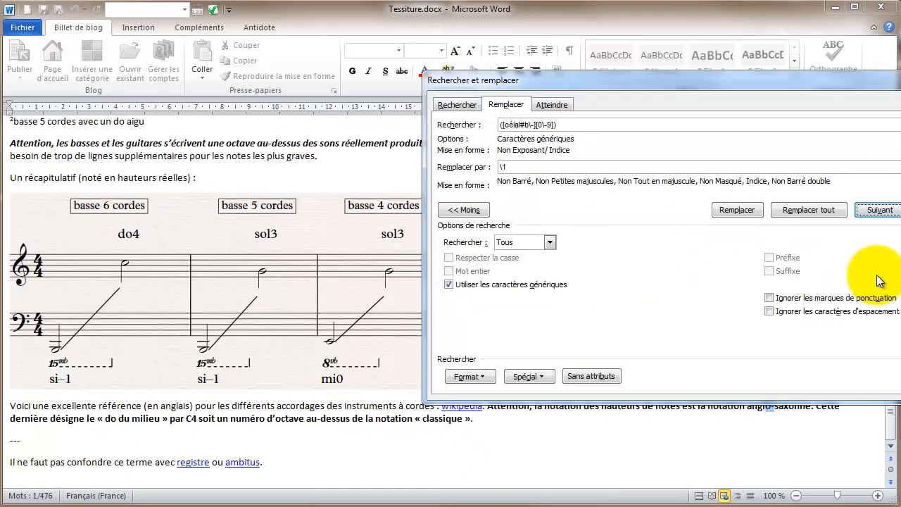
drag(634, 84, 899, 132)
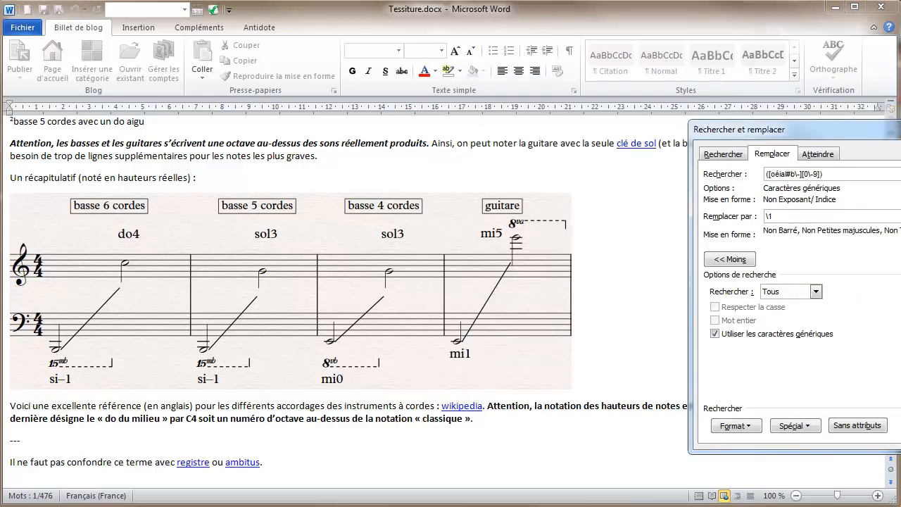
key(Return)
key(Return)
key(Return)
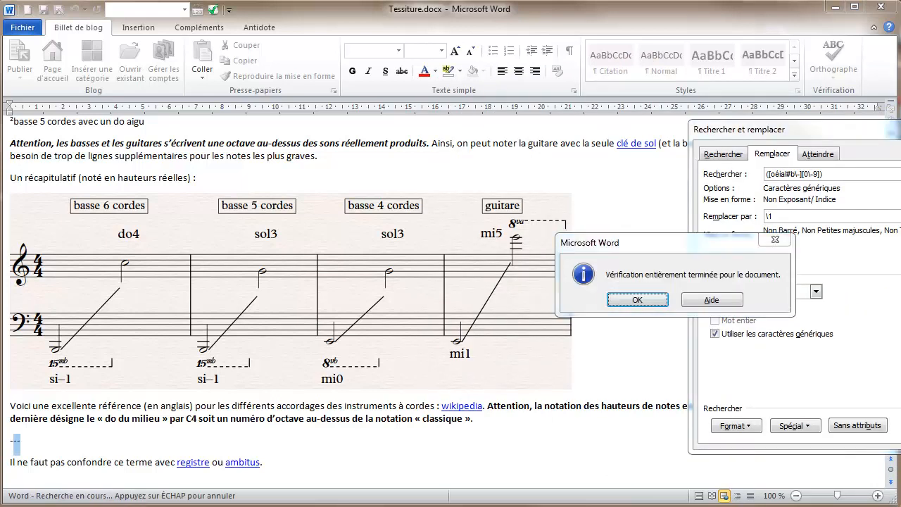
click(658, 299)
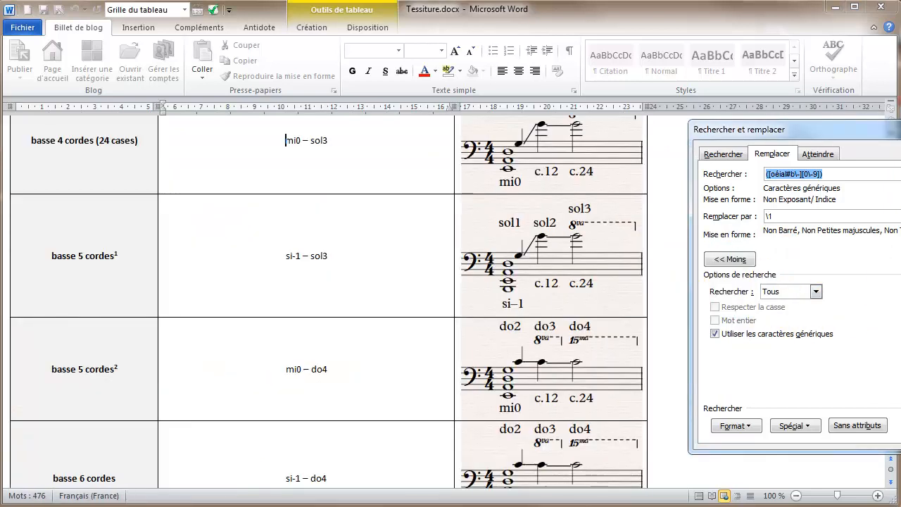
Check the next matches in the basse 4 and 5 cordes rows, then select the 3 of sol3 in the basse 4 cordes row
key(Return)
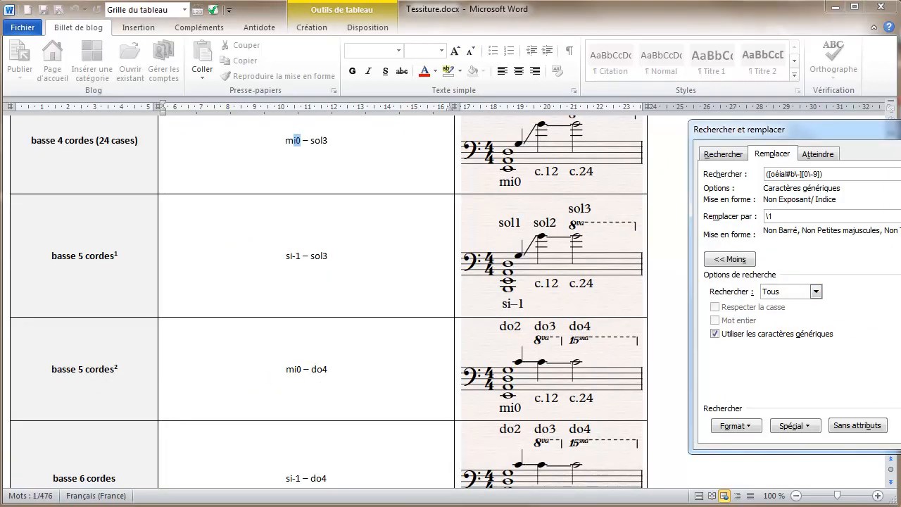
key(Return)
click(332, 143)
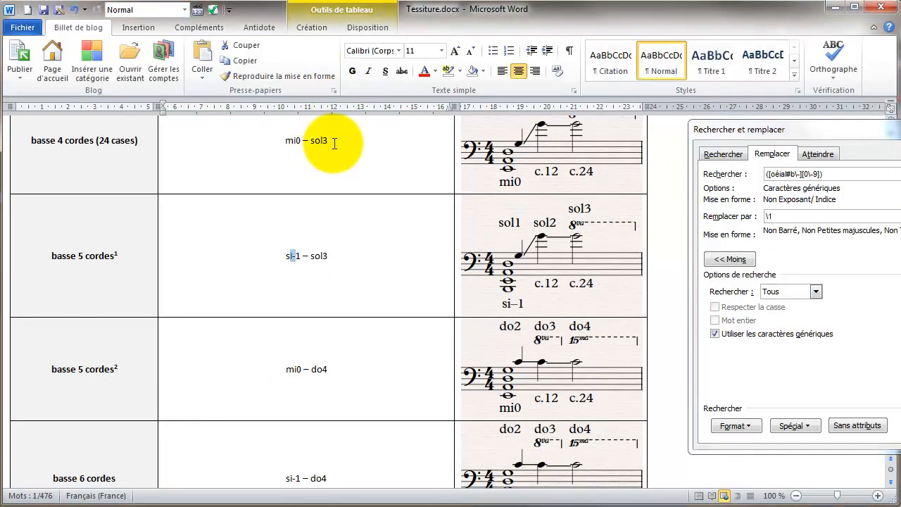
drag(335, 143, 326, 139)
click(819, 129)
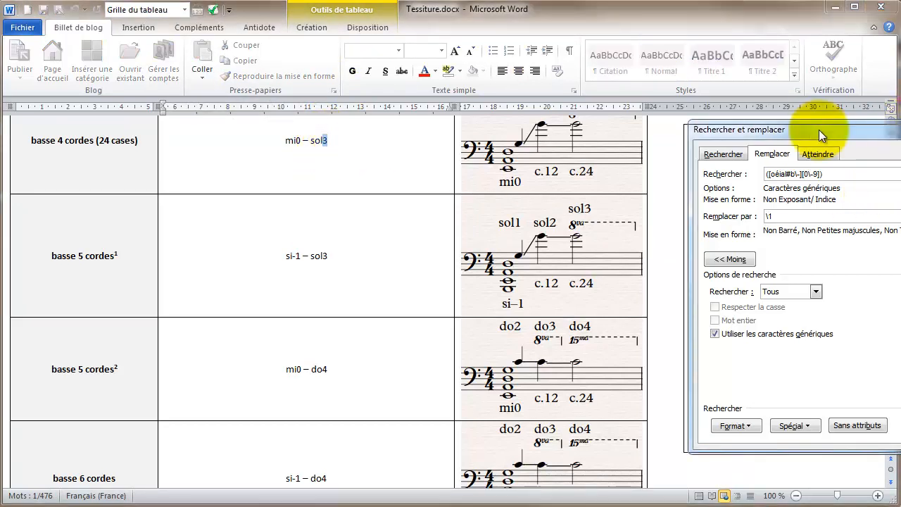
drag(819, 130, 558, 126)
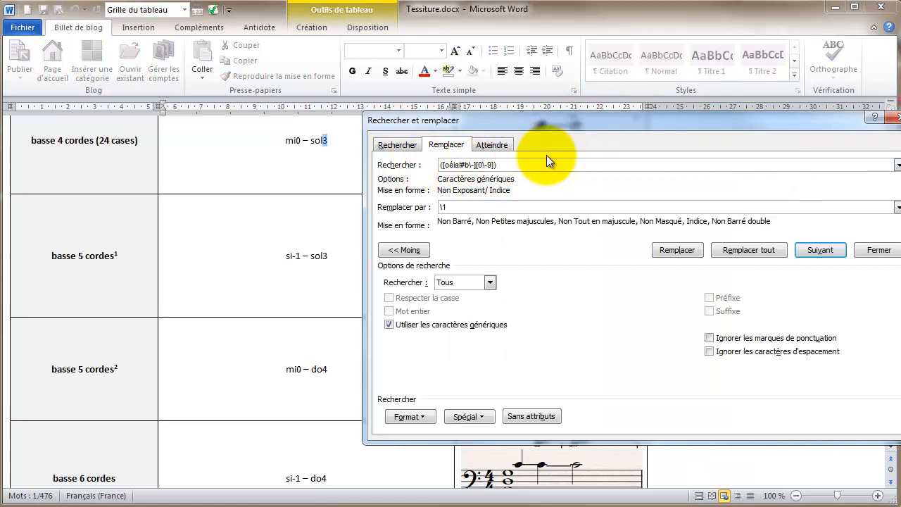
Remove the backslash from the digit range so the pattern reads ([oéial#b\-][0-9]), and find the next match
key(Delete)
key(Right)
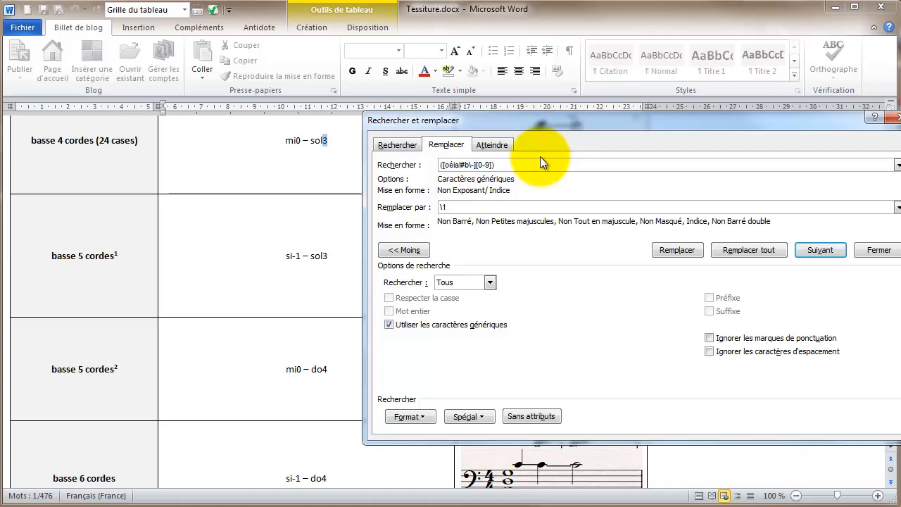
click(813, 251)
drag(620, 118, 900, 139)
Step through the matches in the remaining bass and ukulele ranges to the end of the document
key(Return)
key(Return)
key(Return)
key(Return)
key(Return)
key(Return)
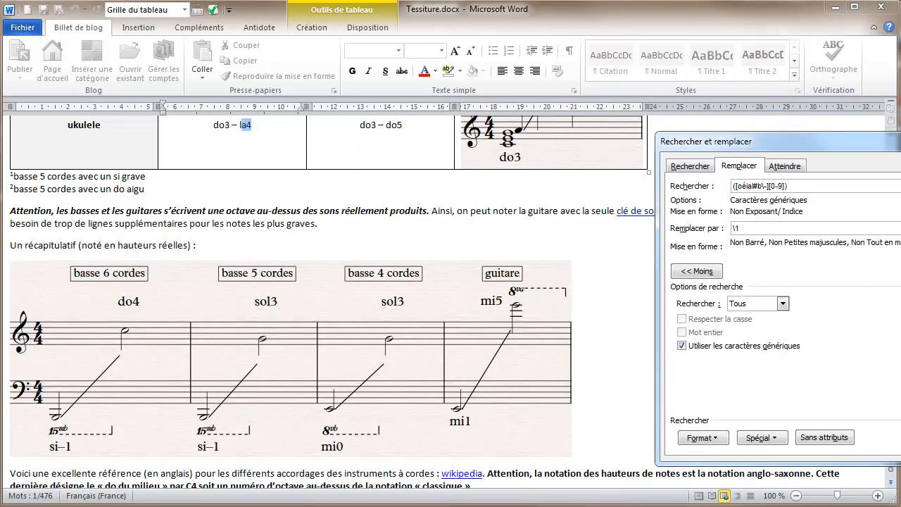
key(Return)
key(Return)
key(Return)
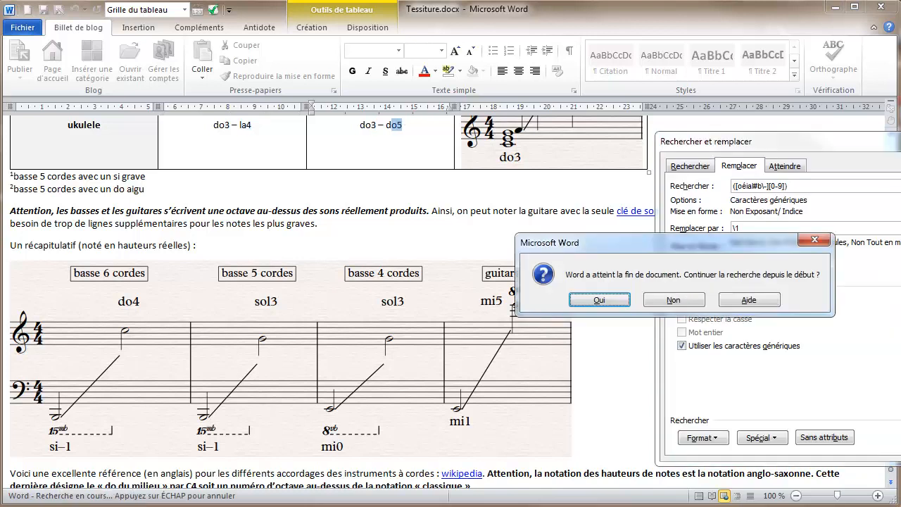
Continue the search from the document's beginning and check each match from the soprano row to the basse 4 cordes row
click(609, 300)
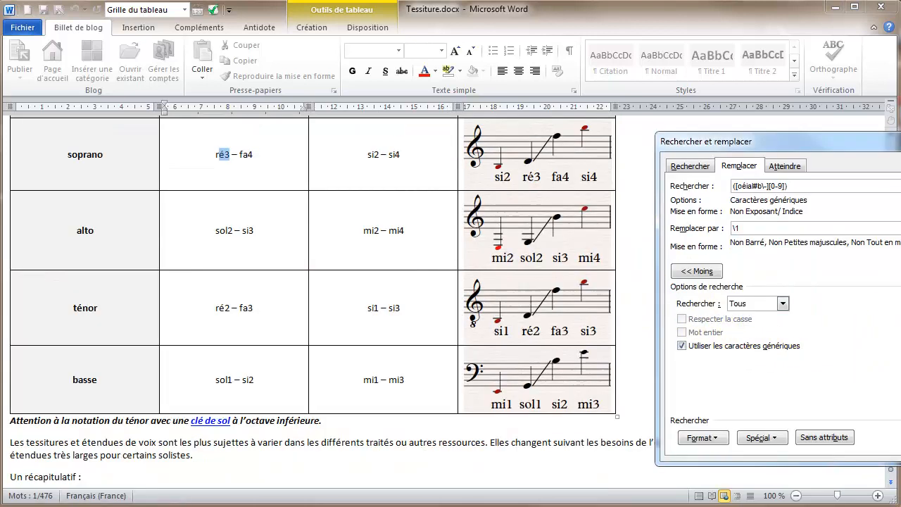
key(Return)
key(Return)
key(Return)
key(Return)
key(Return)
key(Return)
key(Return)
key(Return)
key(Return)
key(Return)
key(Return)
key(Return)
key(Return)
key(Return)
key(Return)
key(Return)
key(Return)
key(Return)
key(Return)
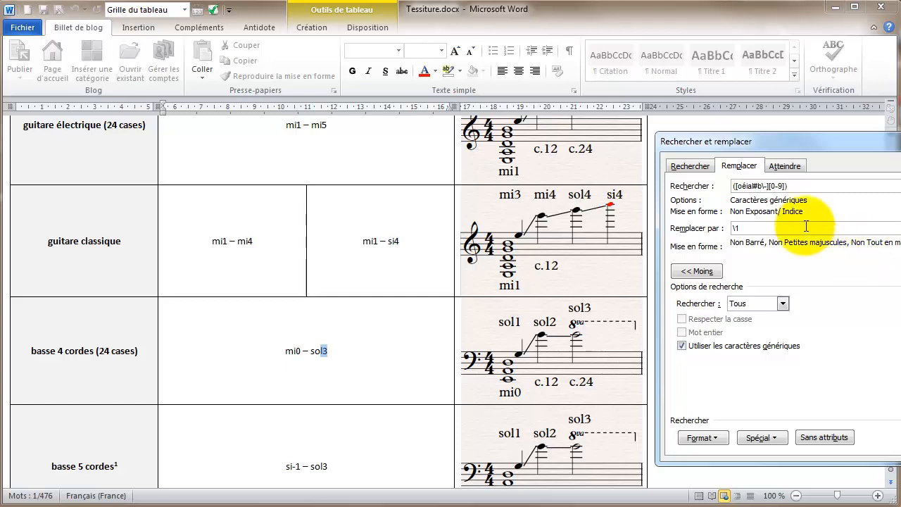
Replace all matches of ([oéial#b\-][0-9]) with subscript \1 throughout the document, continuing from the beginning
key(alt+t)
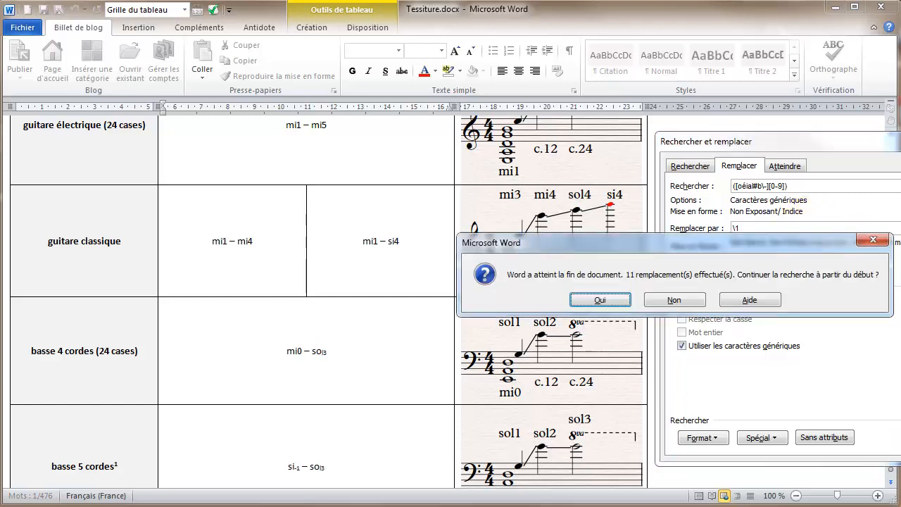
click(606, 299)
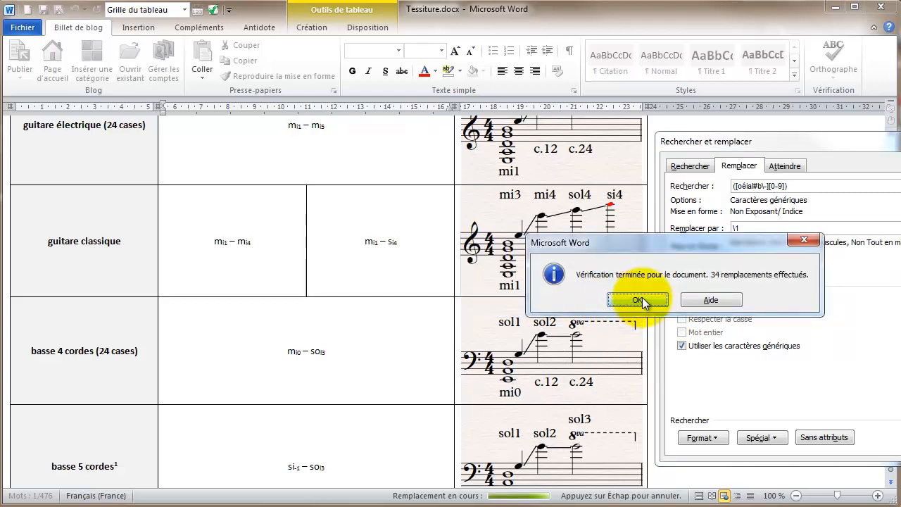
click(637, 299)
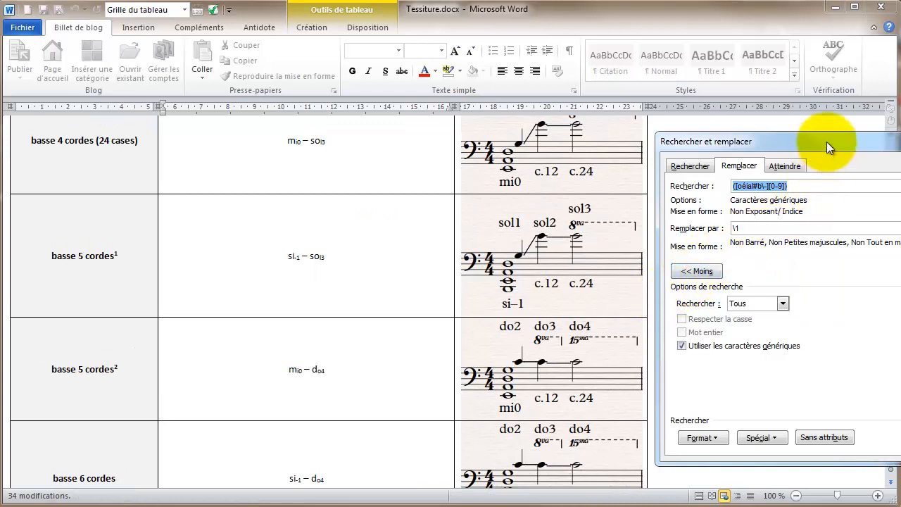
Remove the digit range [0-9] from the search pattern so it reads ([oéial#b\-])
drag(849, 147, 600, 146)
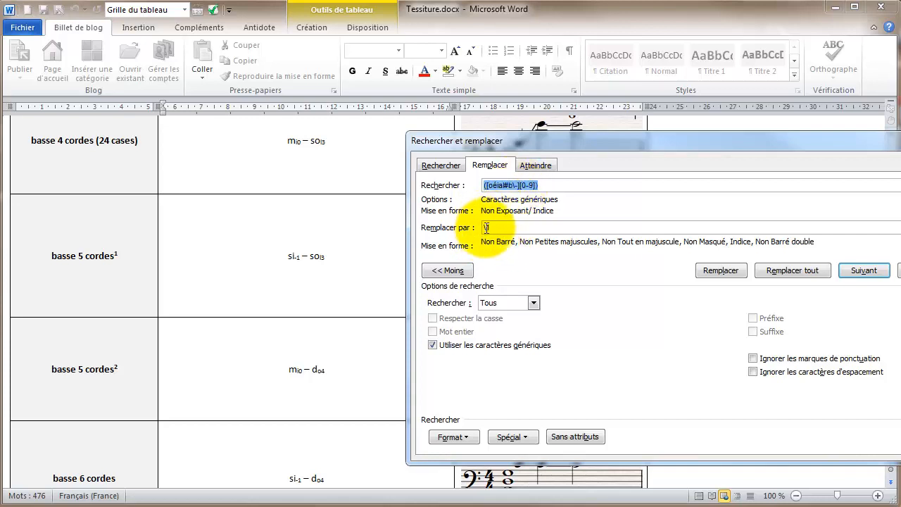
click(516, 185)
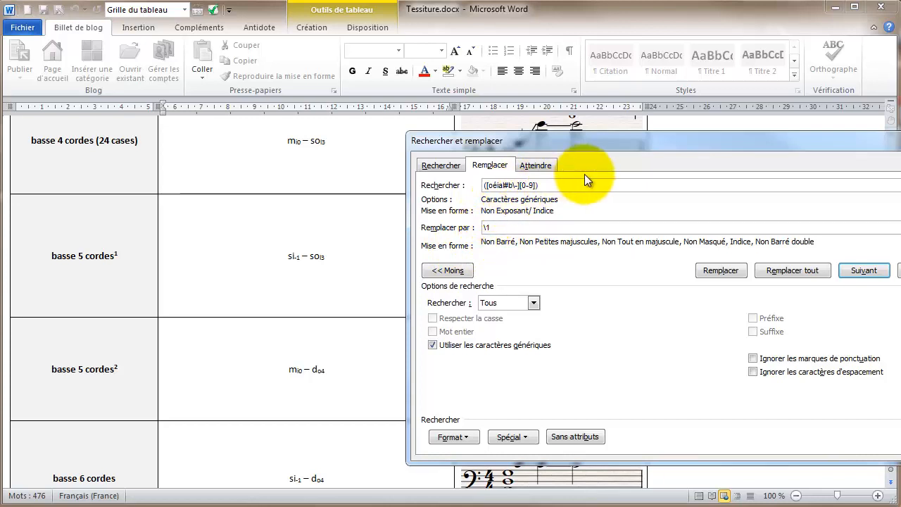
key(BackSpace)
key(BackSpace)
key(BackSpace)
key(BackSpace)
key(BackSpace)
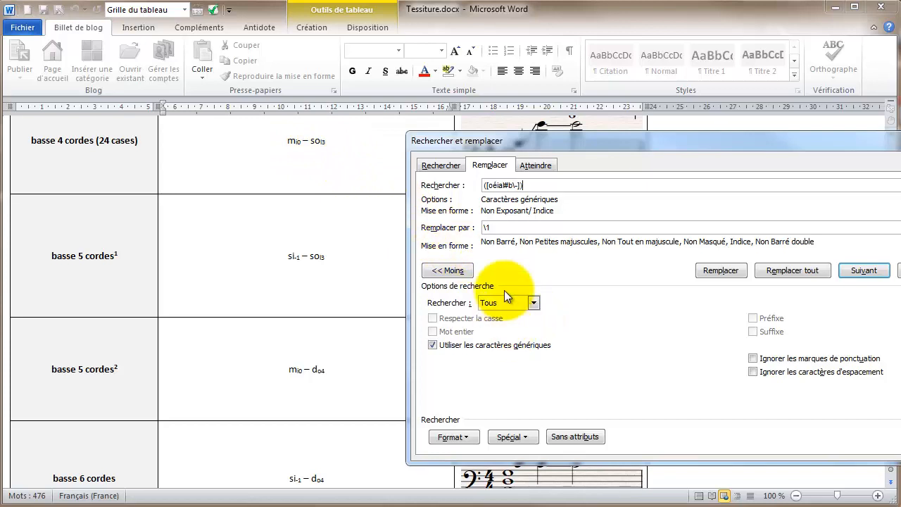
Set the font format of the search text to subscript (Indice), with superscript (Exposant) off
click(454, 436)
click(444, 459)
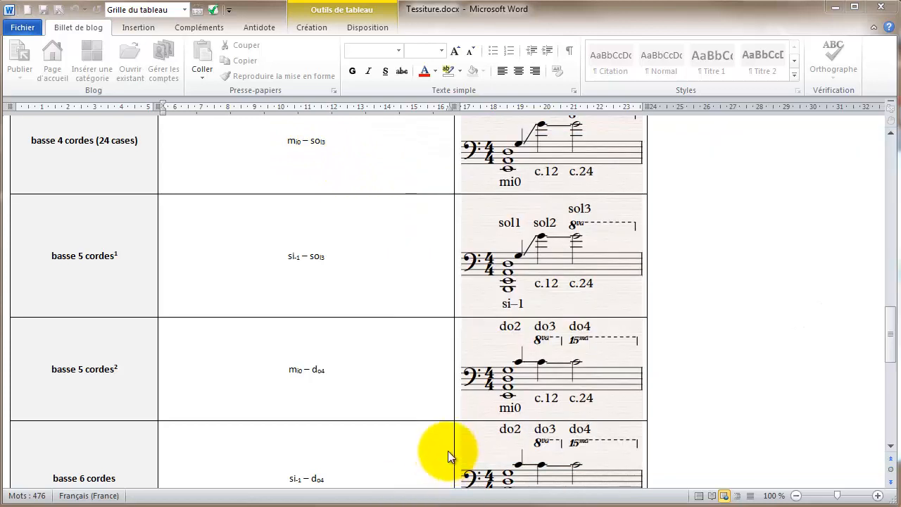
click(237, 280)
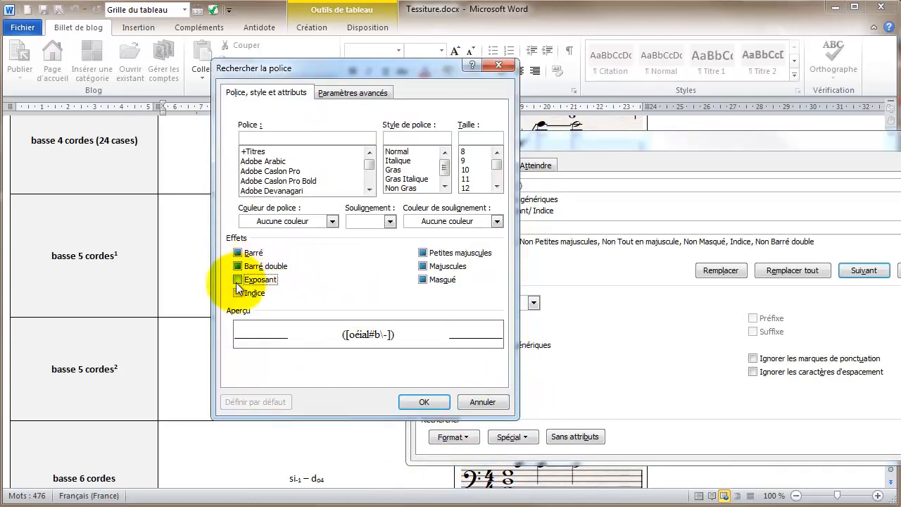
click(238, 293)
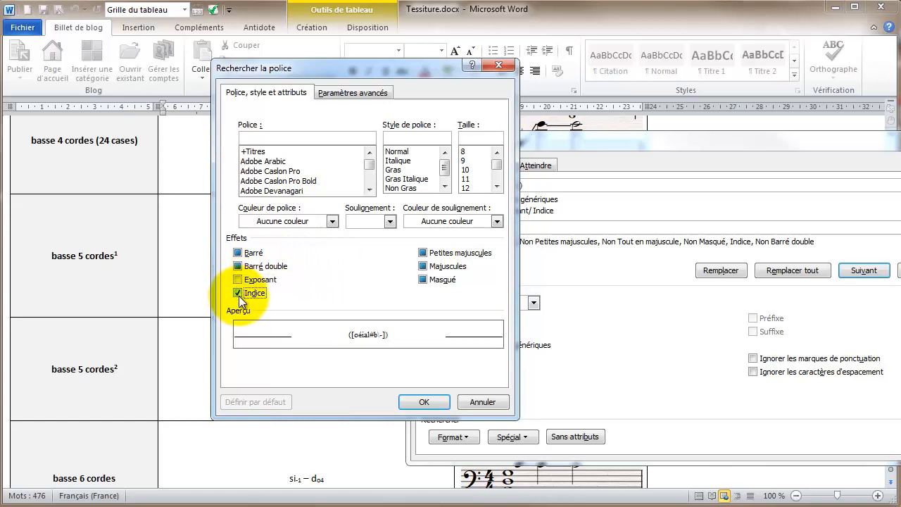
click(423, 402)
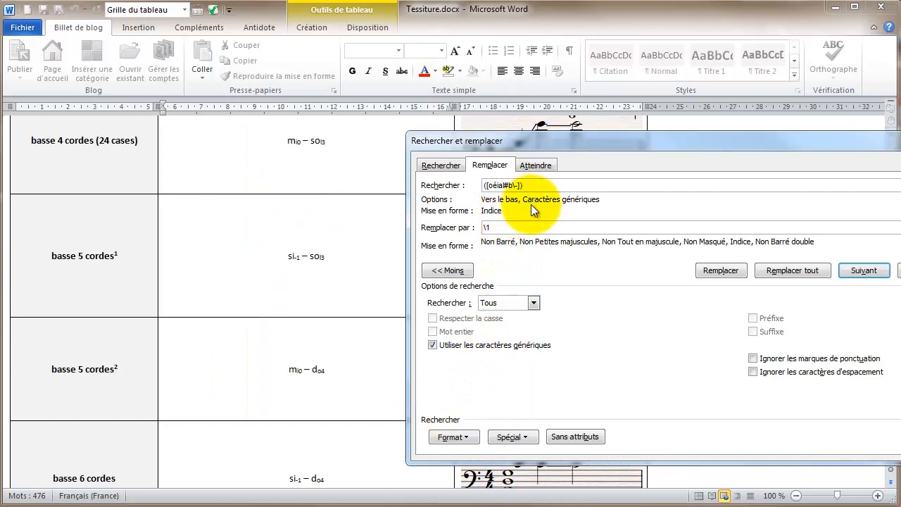
Turn off subscript (Indice) in the replacement text's font format, leaving the font style empty
click(501, 229)
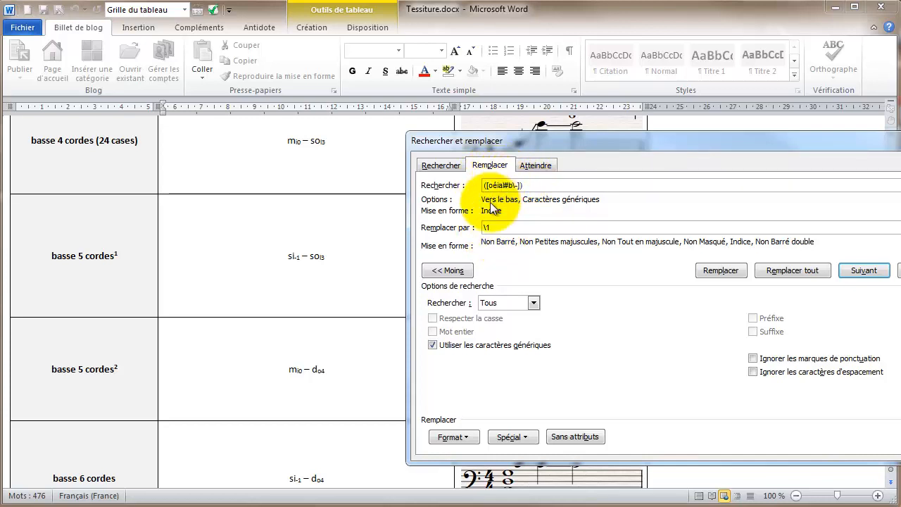
click(449, 437)
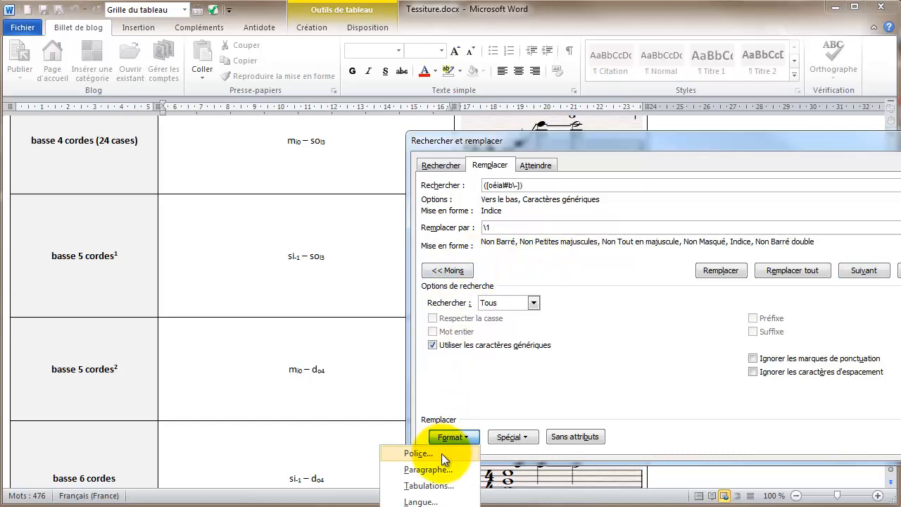
click(441, 453)
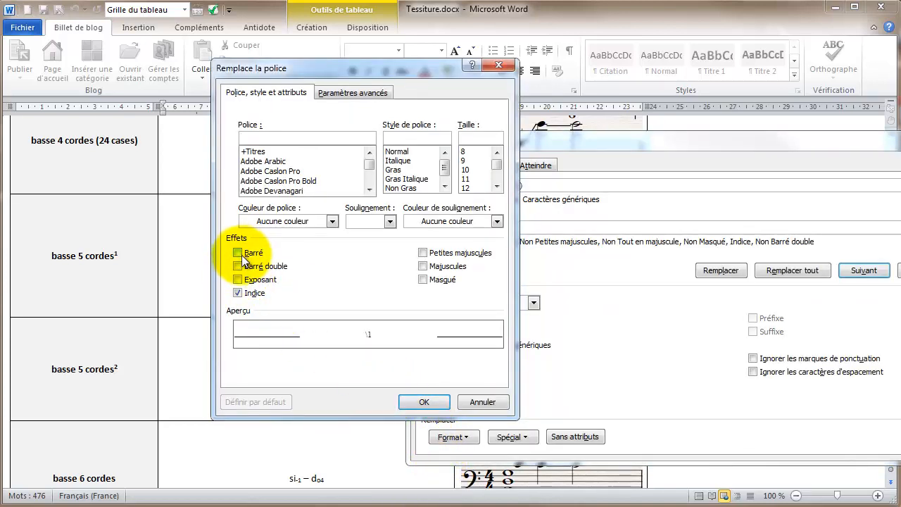
click(238, 293)
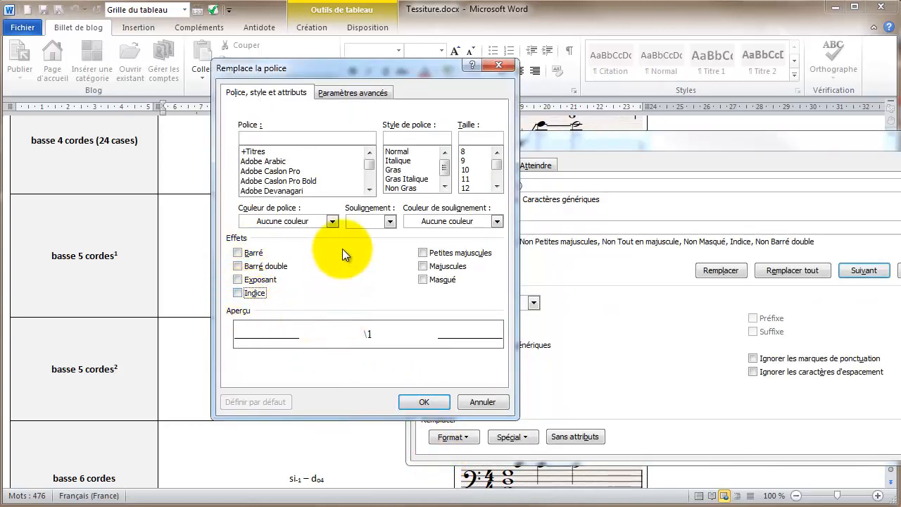
click(402, 153)
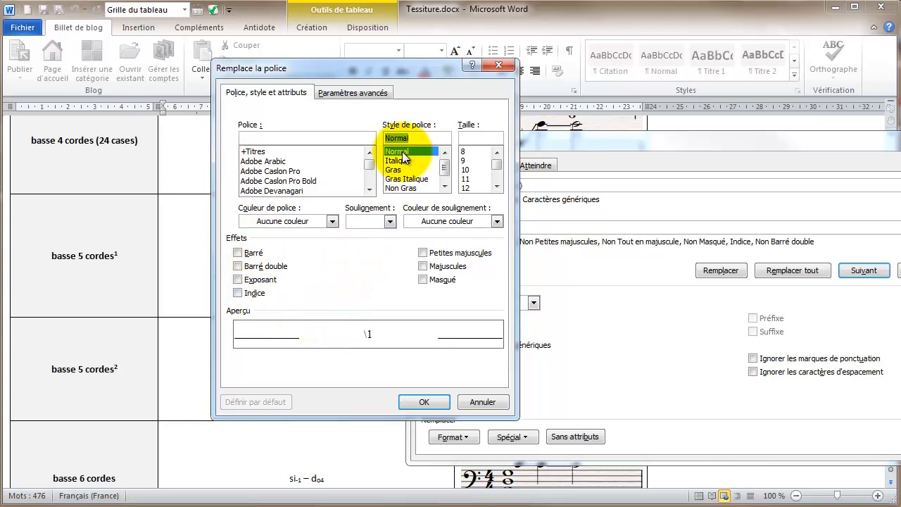
key(Delete)
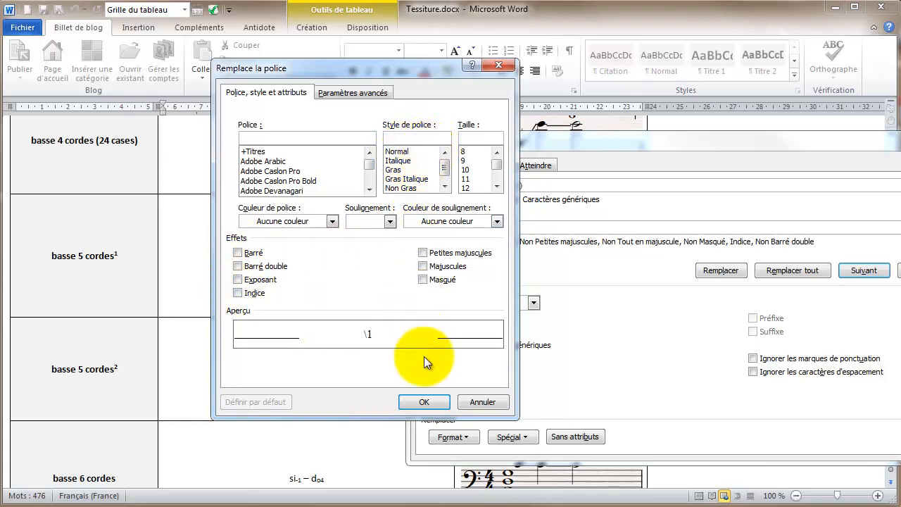
click(424, 401)
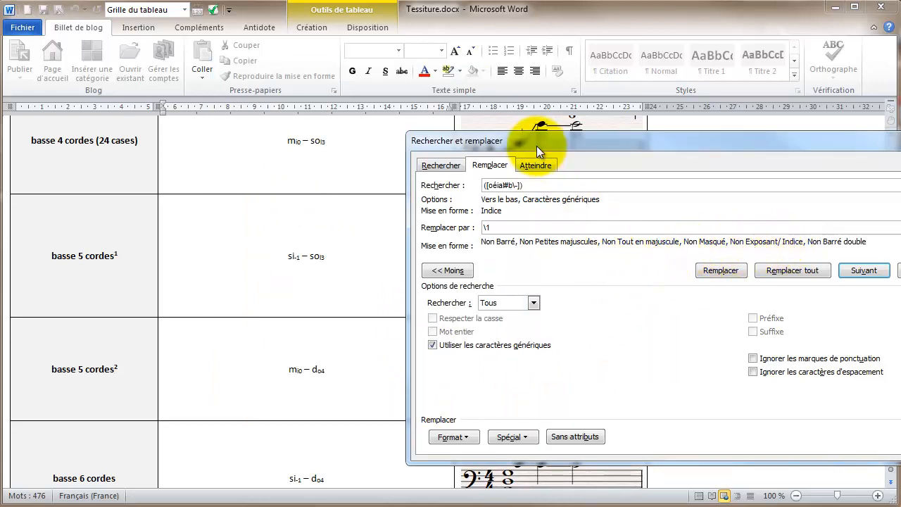
Test the subscript search on the basse 4 cordes row, then from the start of si-1 in the basse 5 cordes row
drag(537, 146, 632, 145)
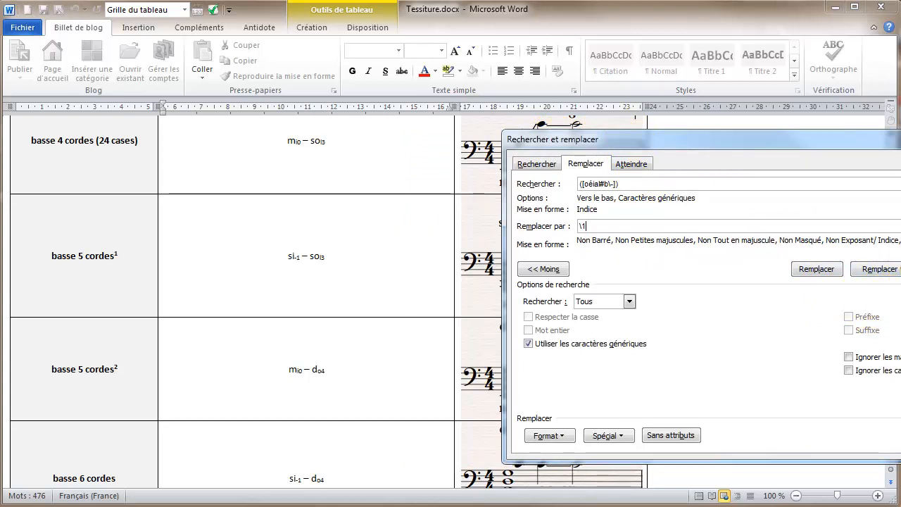
drag(858, 147, 900, 153)
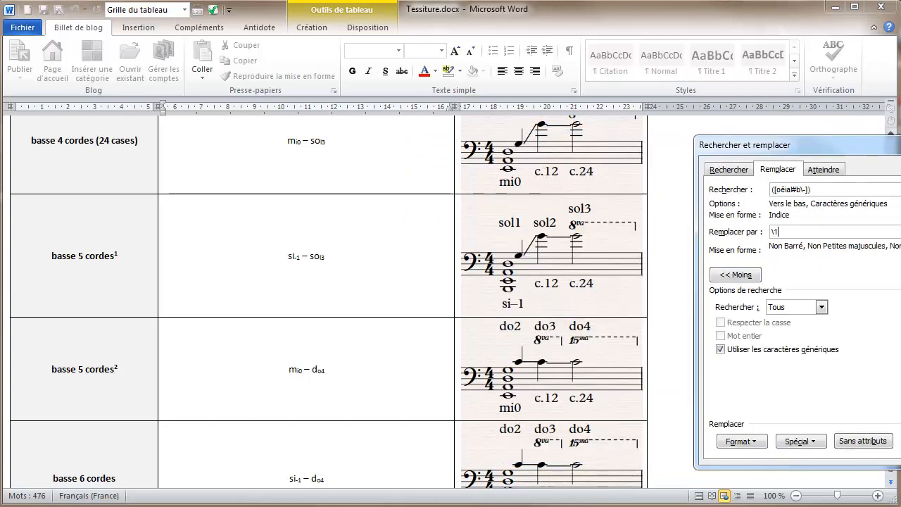
key(Return)
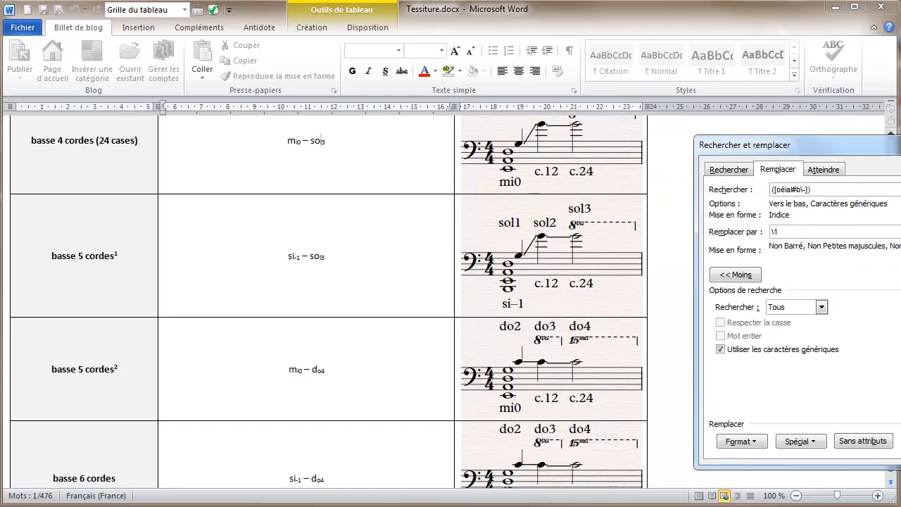
click(296, 214)
click(284, 256)
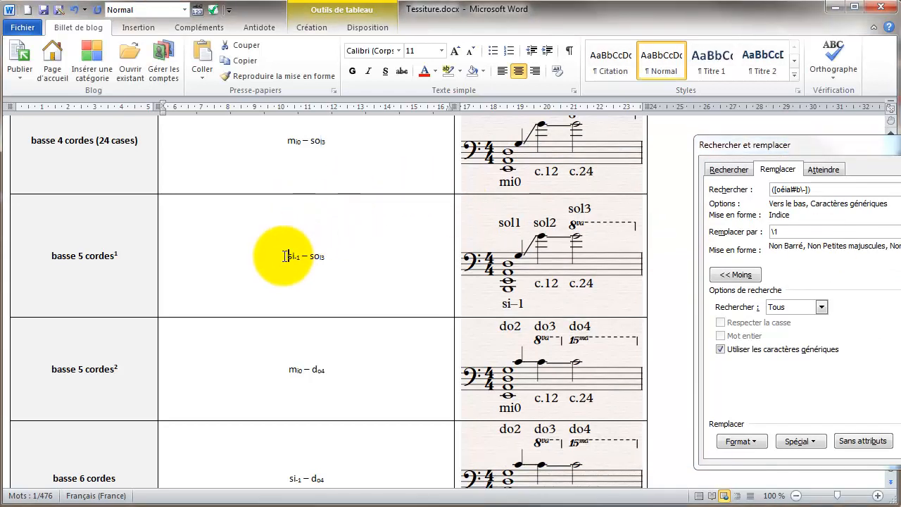
key(Return)
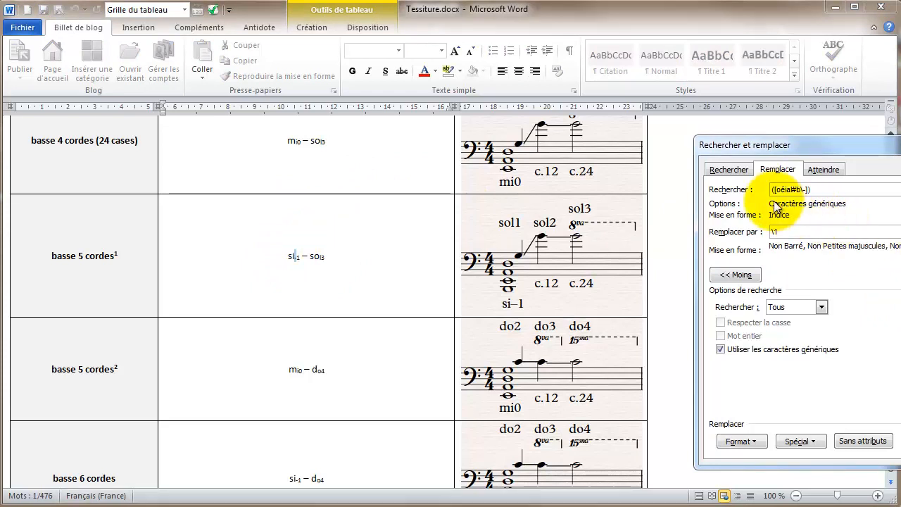
Remove the escaped hyphen so the search pattern reads ([oéial#b]), and find the next match after si-1 in the basse 5 cordes row
drag(812, 152, 447, 145)
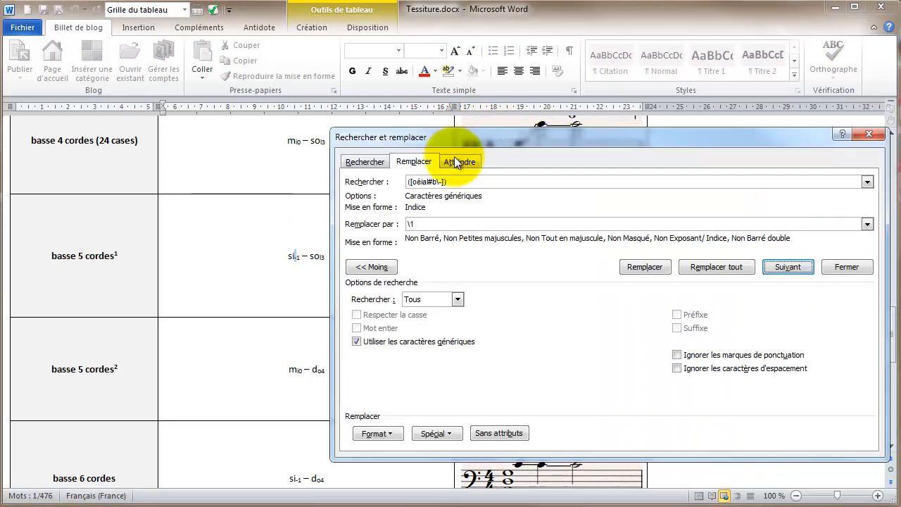
click(437, 182)
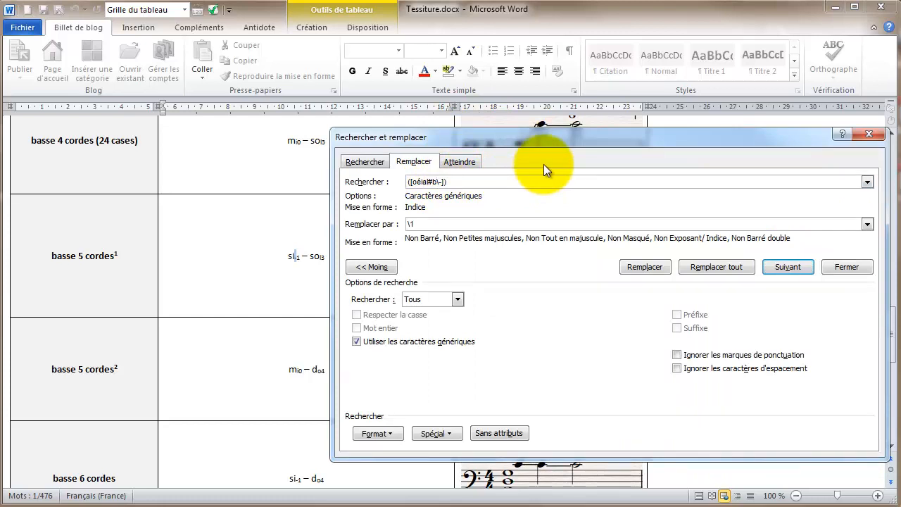
key(Delete)
drag(492, 140, 704, 164)
click(261, 256)
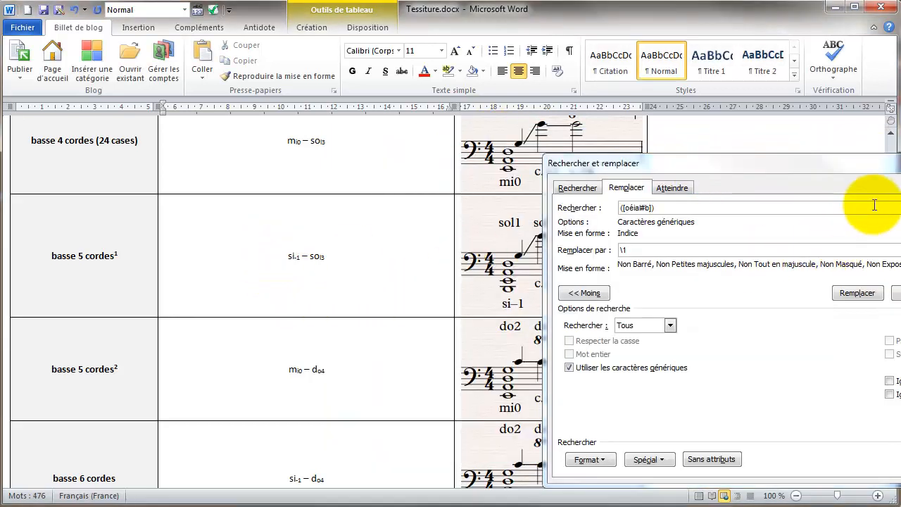
drag(849, 170, 900, 159)
key(Return)
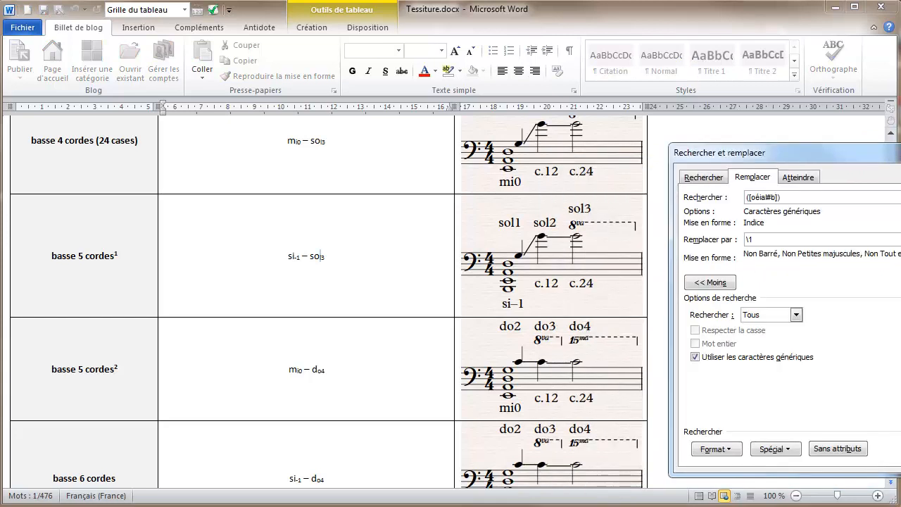
Step through the subscript letter matches in the remaining instrument and voice ranges, wrapping around to the guitare électrique row
key(Return)
key(Return)
key(Return)
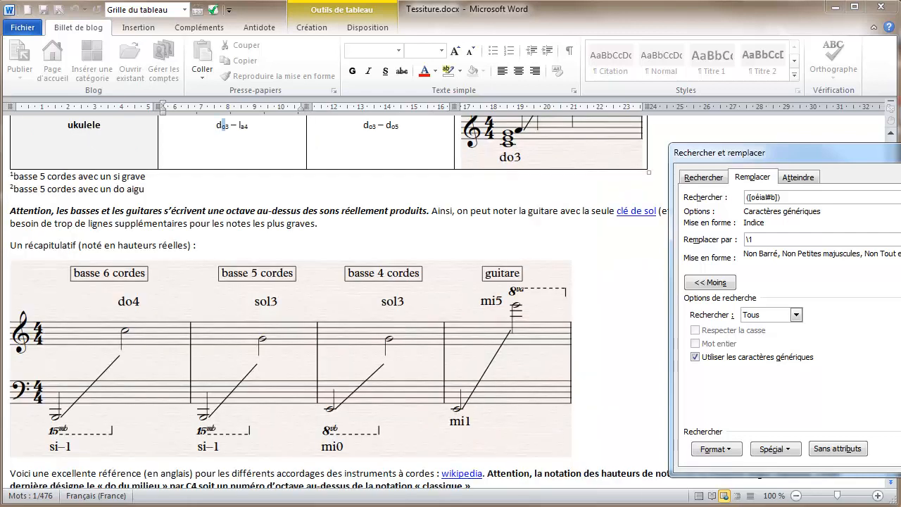
key(Return)
key(Return)
key(Return)
key(Return)
key(Return)
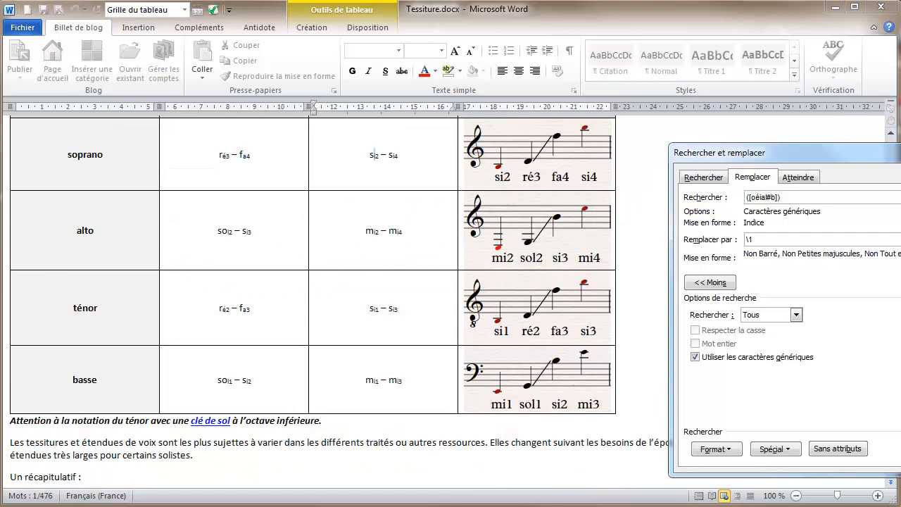
key(Return)
key(Return)
key(Return)
key(Return)
key(Return)
key(Return)
key(Return)
key(Return)
key(Return)
key(Return)
key(Return)
key(Return)
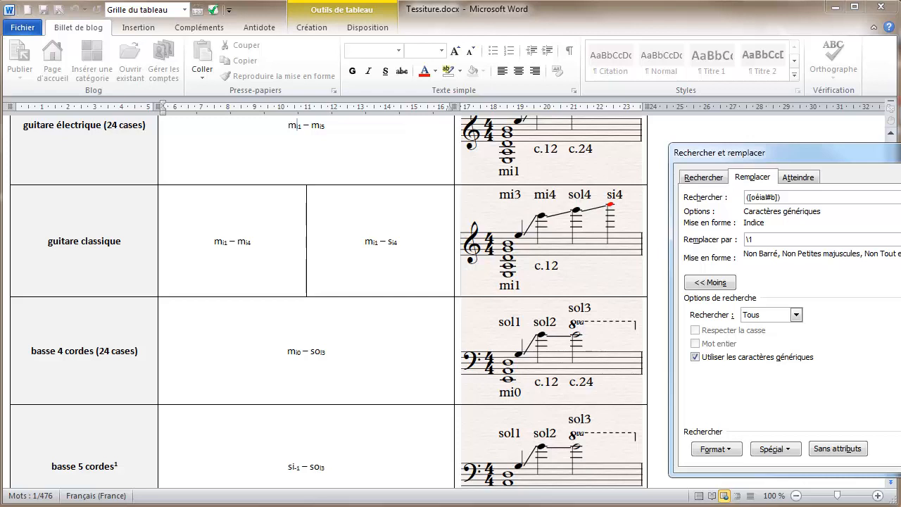
Replace the subscript letter in mi1 of the guitare électrique row with normal-position text, then replace all remaining matches
drag(898, 156, 785, 149)
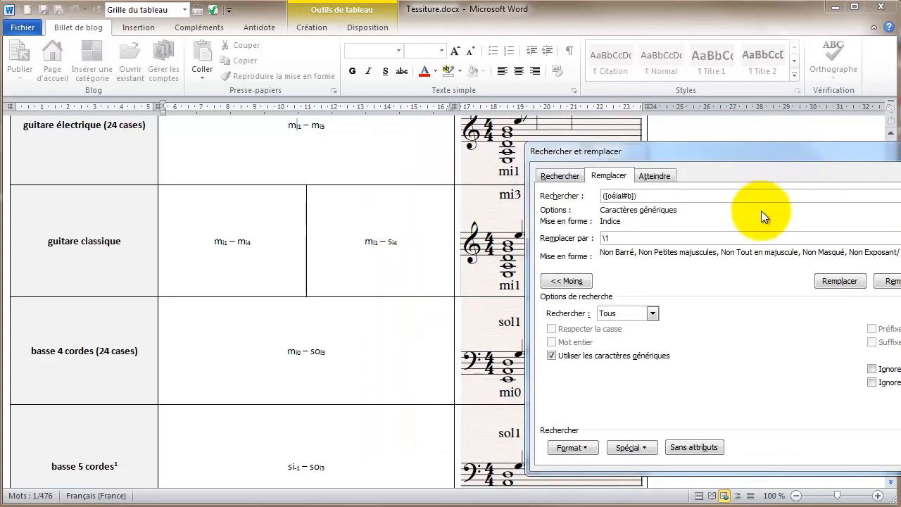
click(839, 281)
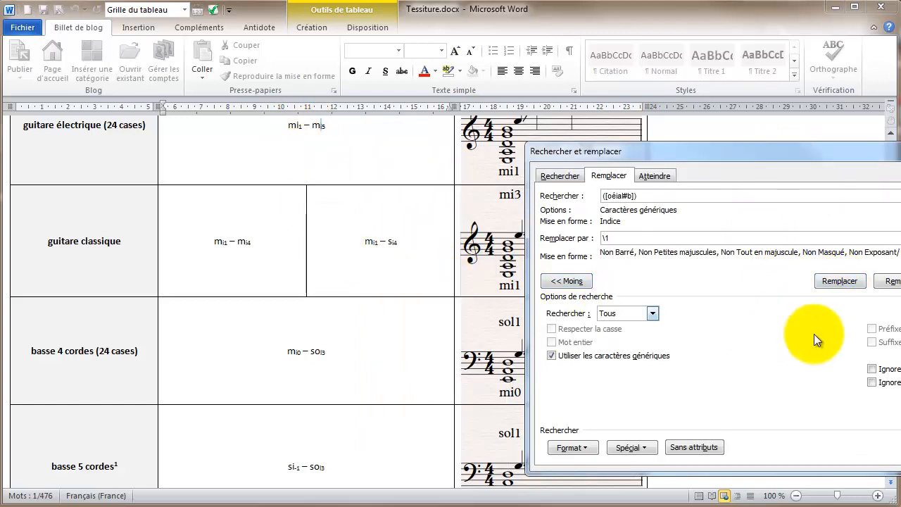
drag(863, 156, 694, 153)
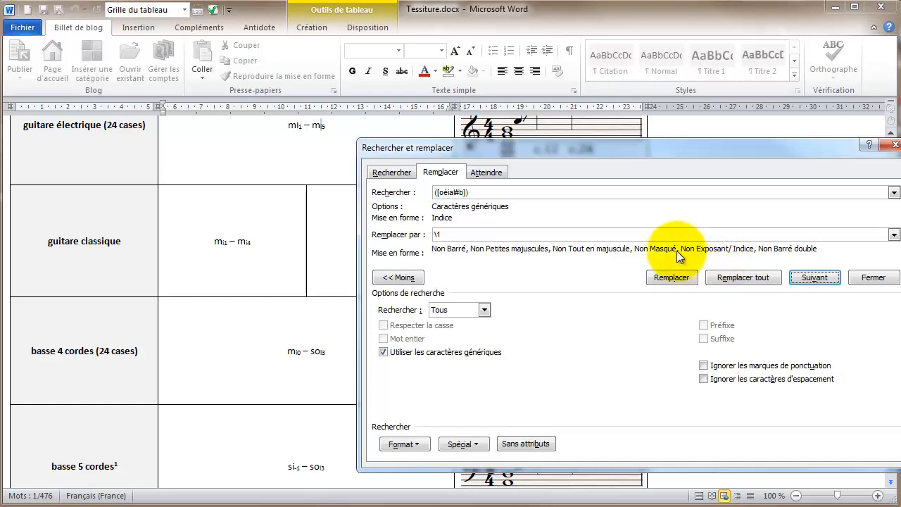
click(729, 278)
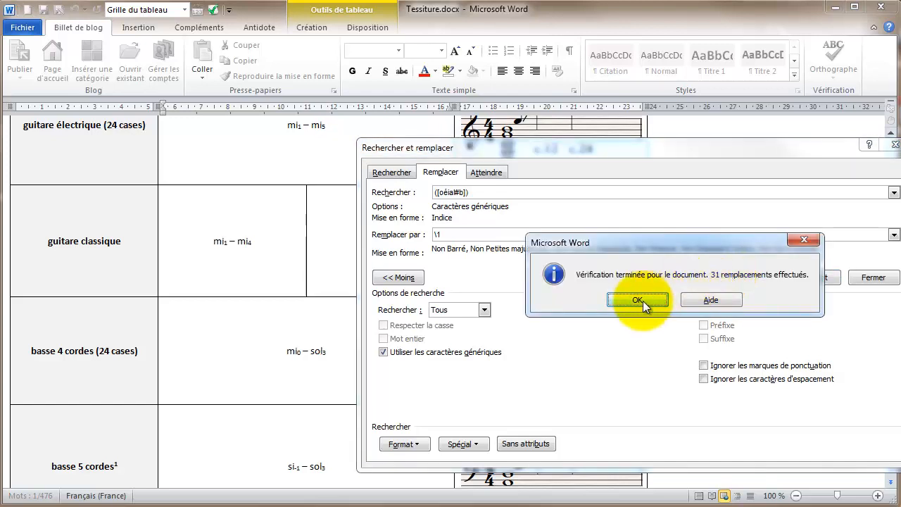
Run the replacement of subscript note letters over the whole document once more and close Find and Replace
click(638, 300)
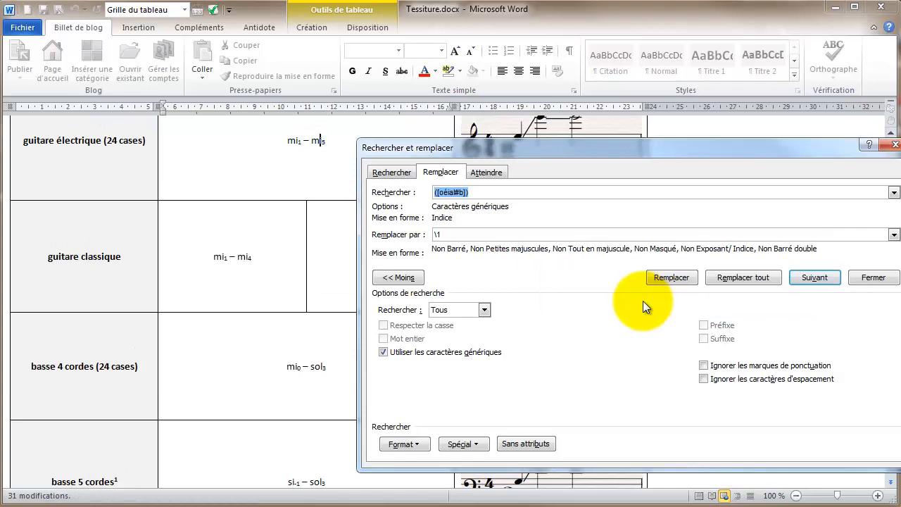
click(731, 278)
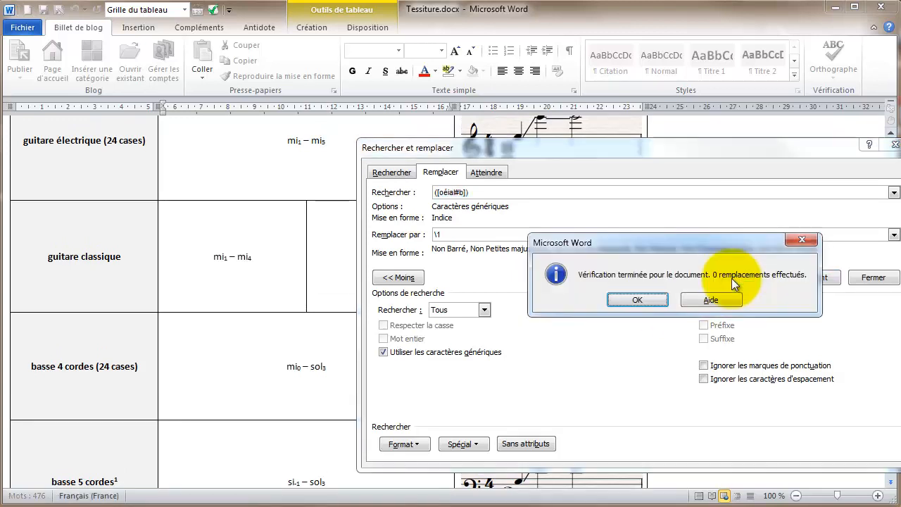
click(640, 296)
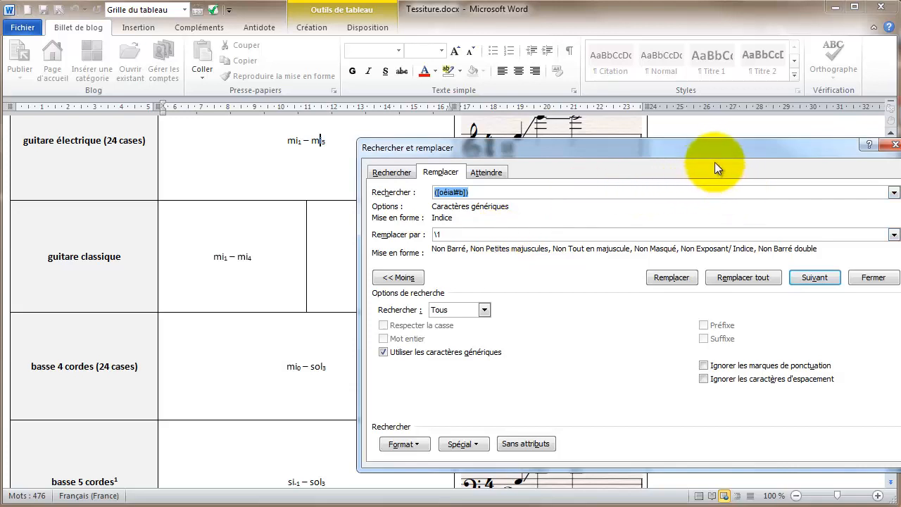
click(894, 145)
click(330, 276)
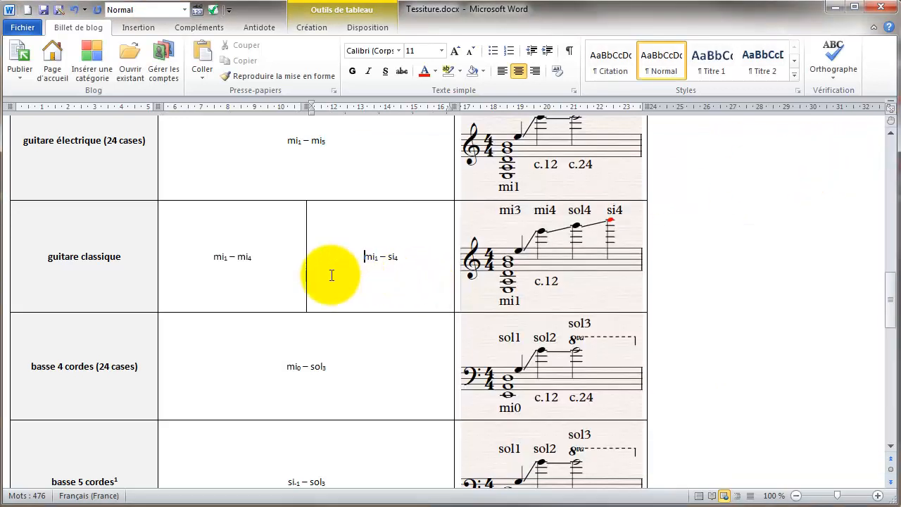
Format the 4 of C4 as subscript in the bold note about Anglo-Saxon notation below the recap figure
scroll(231, 287, down, 4)
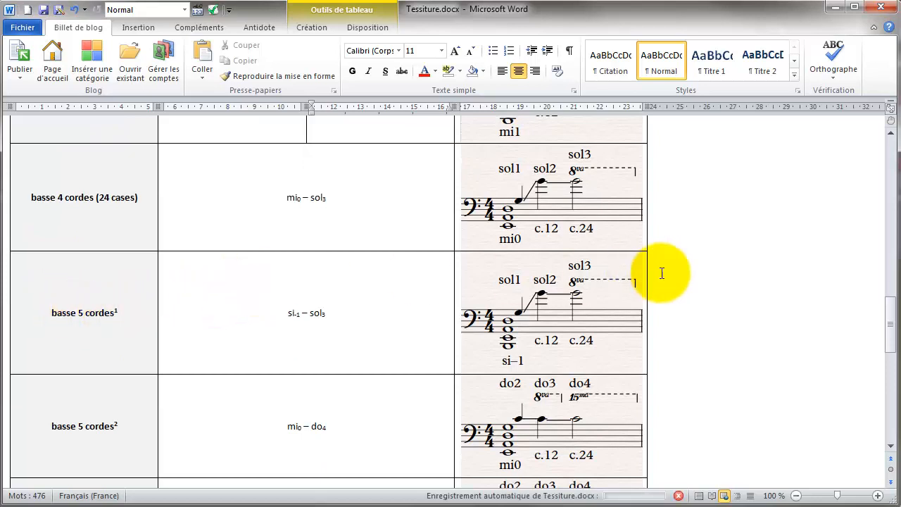
scroll(658, 272, down, 7)
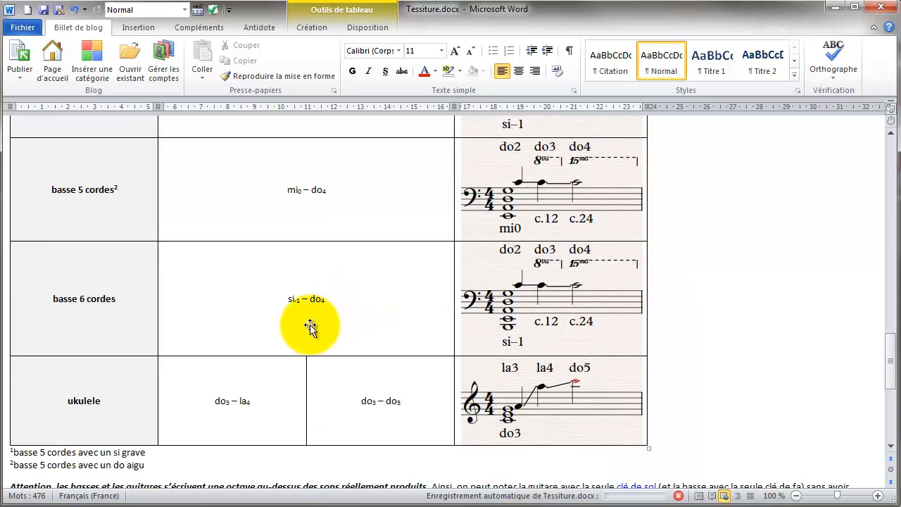
scroll(303, 327, down, 8)
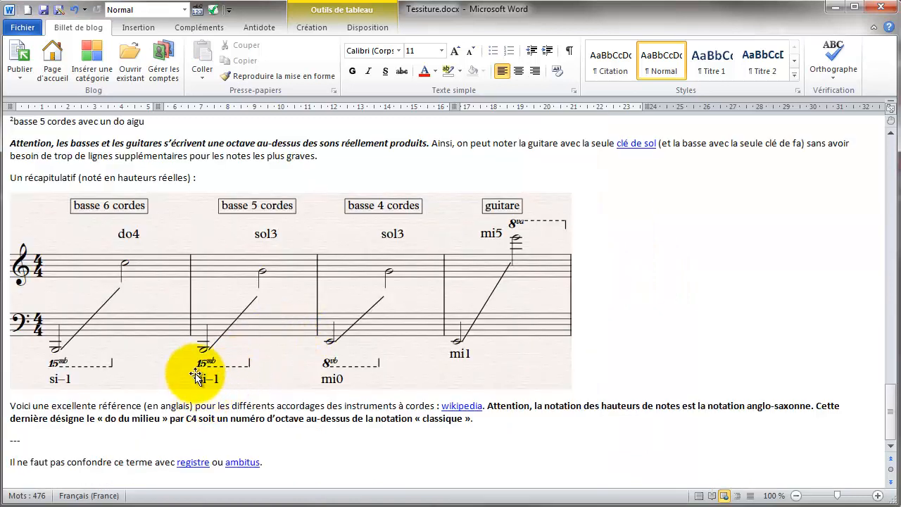
scroll(195, 366, up, 3)
scroll(192, 362, down, 3)
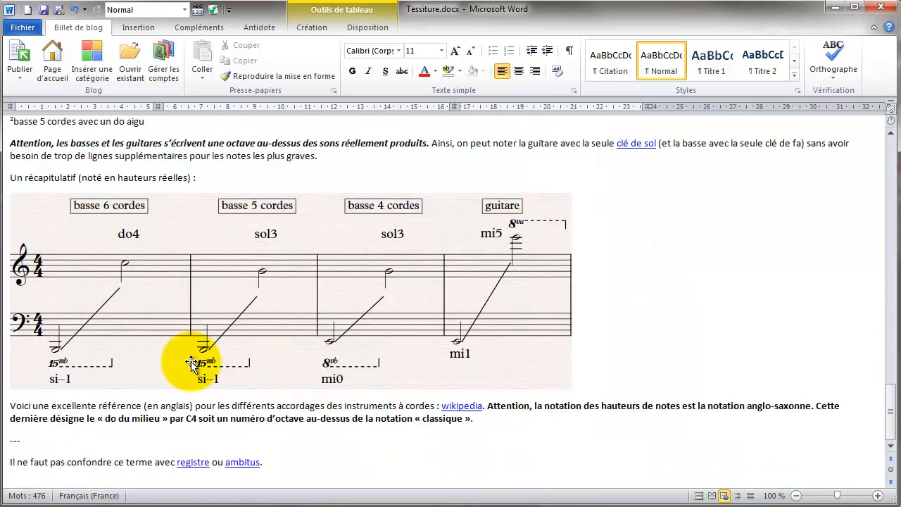
double_click(190, 420)
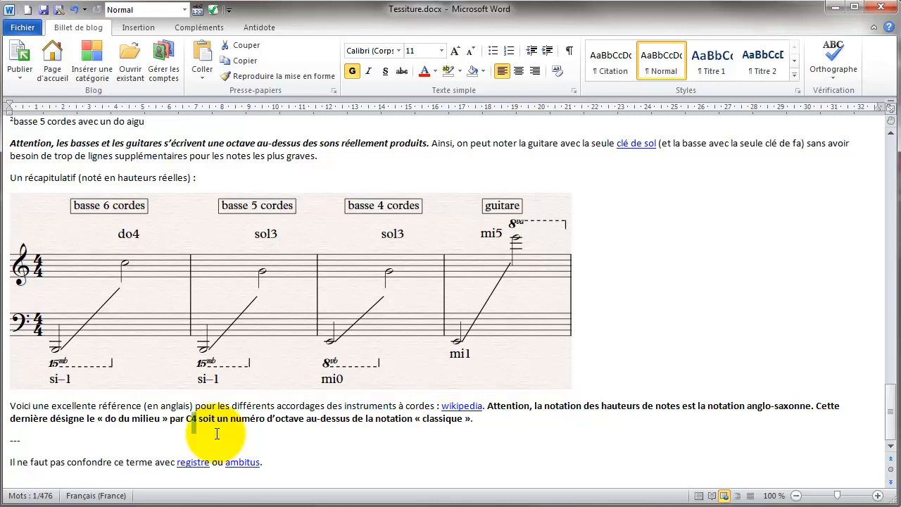
key(ctrl+shift+equal)
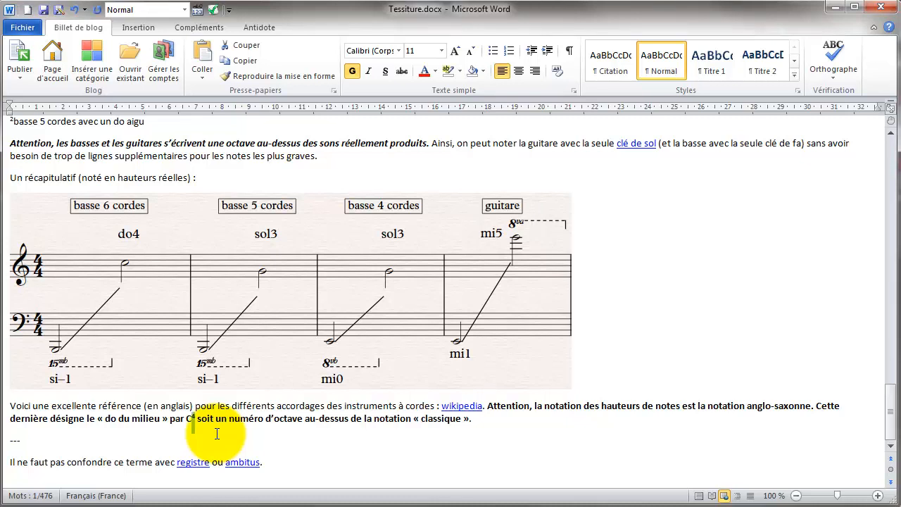
key(ctrl+equal)
click(217, 434)
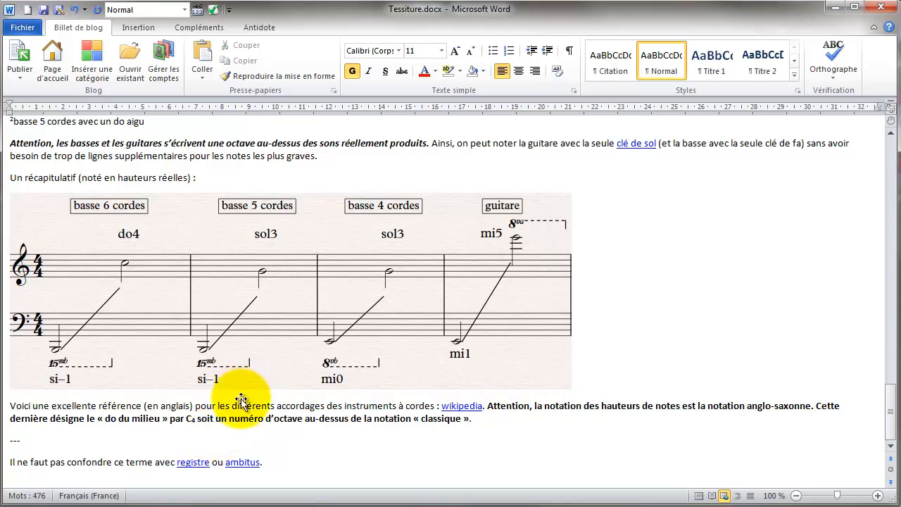
Reopen Find and Replace and extend the search pattern to ([oéial#bABCDEFG]), keeping \1 as the replacement
scroll(242, 391, up, 6)
scroll(242, 399, up, 2)
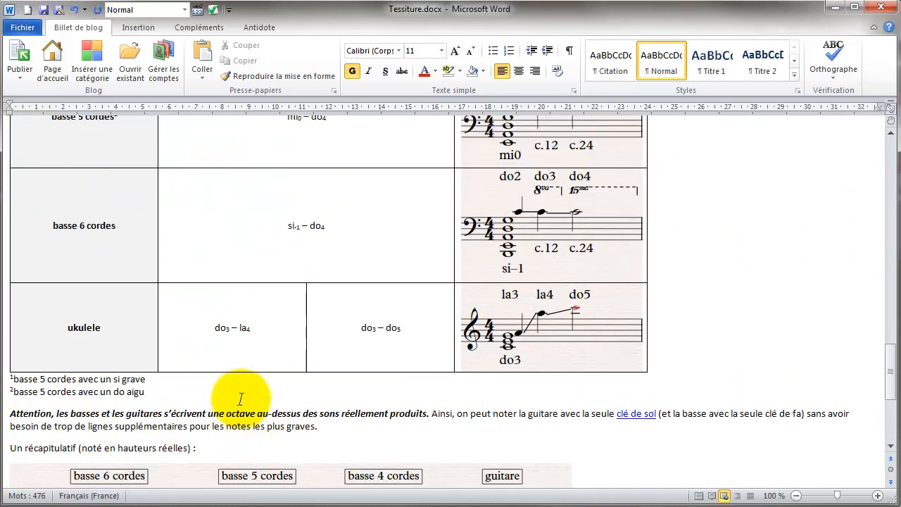
scroll(240, 399, down, 1)
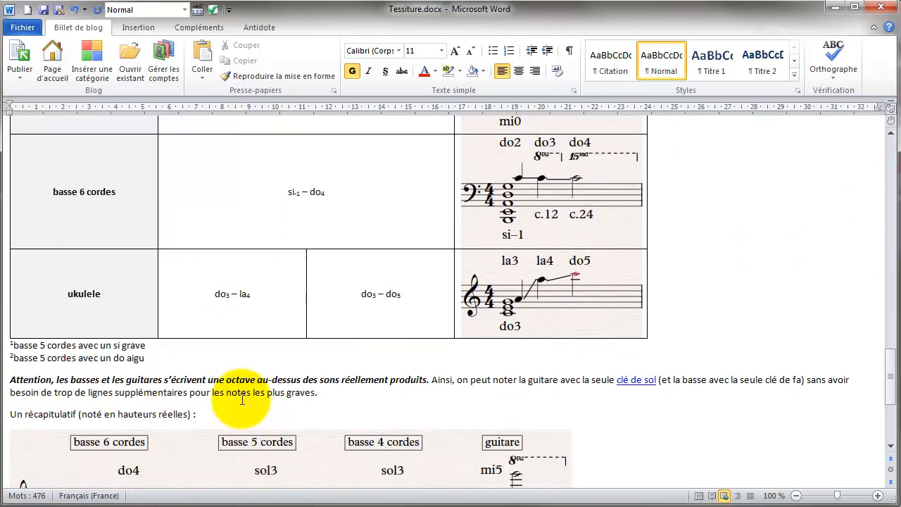
key(ctrl+h)
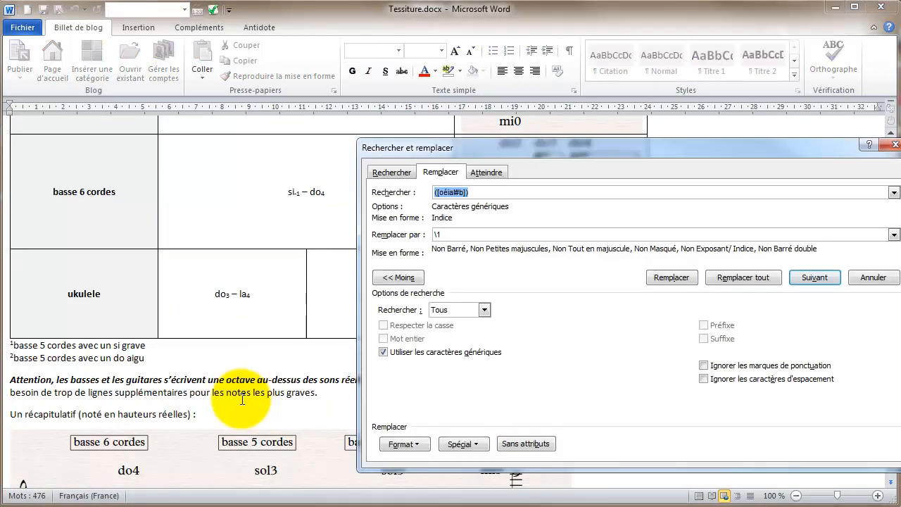
click(465, 191)
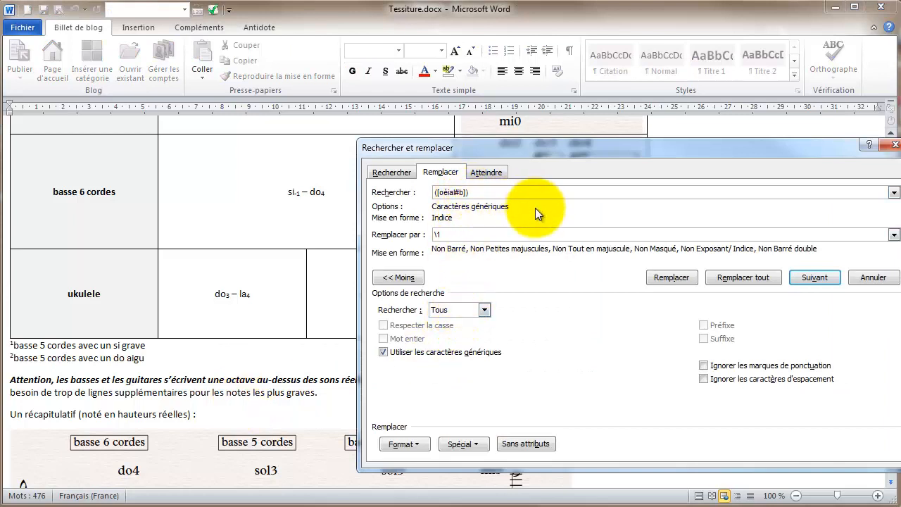
text(])
text(ABCDEFG)
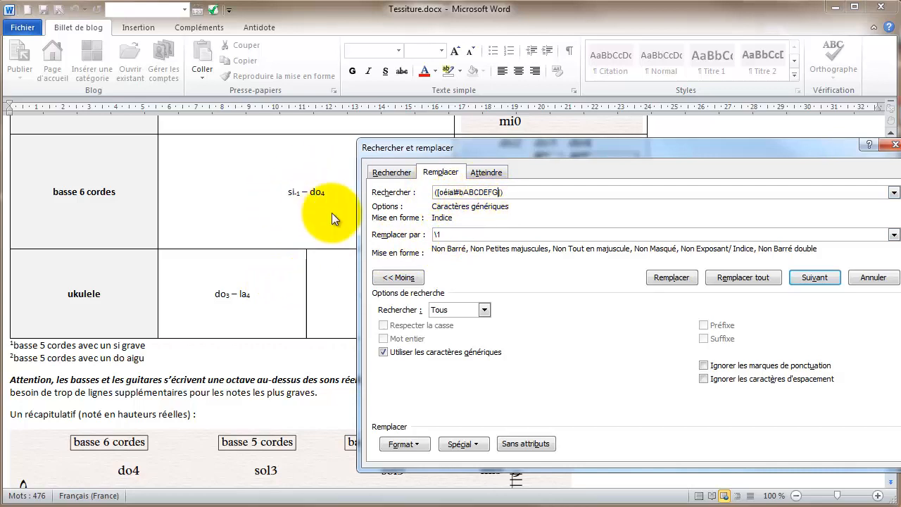
drag(431, 234, 454, 237)
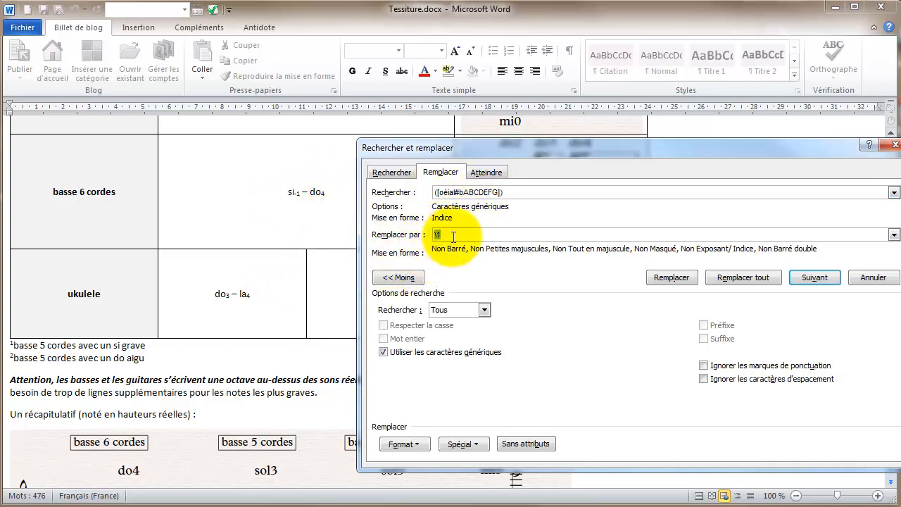
click(441, 235)
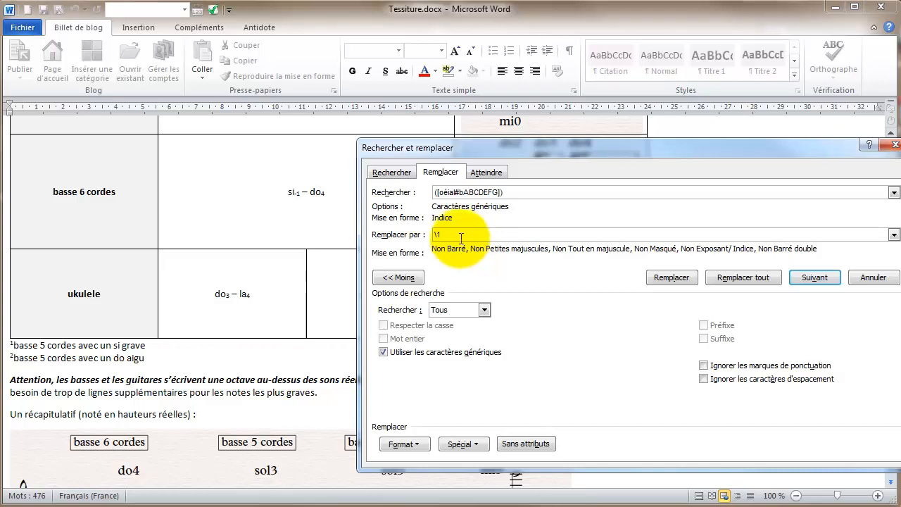
Compare the special characters offered for the search text with wildcards on and off, leaving wildcards enabled
click(502, 191)
click(470, 446)
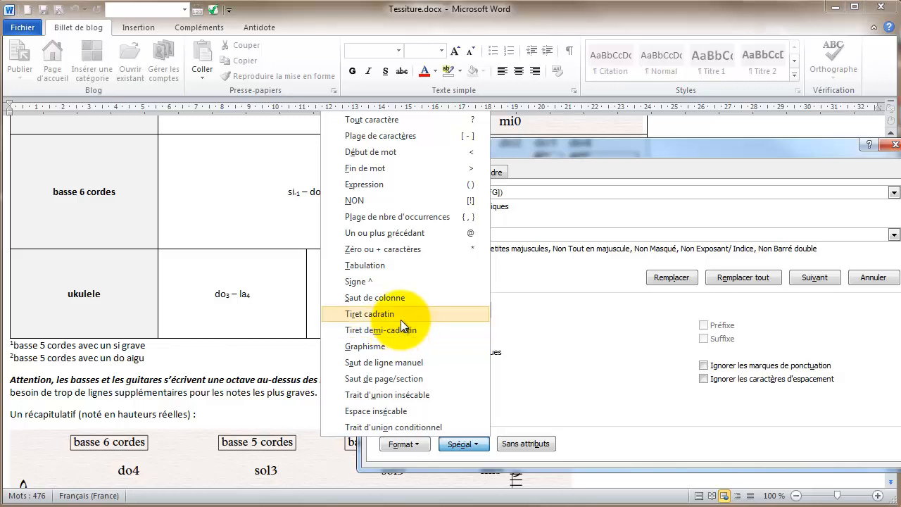
click(538, 316)
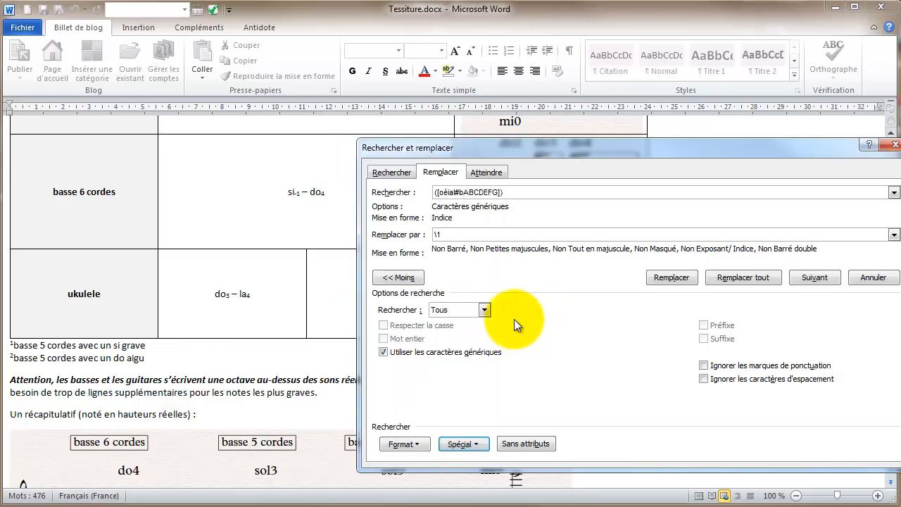
click(382, 351)
click(513, 193)
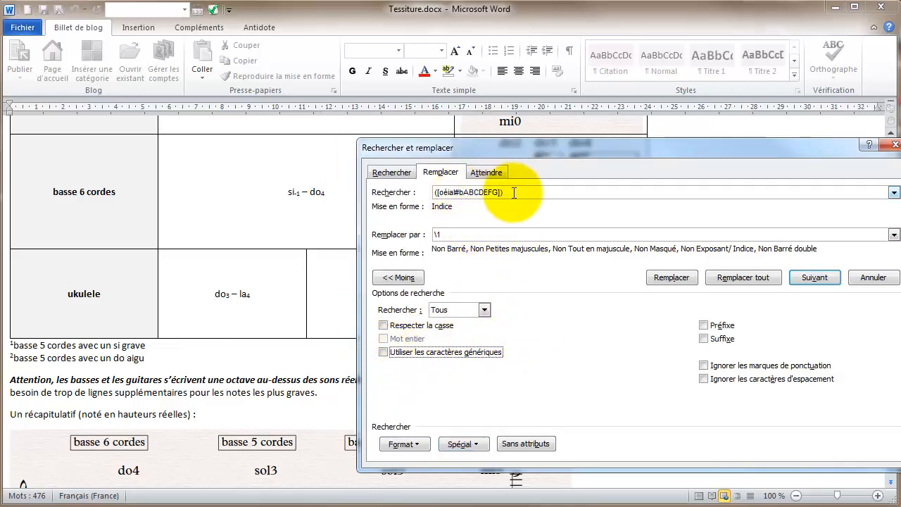
click(465, 443)
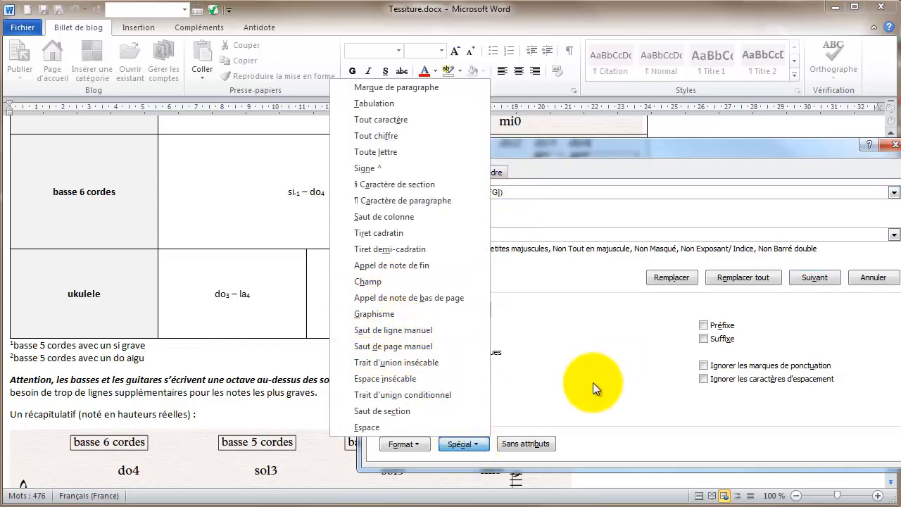
click(549, 364)
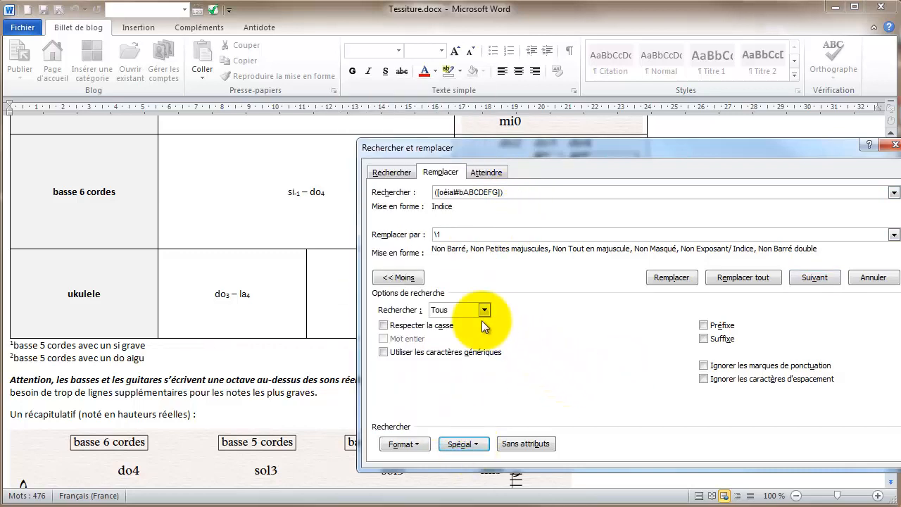
click(383, 352)
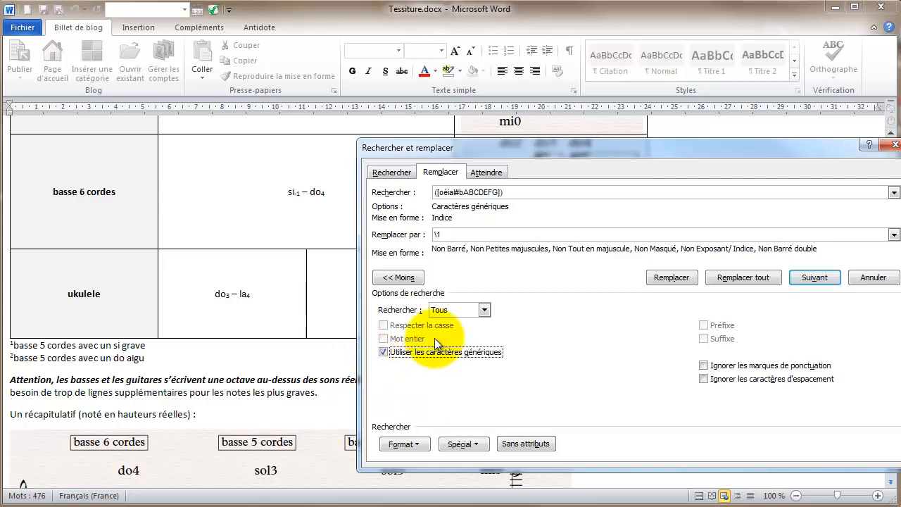
click(468, 444)
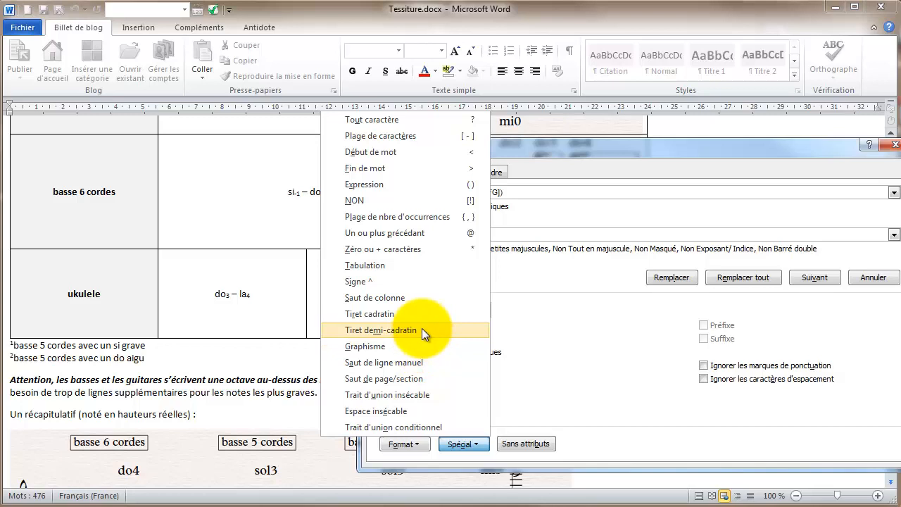
click(516, 335)
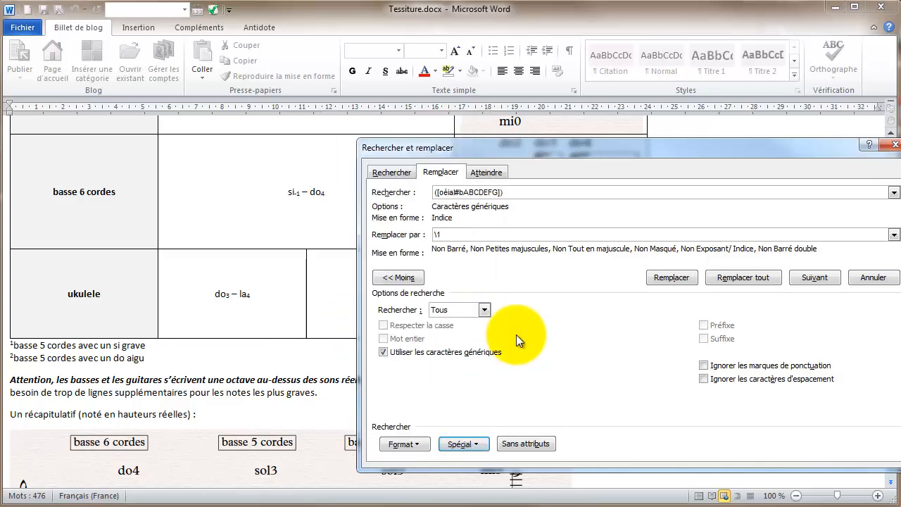